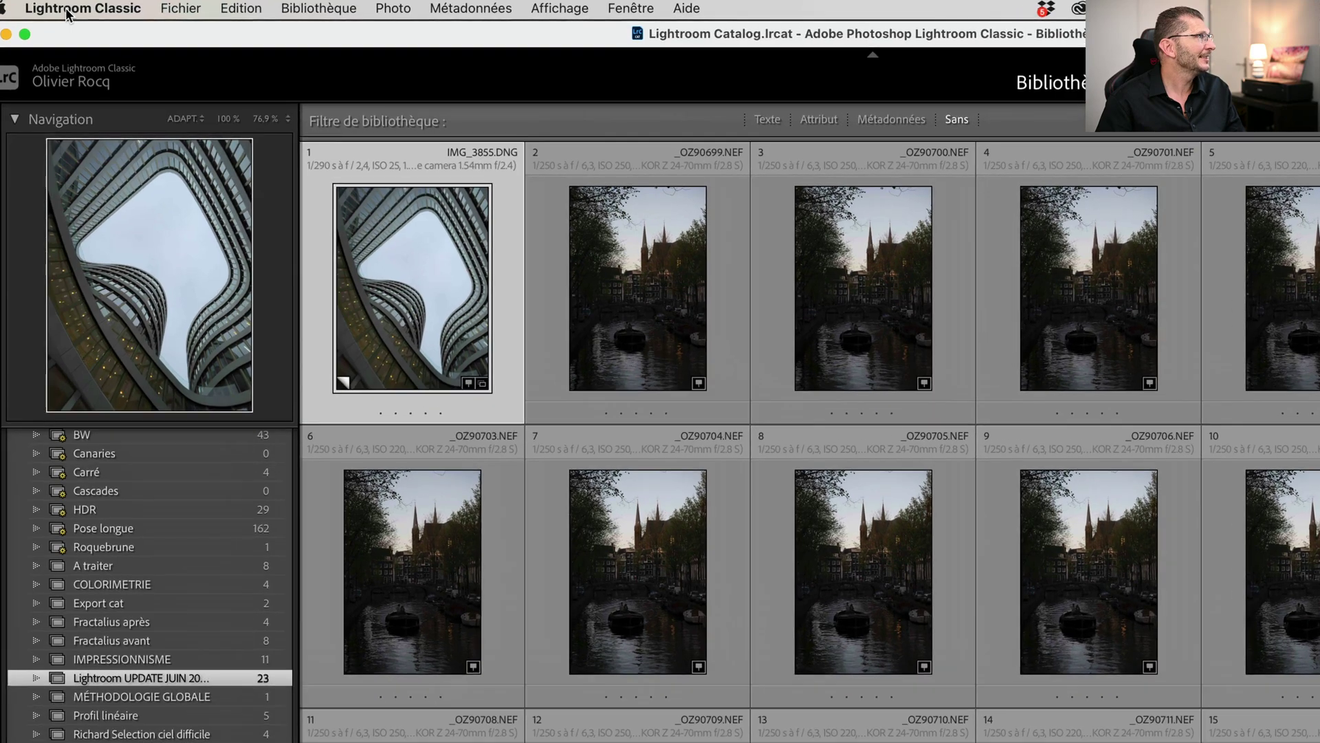
# View the Lightroom Classic version information, and search for application updates in the Creative Cloud app.
pyautogui.click(74, 38)
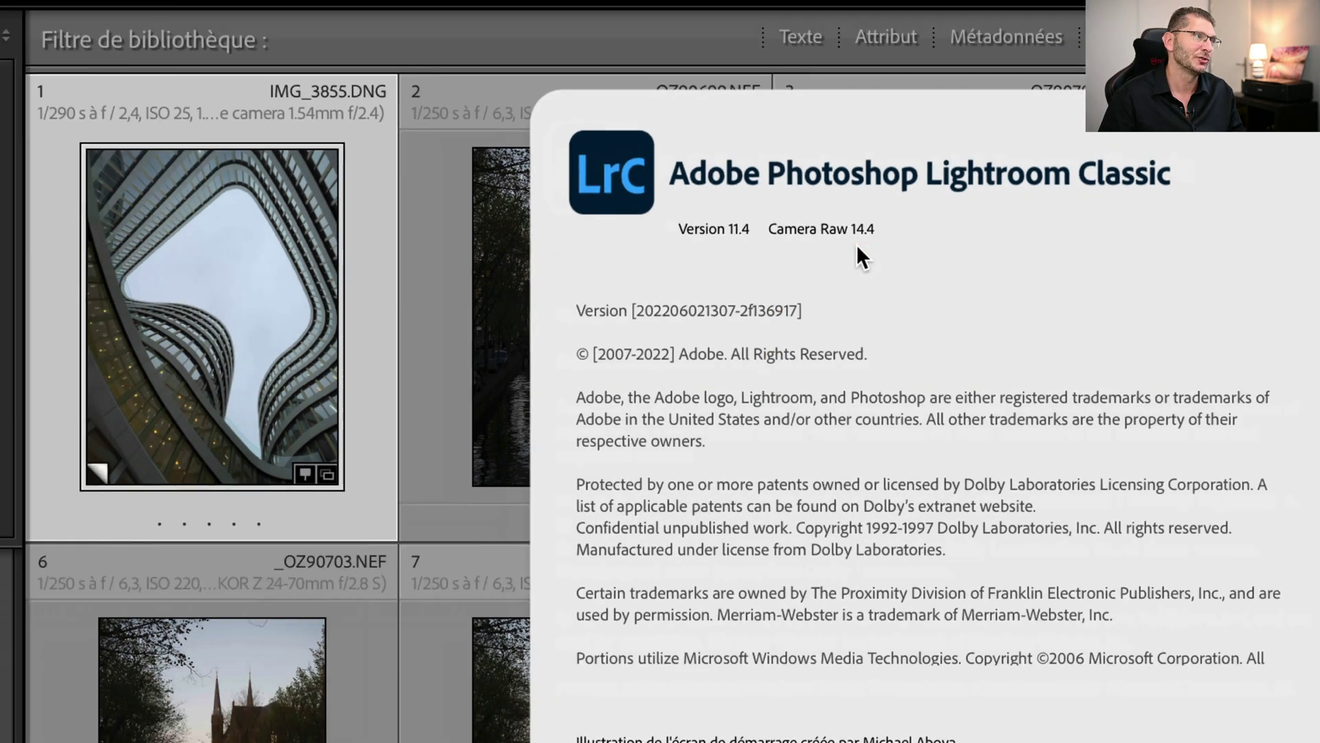
pyautogui.click(861, 237)
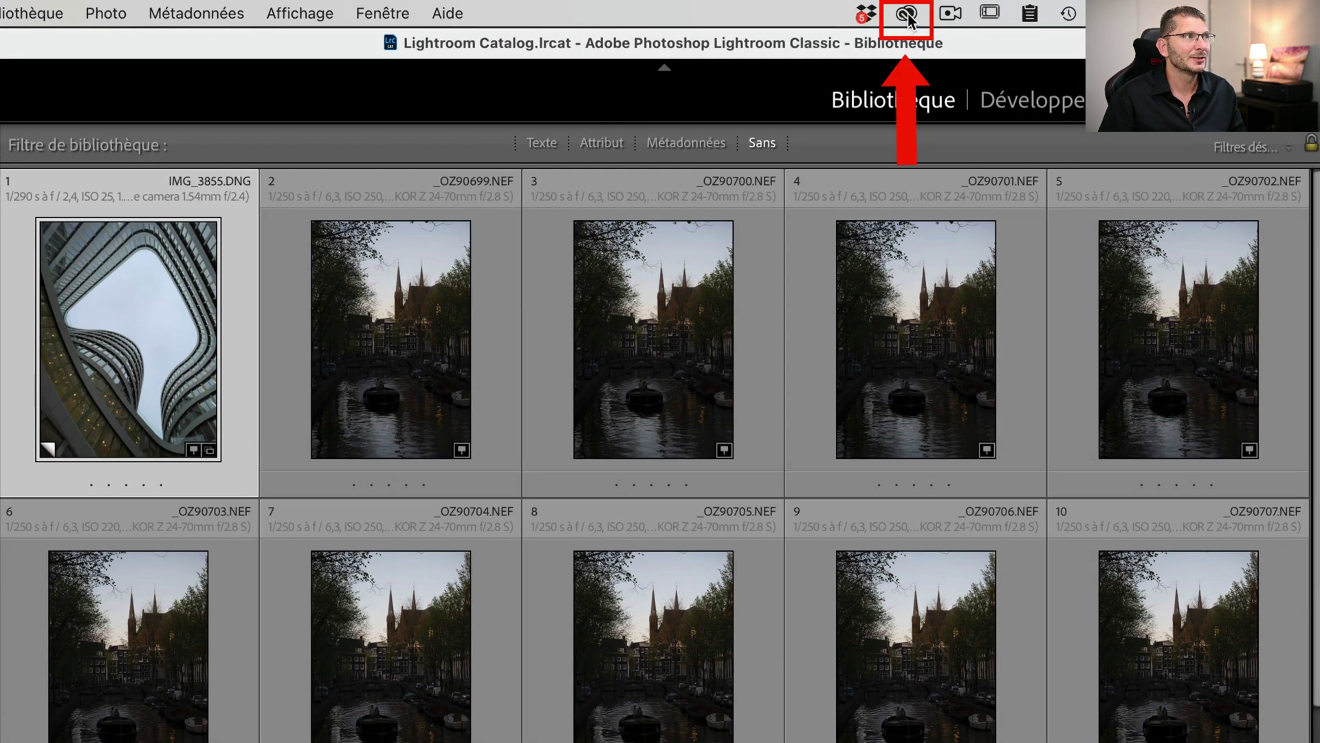
pyautogui.click(908, 7)
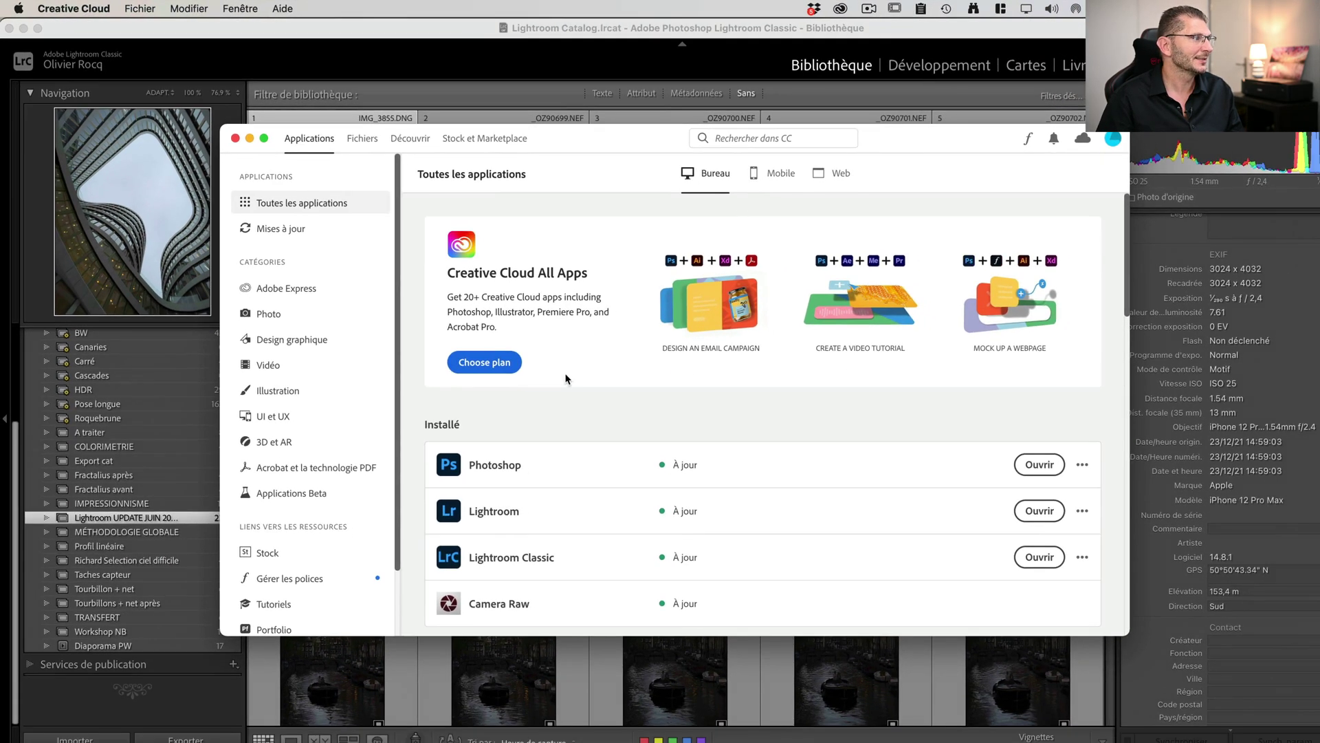
pyautogui.click(282, 229)
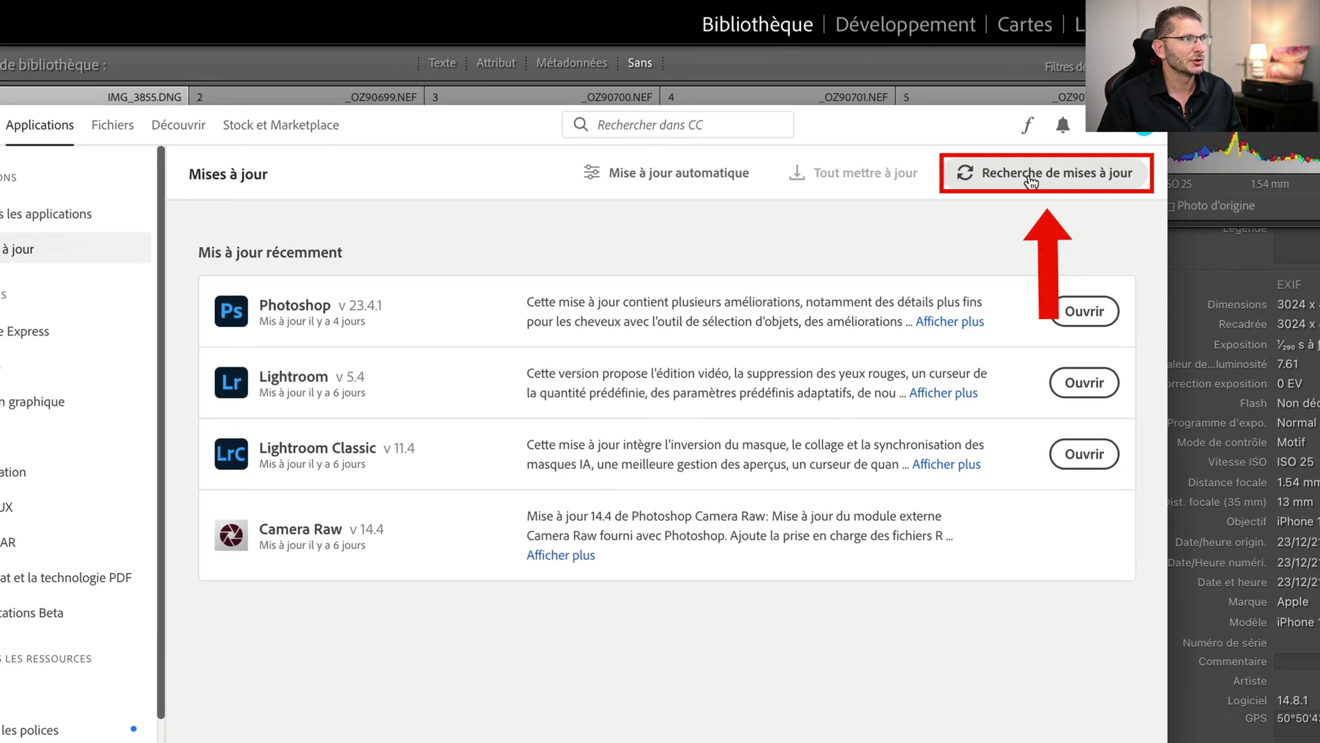
pyautogui.click(1031, 177)
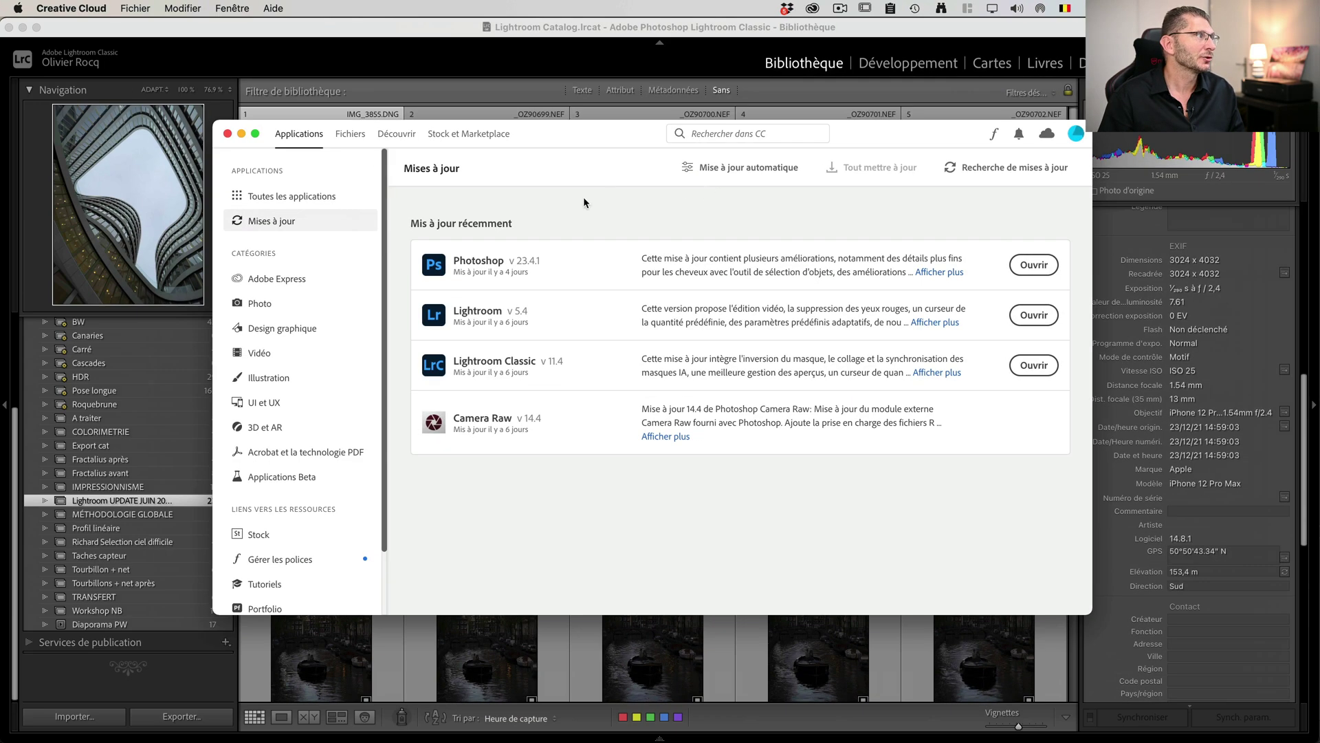
# Show the other installable versions of Lightroom Classic and close the list without installing one.
pyautogui.click(333, 198)
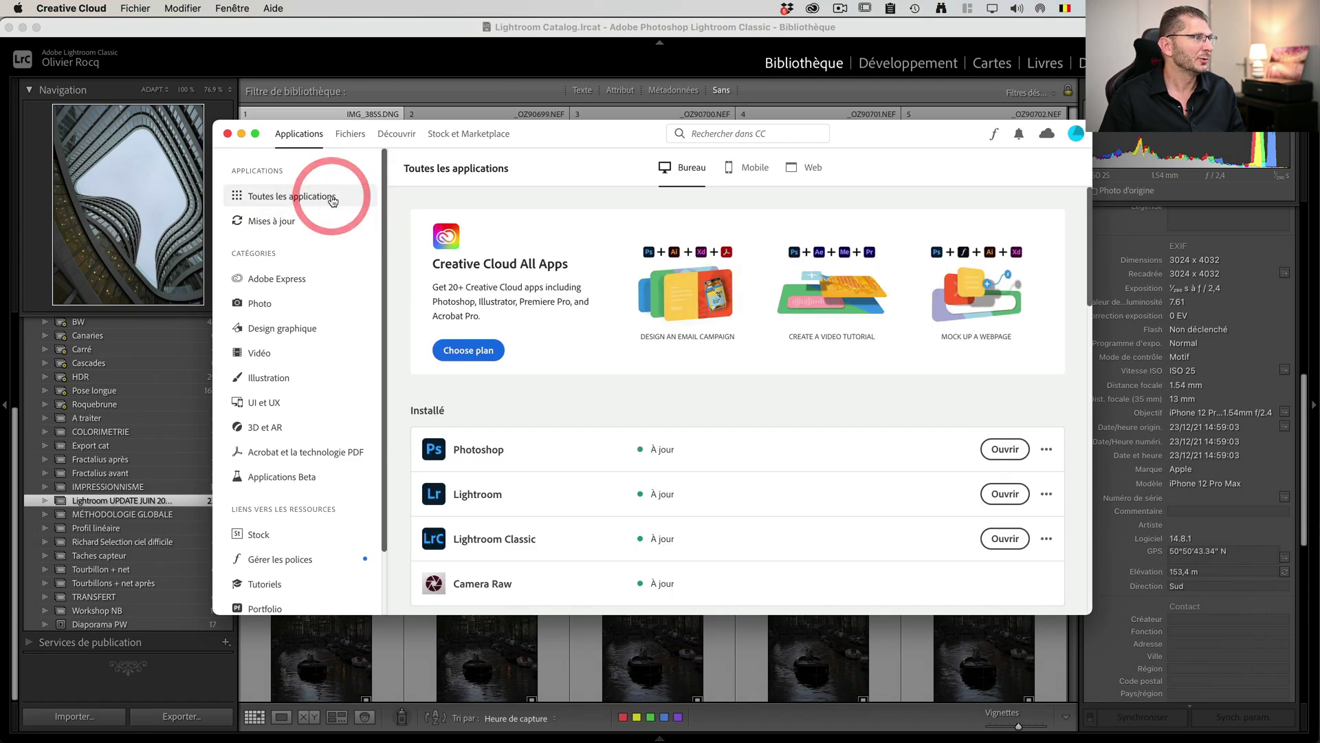
pyautogui.click(1046, 540)
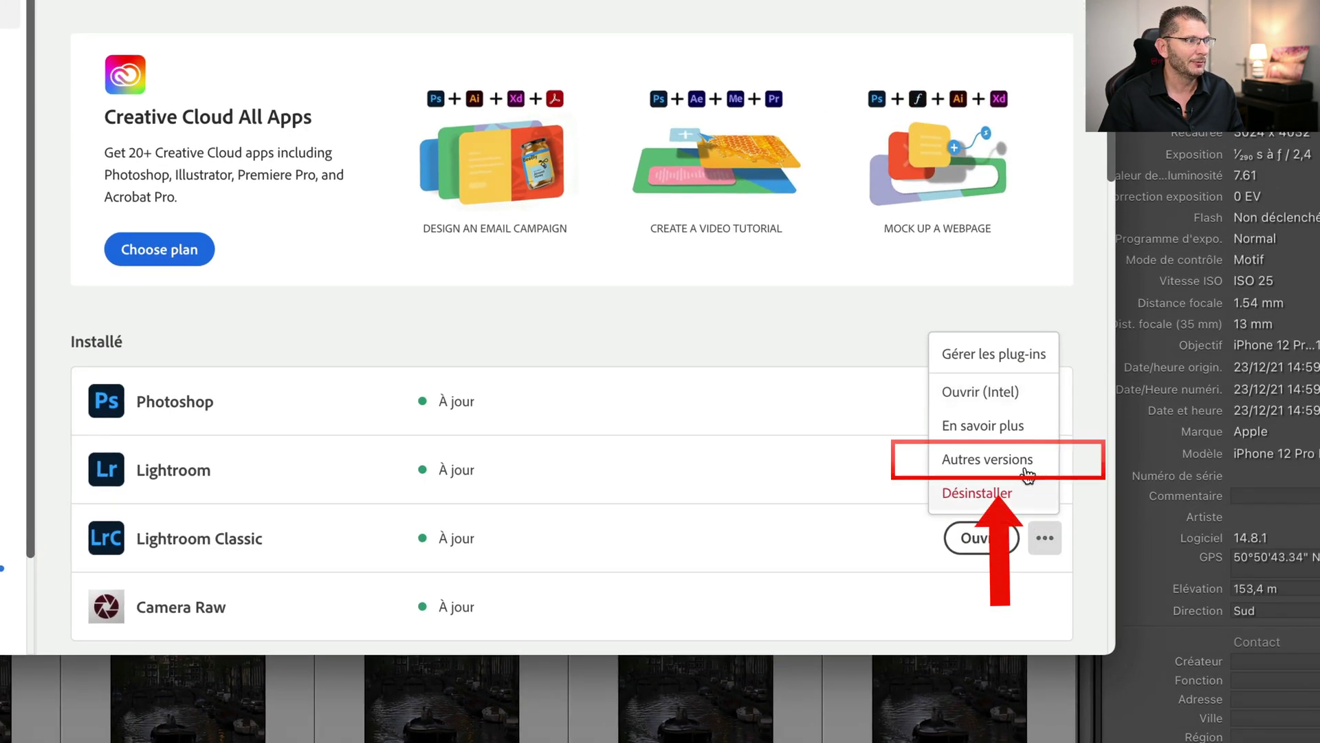
pyautogui.click(1008, 487)
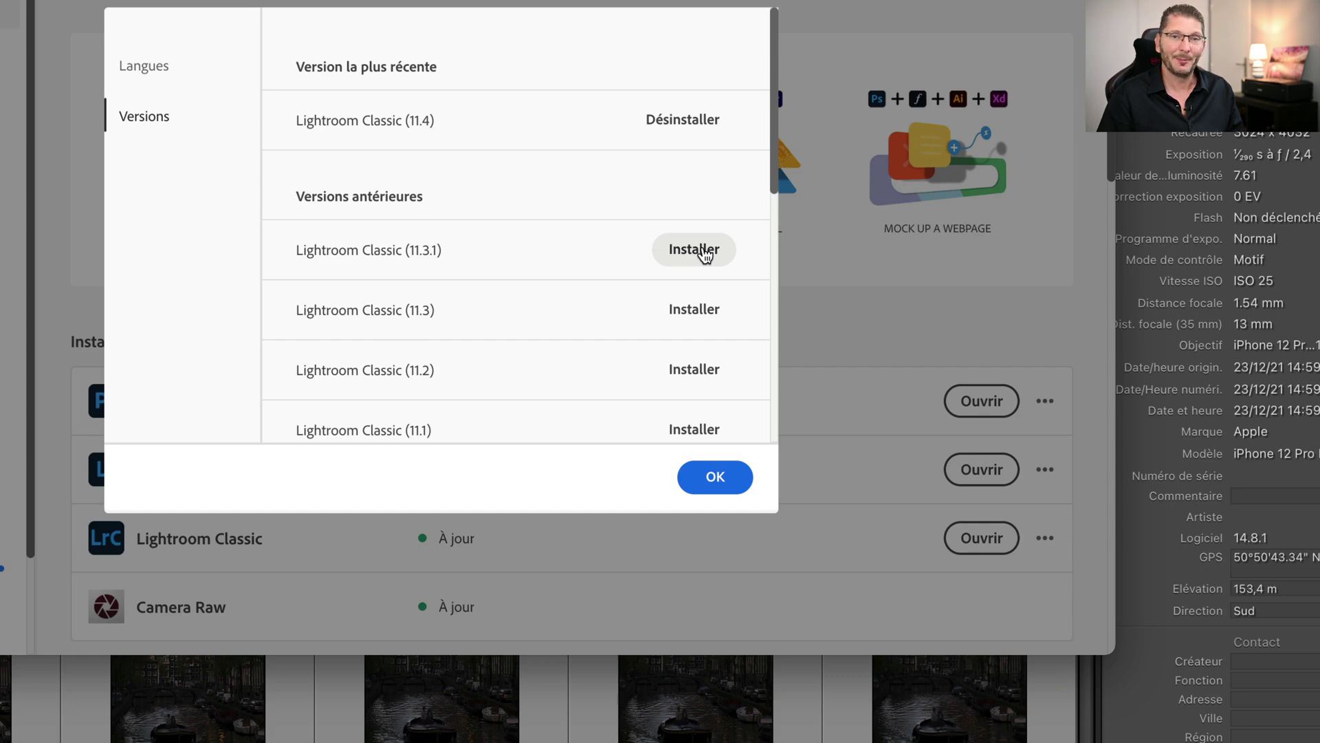
pyautogui.click(715, 478)
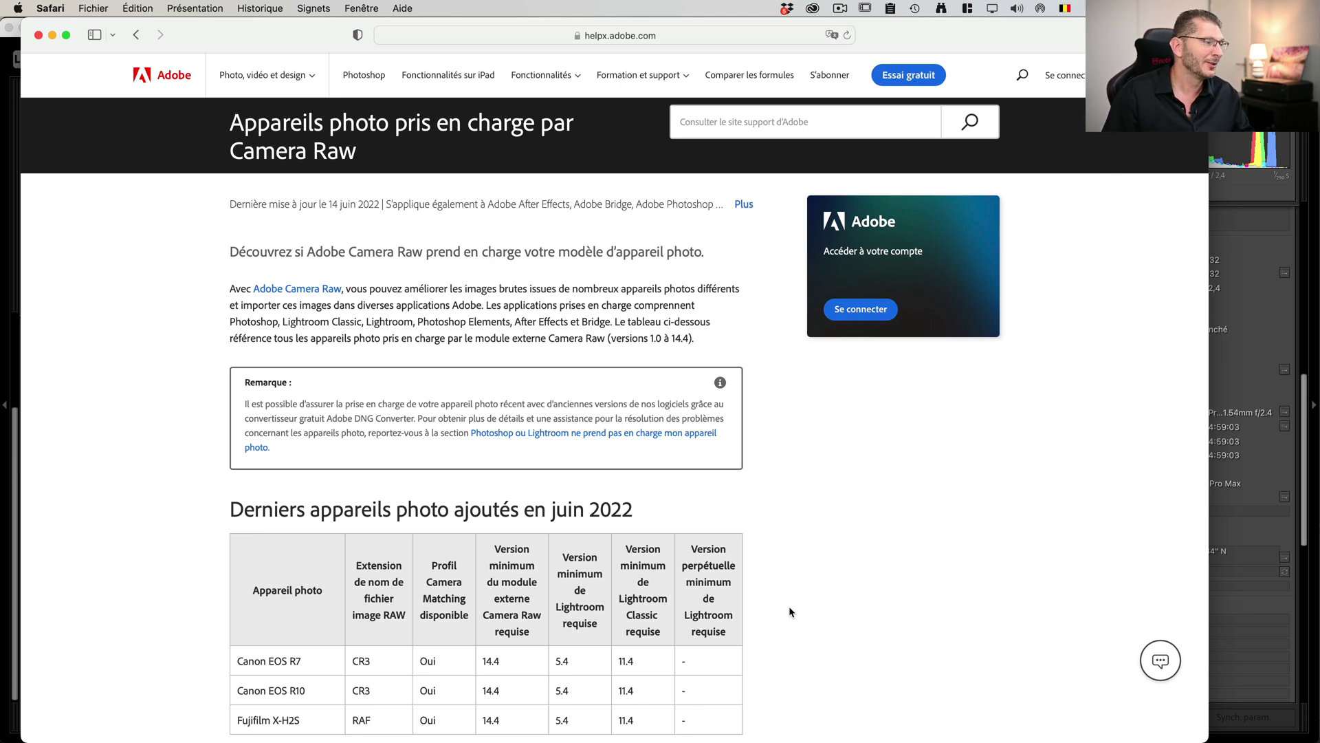
# Read the table of cameras added in June 2022 on Adobe's Camera Raw support page in Safari.
pyautogui.scroll(-3, 787, 606)
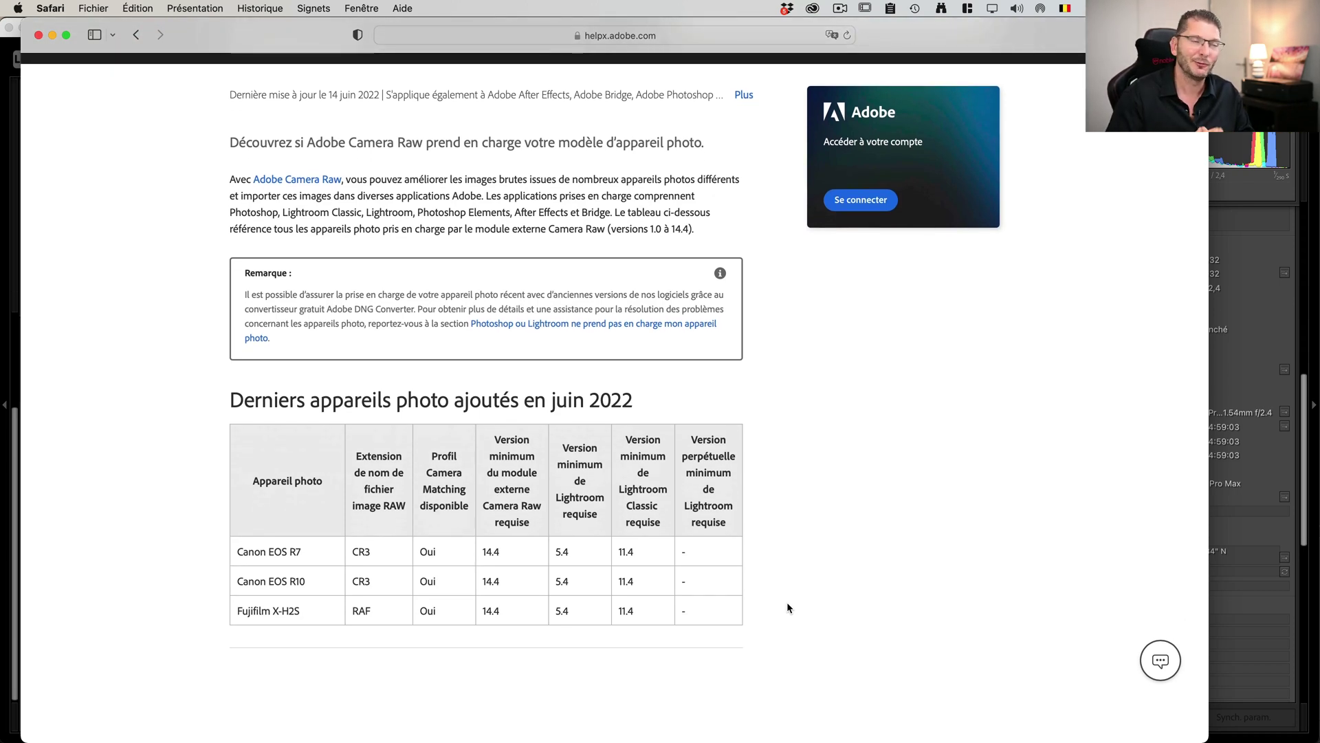
pyautogui.scroll(3, 788, 582)
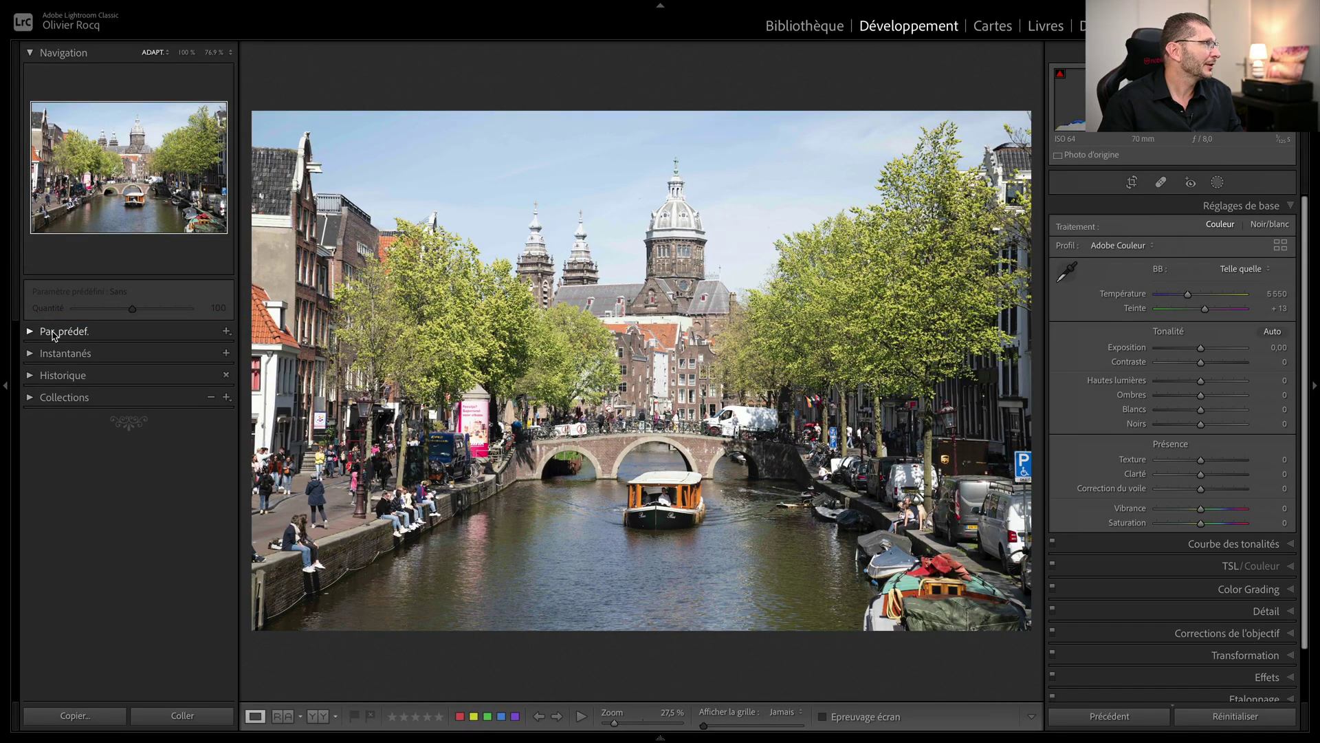
# Apply the preset "N - Fuji Sensia 100 -" from the VSCO Film 07 - Nikon group to the canal photo.
pyautogui.click(39, 332)
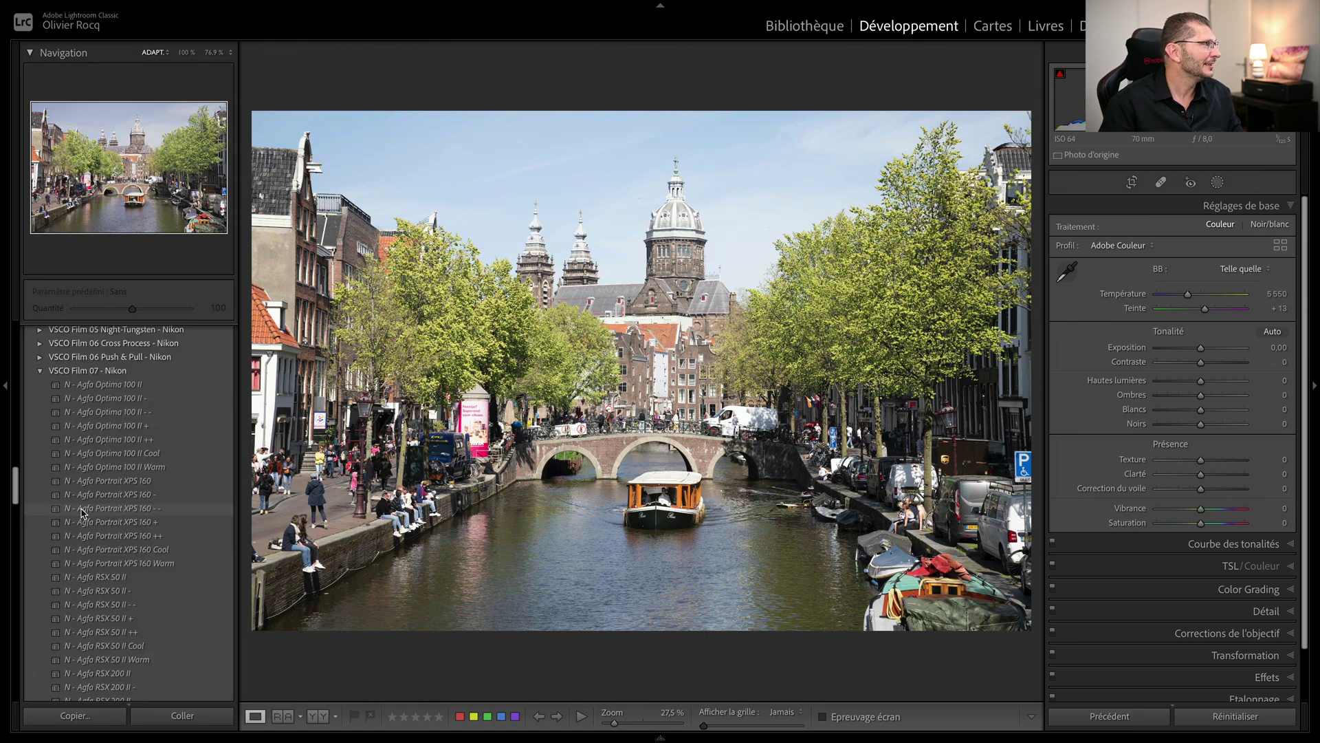
pyautogui.scroll(-10, 89, 536)
pyautogui.scroll(-7, 100, 570)
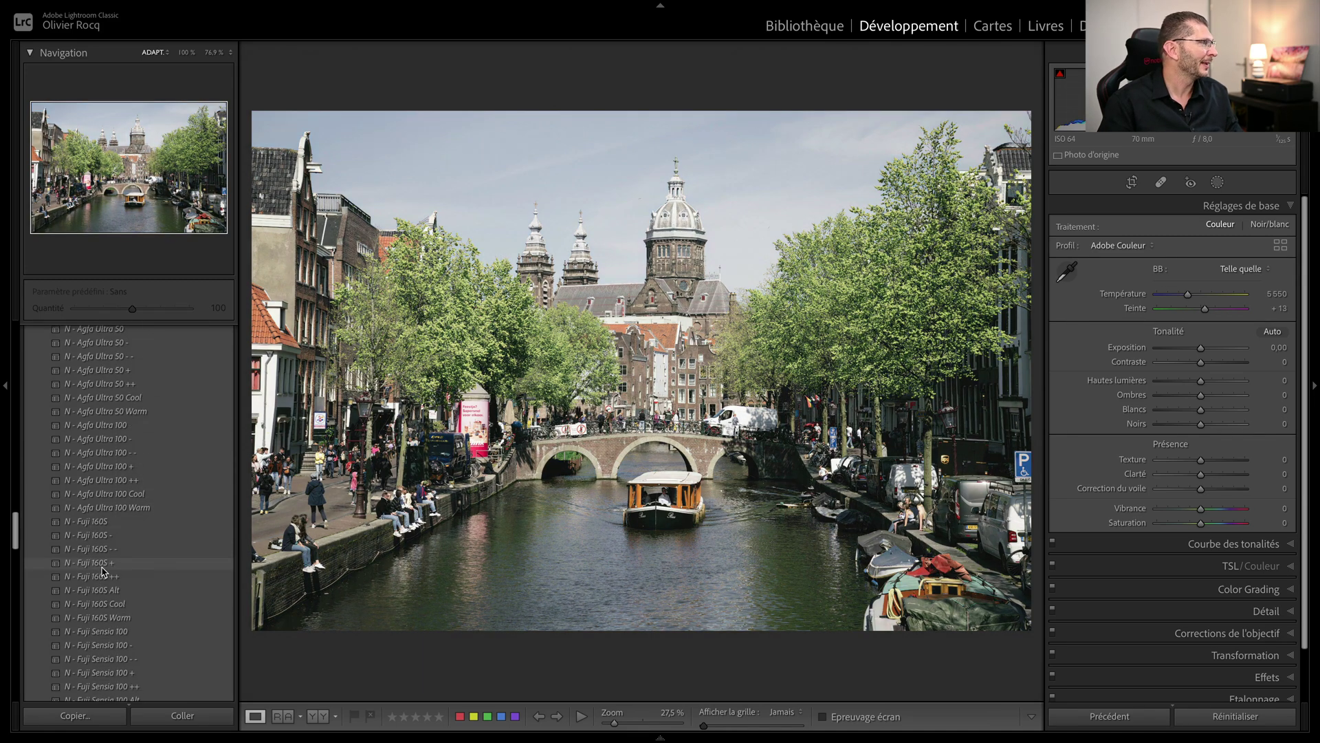
pyautogui.scroll(-3, 103, 572)
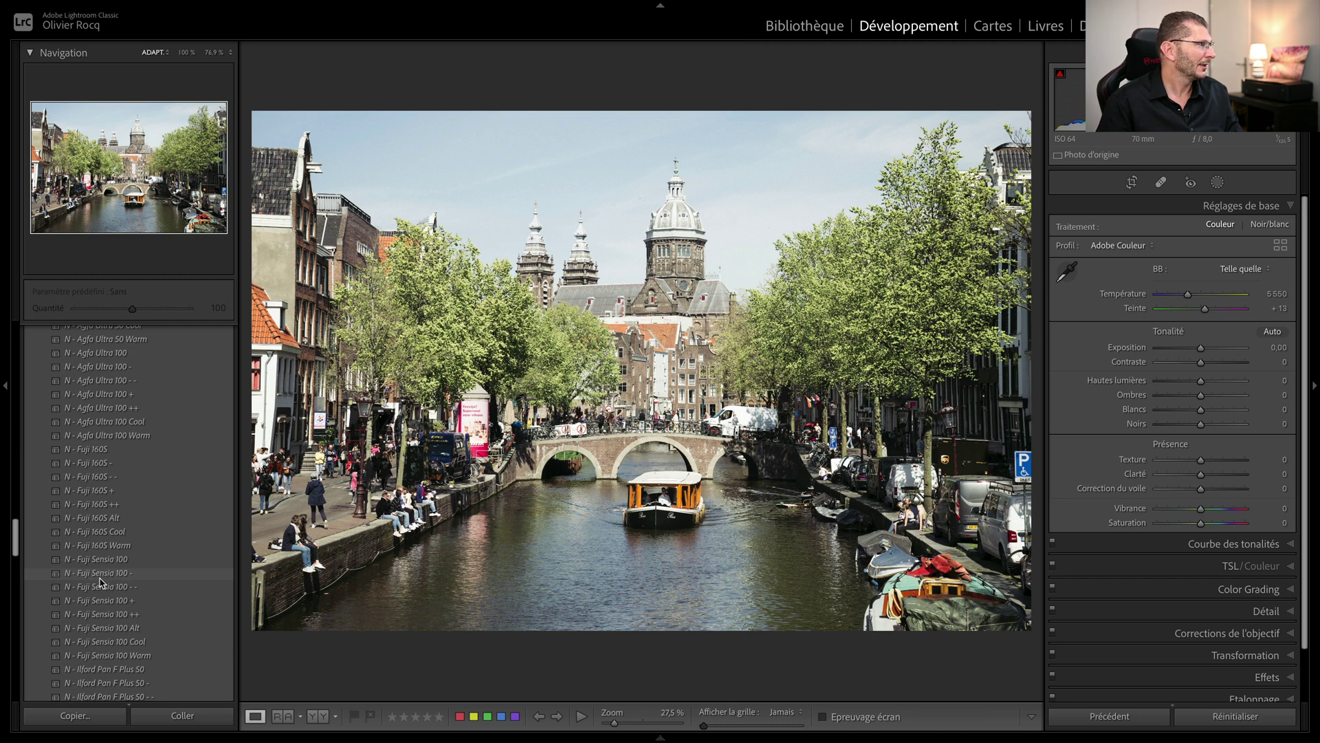
pyautogui.click(100, 577)
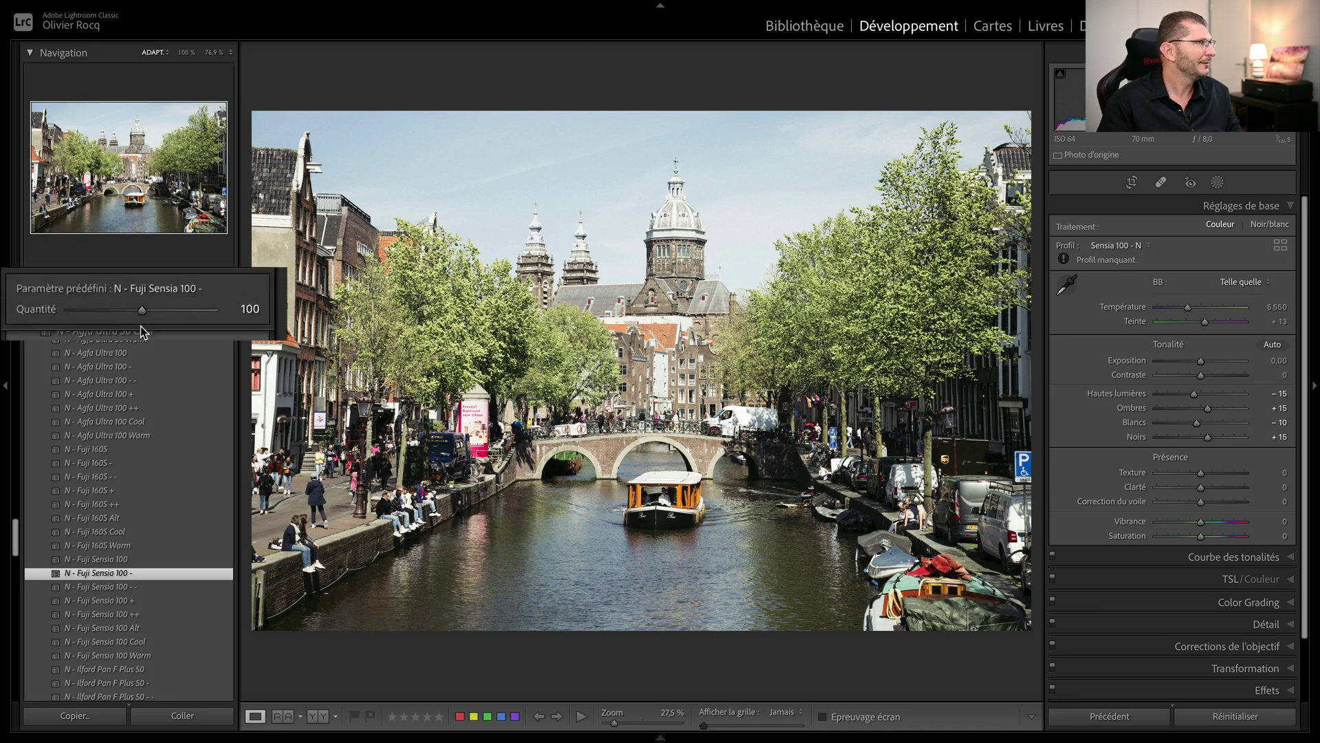
# Vary the Fuji Sensia preset's amount, trying 195 and bringing it down to about 44.
pyautogui.moveTo(132, 309)
pyautogui.mouseDown()
pyautogui.moveTo(48, 309)
pyautogui.moveTo(337, 283)
pyautogui.moveTo(65, 303)
pyautogui.moveTo(157, 309)
pyautogui.mouseUp()
pyautogui.doubleClick(56, 309)
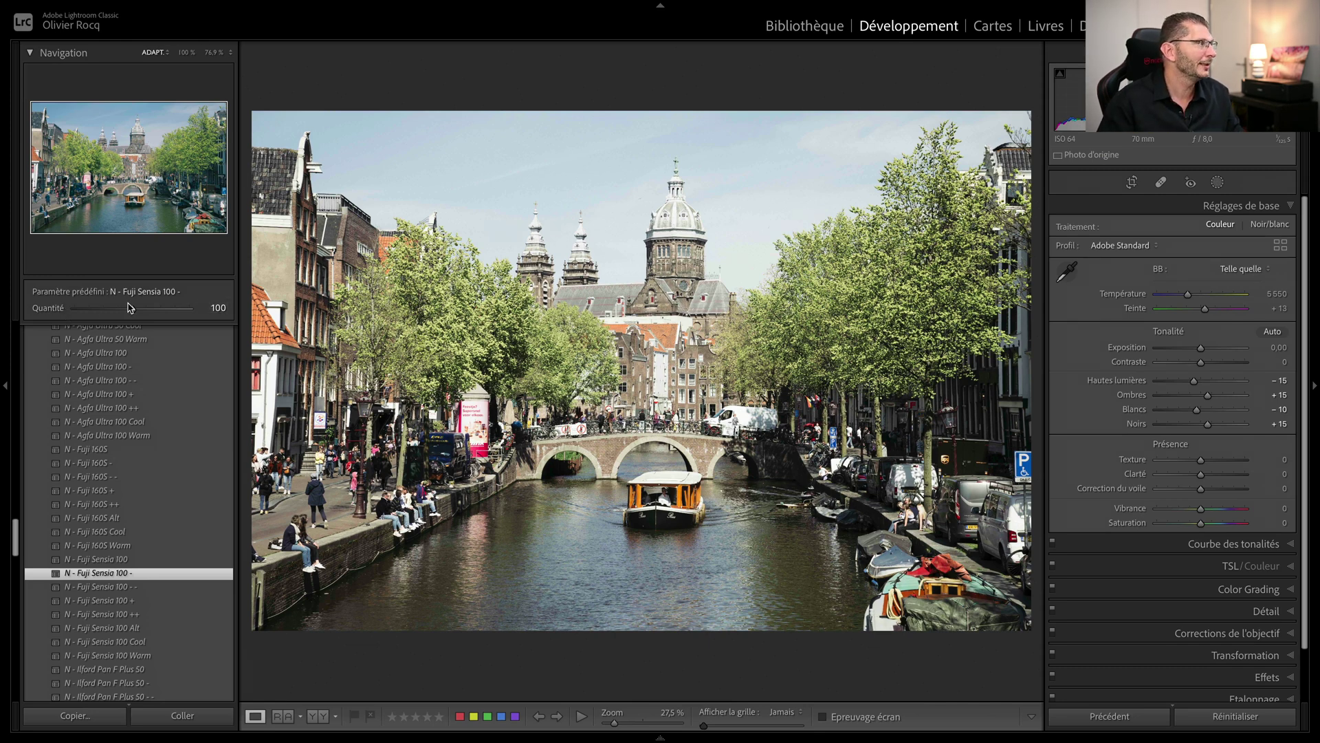
pyautogui.moveTo(136, 314); pyautogui.dragTo(187, 309)
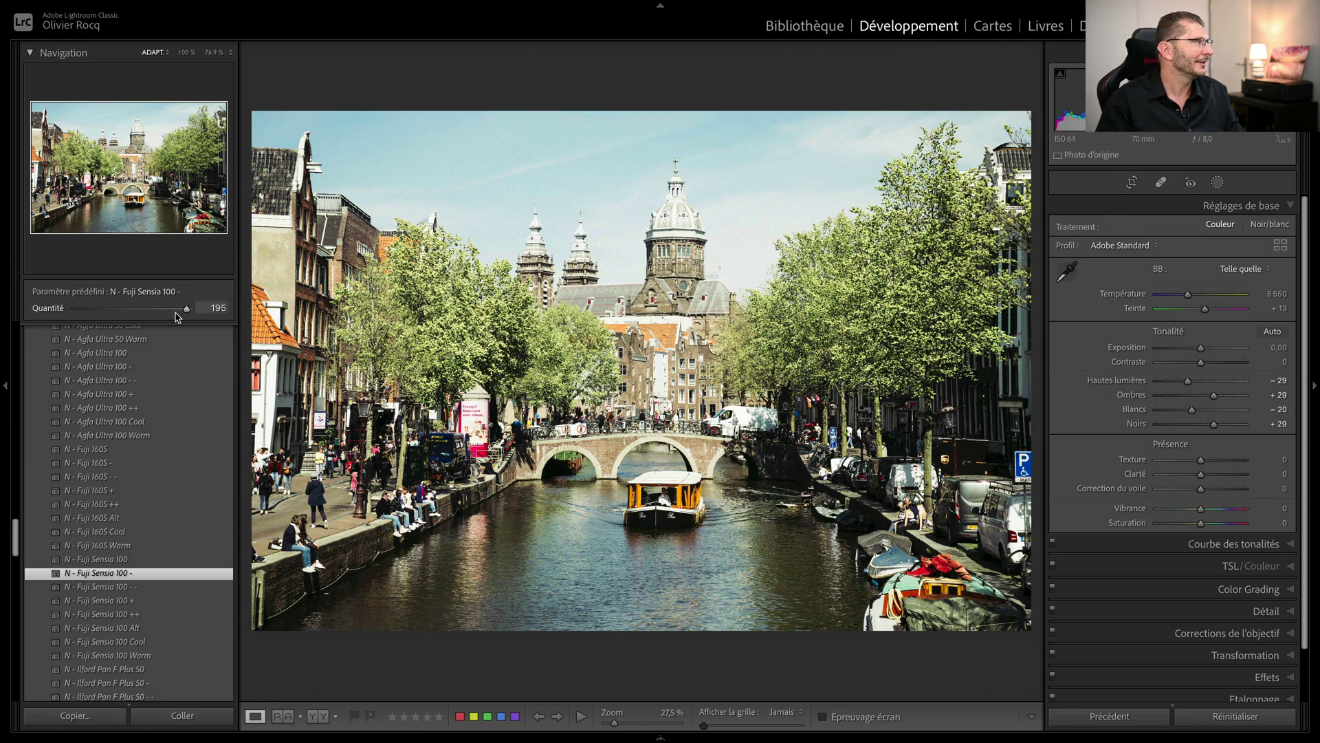
pyautogui.moveTo(186, 313); pyautogui.dragTo(96, 314)
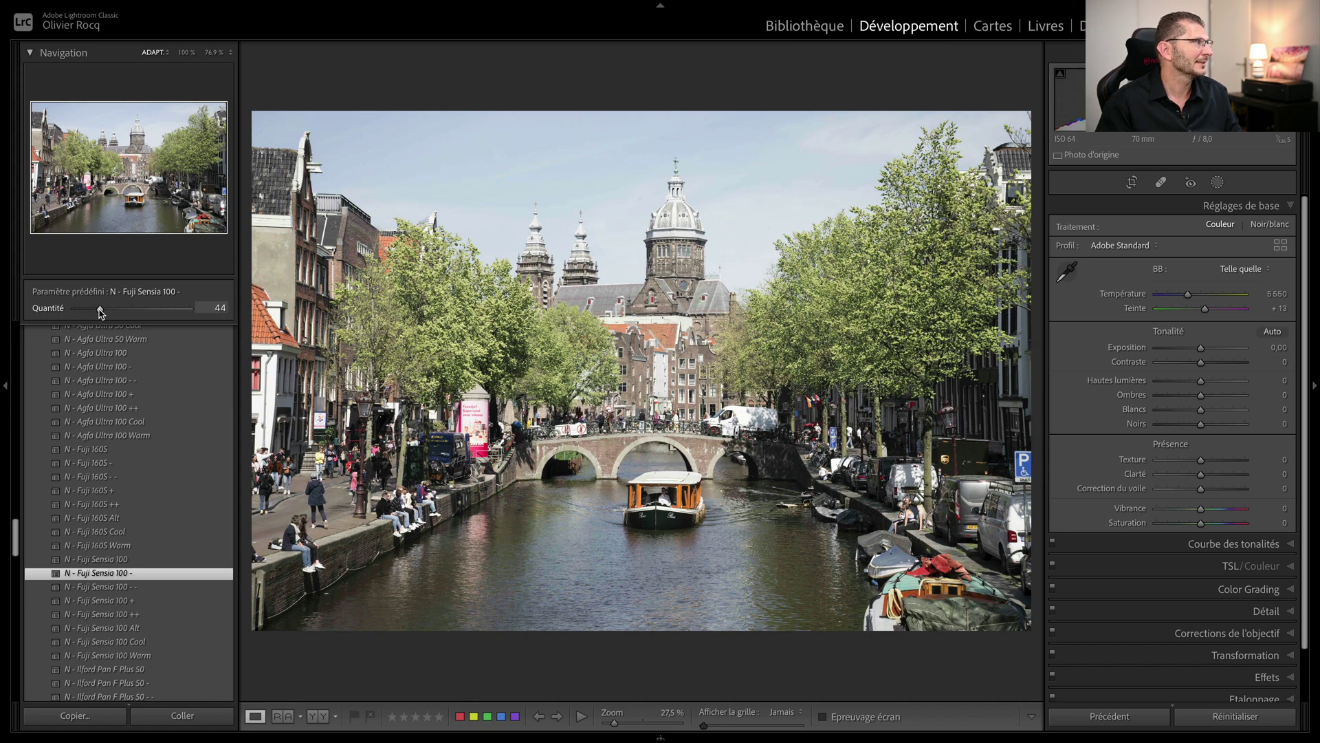
pyautogui.moveTo(101, 313); pyautogui.dragTo(102, 313)
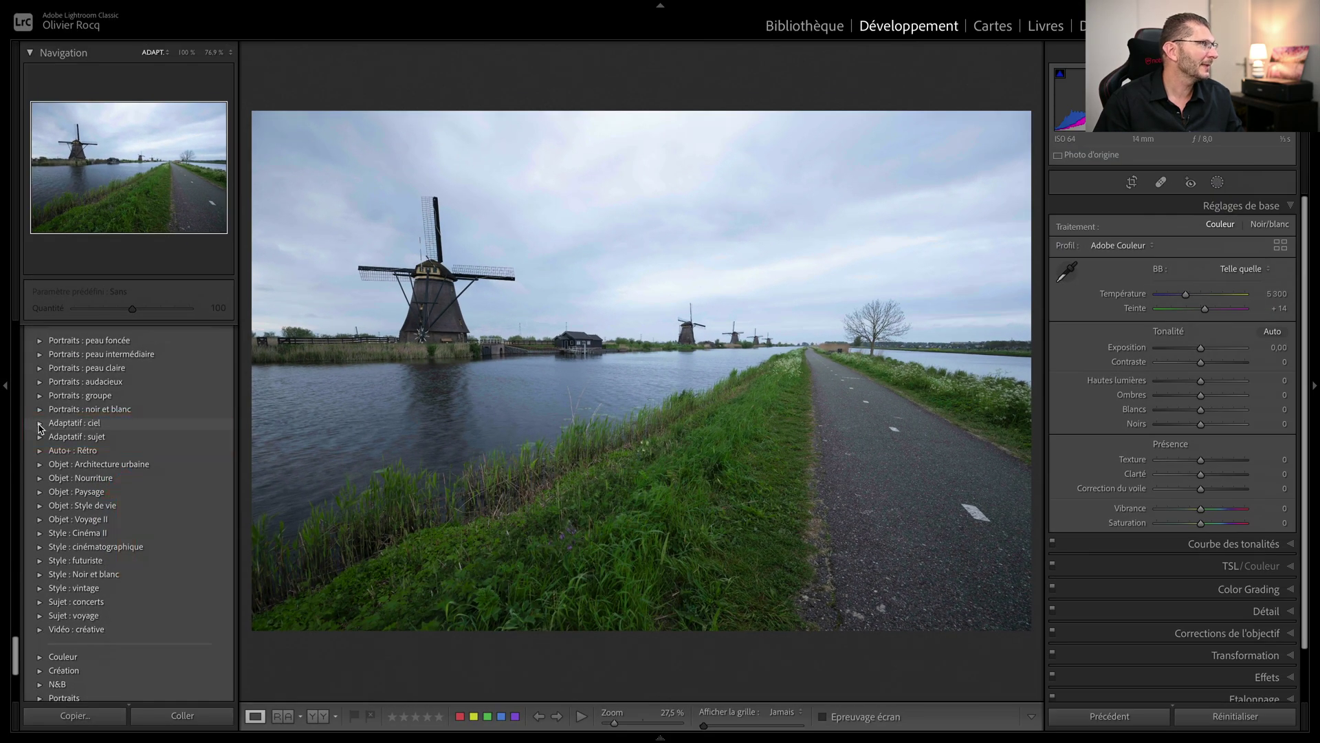
# Apply the Sombre dramatique preset from the Adaptatif : ciel group to the windmill photo.
pyautogui.click(39, 423)
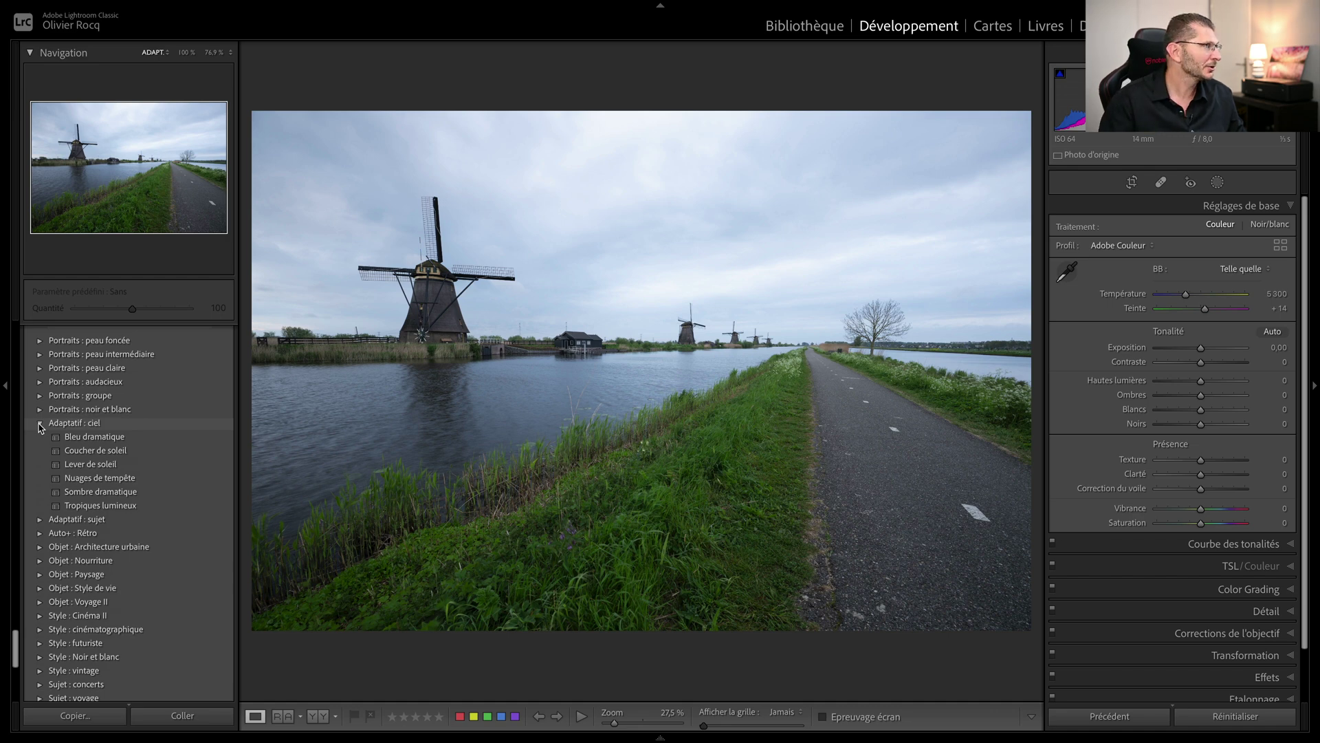
pyautogui.click(72, 439)
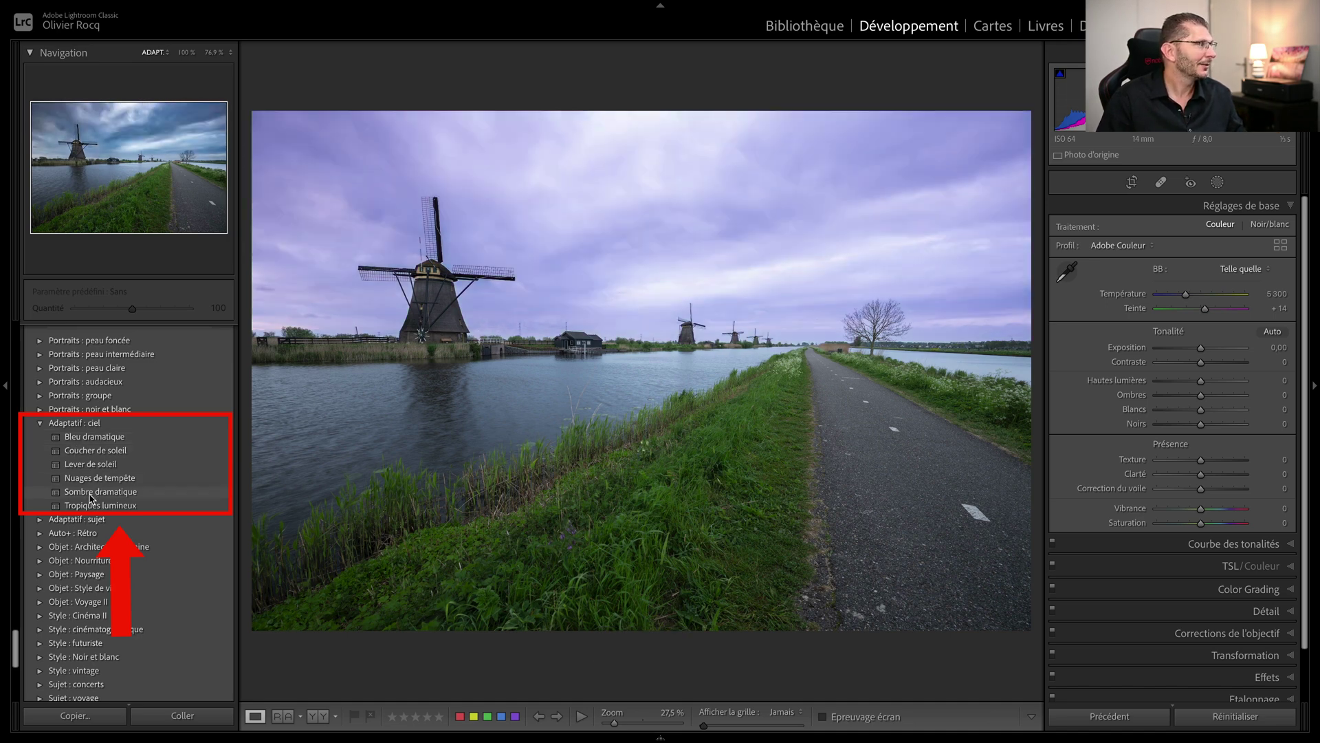
pyautogui.click(94, 493)
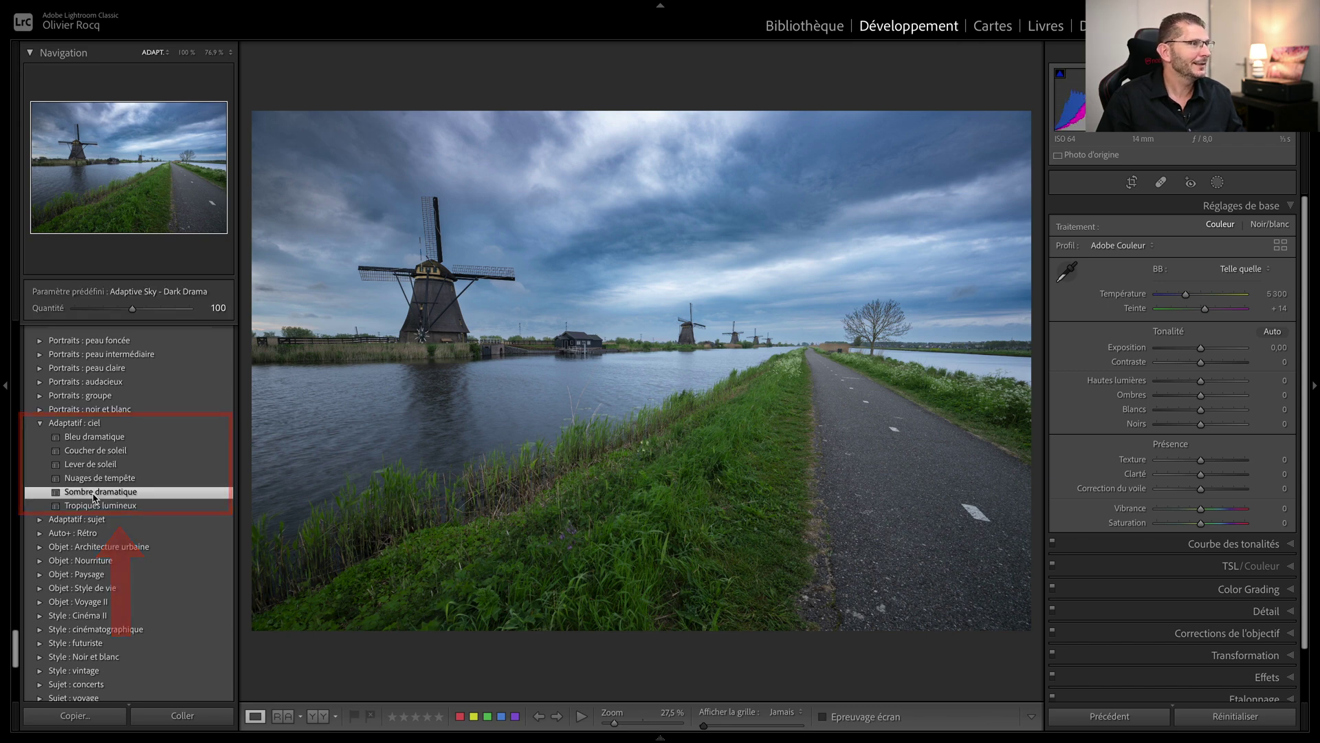
# Examine the slider settings of the Sombre dramatique sky mask and expand the Adaptatif : sujet preset group.
pyautogui.click(1218, 183)
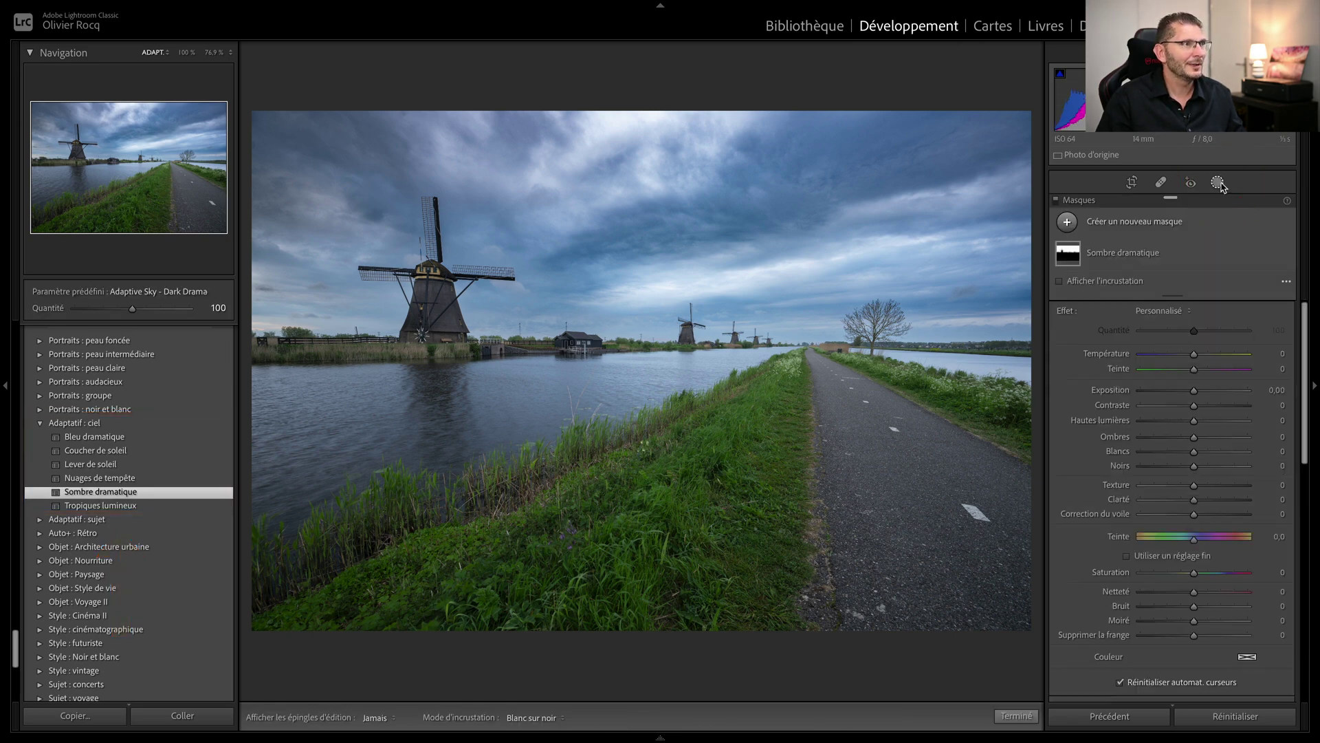
pyautogui.click(1111, 259)
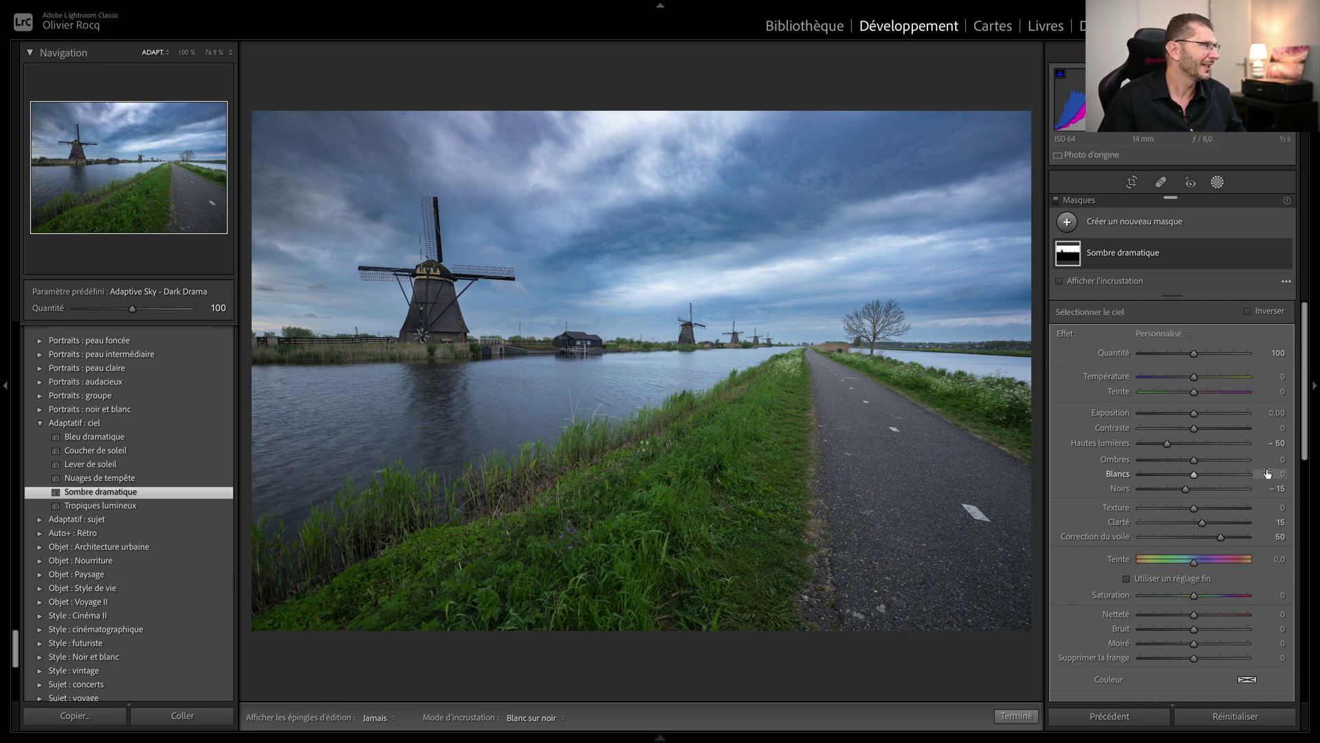
pyautogui.click(75, 518)
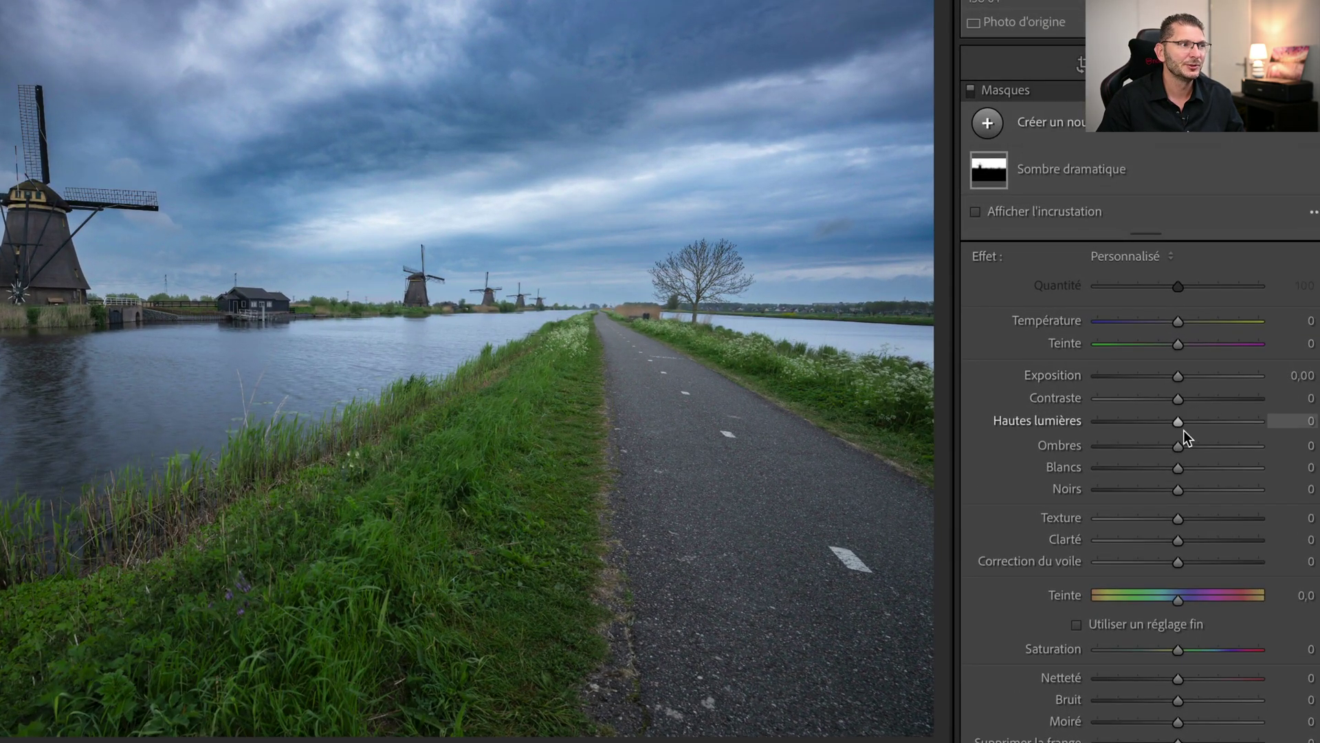
pyautogui.scroll(-5, 1183, 447)
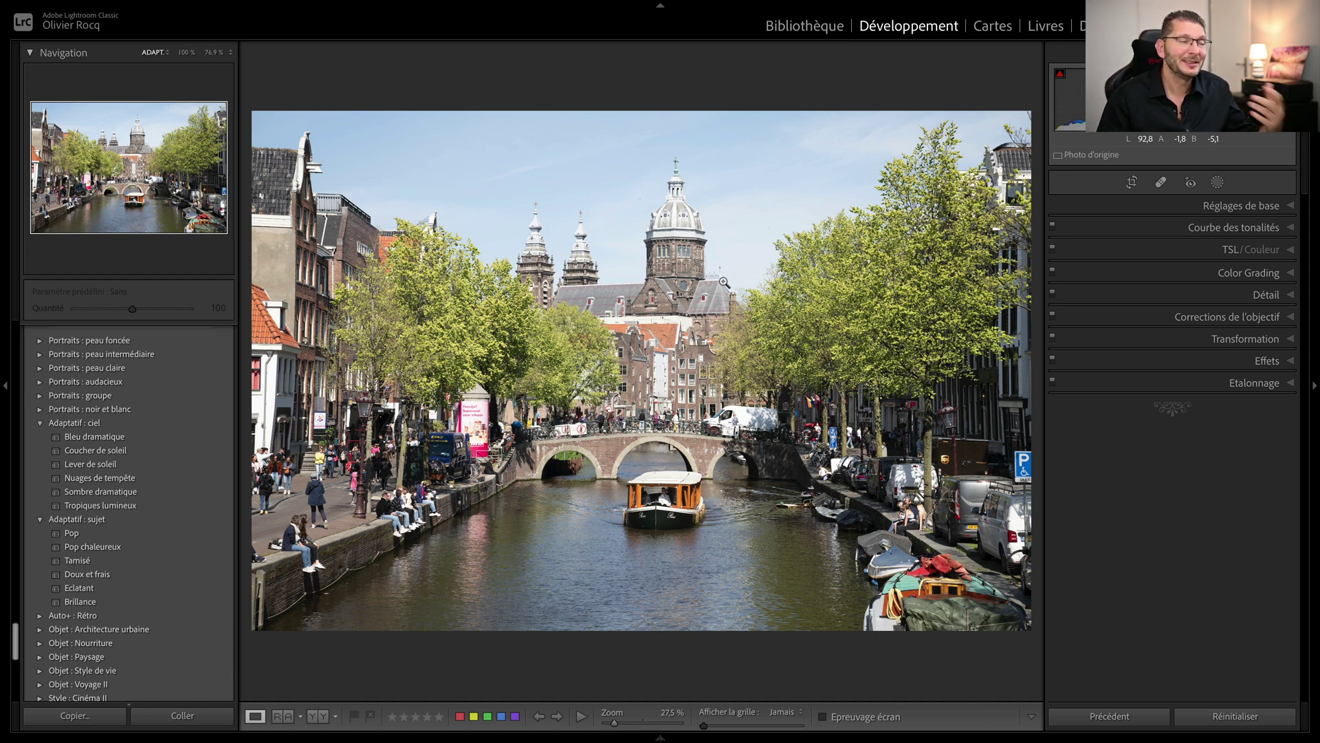
# Browse the profiles for the canal photo, apply Artistique 06 and increase its level.
pyautogui.click(1242, 206)
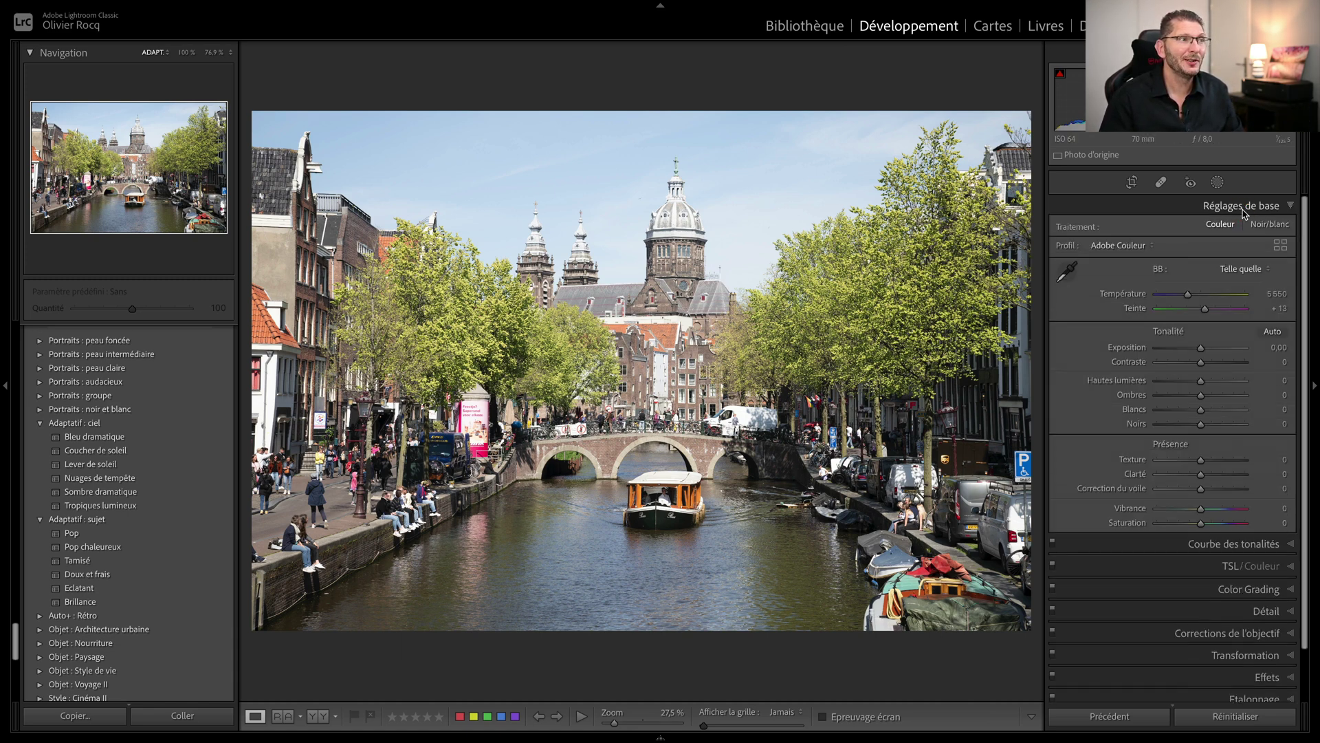
pyautogui.click(1142, 249)
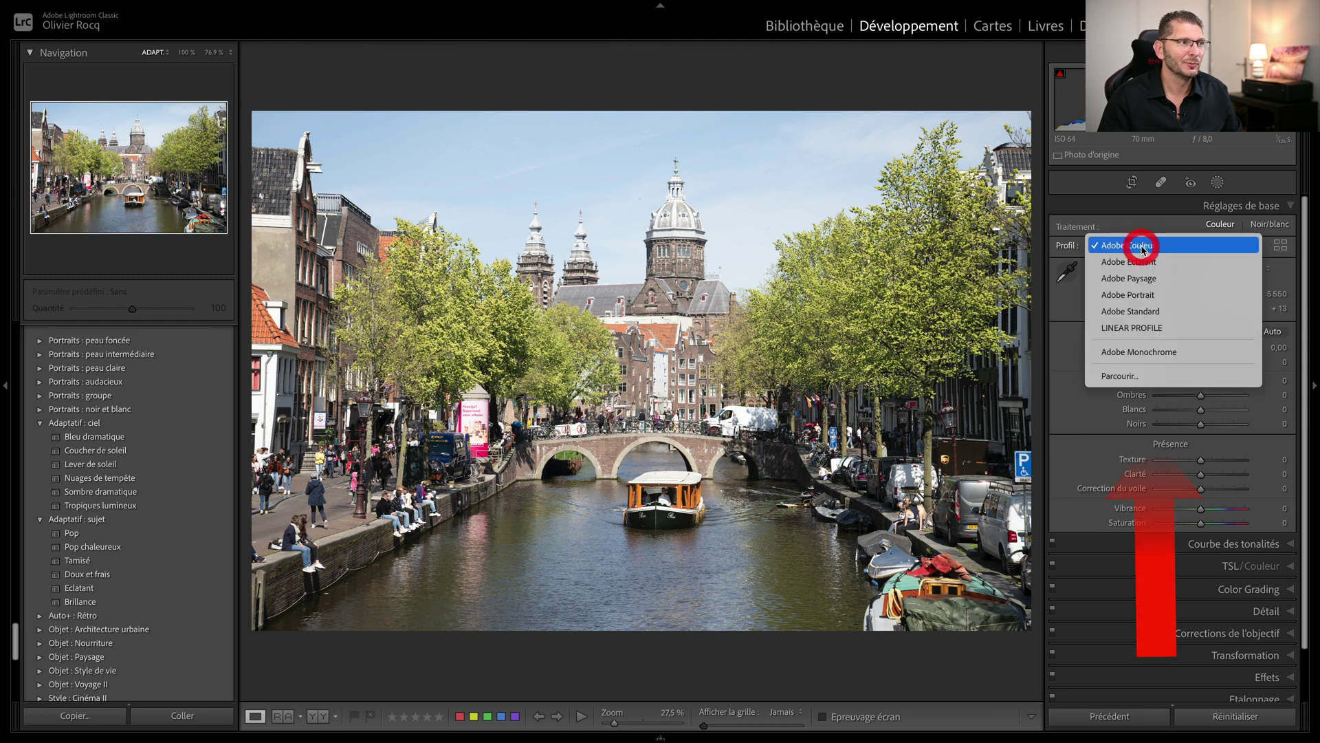
pyautogui.click(1138, 377)
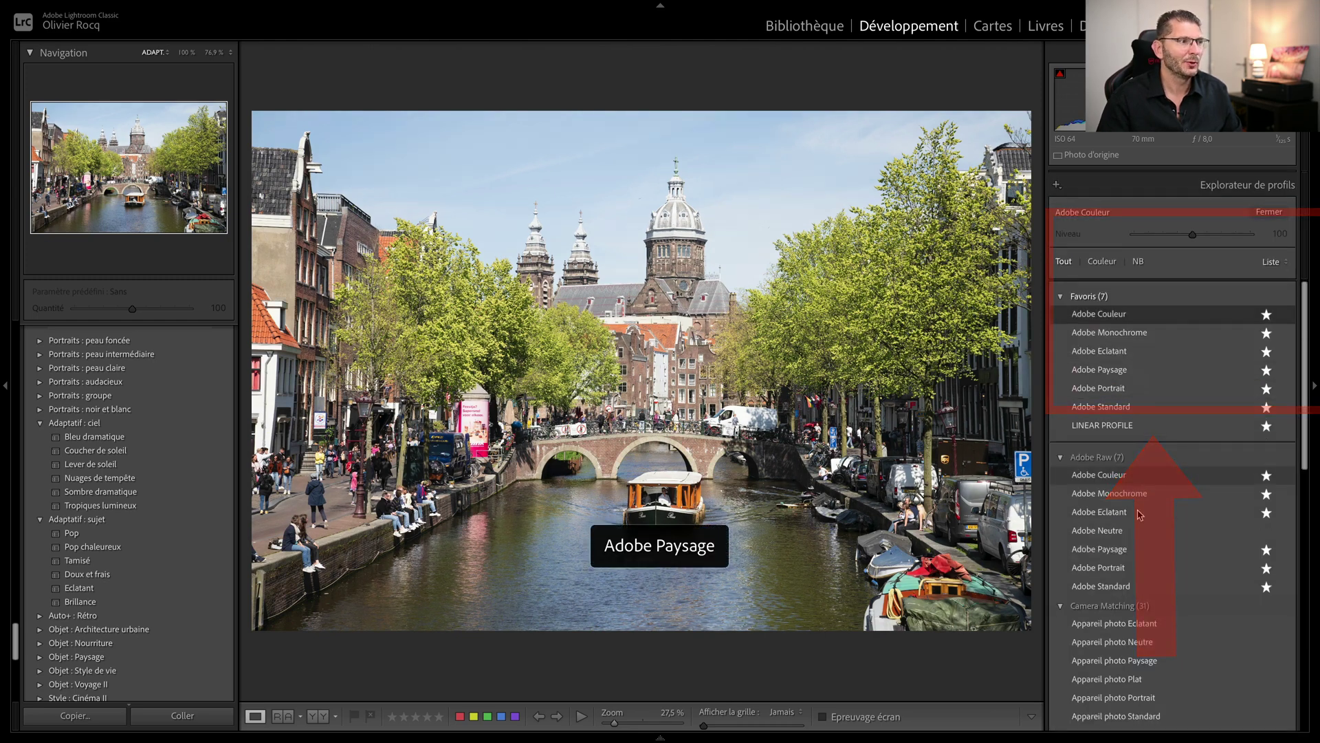
pyautogui.scroll(-10, 1116, 619)
pyautogui.click(1117, 622)
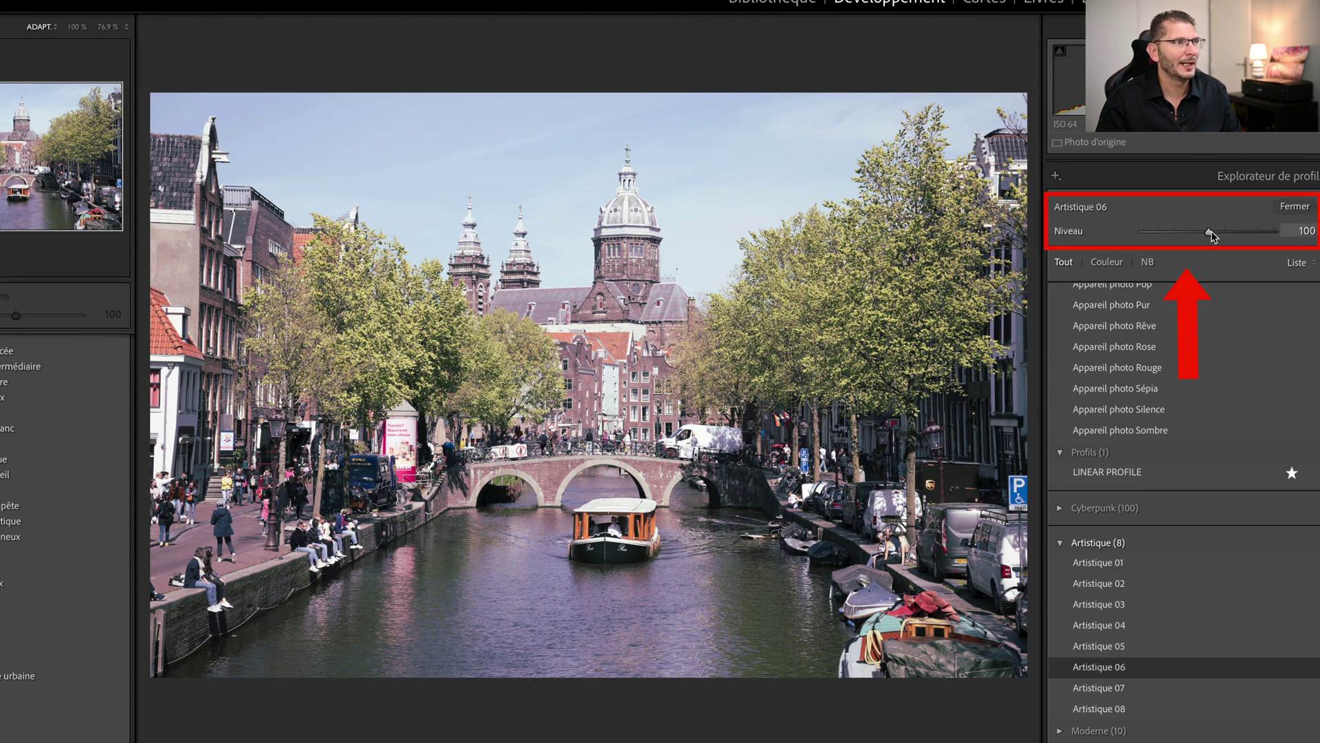
pyautogui.moveTo(1210, 233); pyautogui.dragTo(1286, 232)
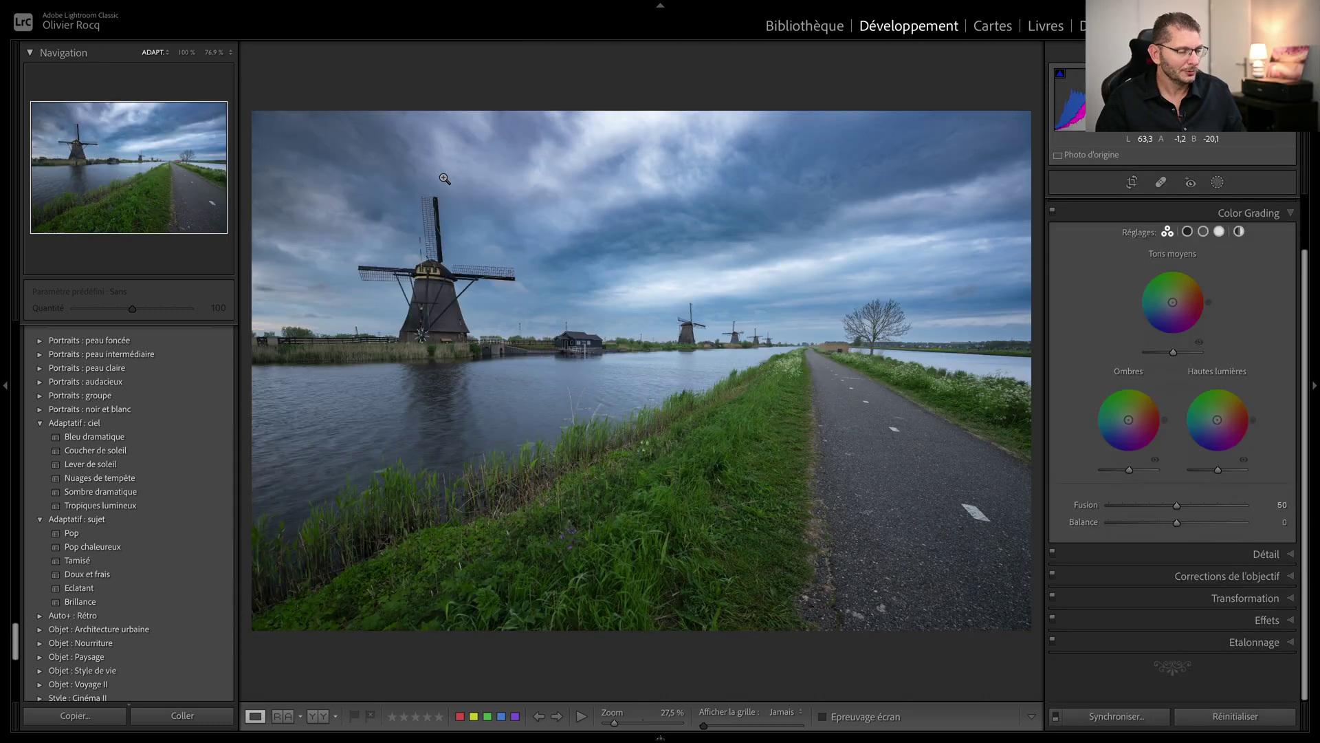
# Start cropping the windmill photo and cycle through the composition overlays, including the golden spiral and the aspect ratio guides.
pyautogui.click(1132, 183)
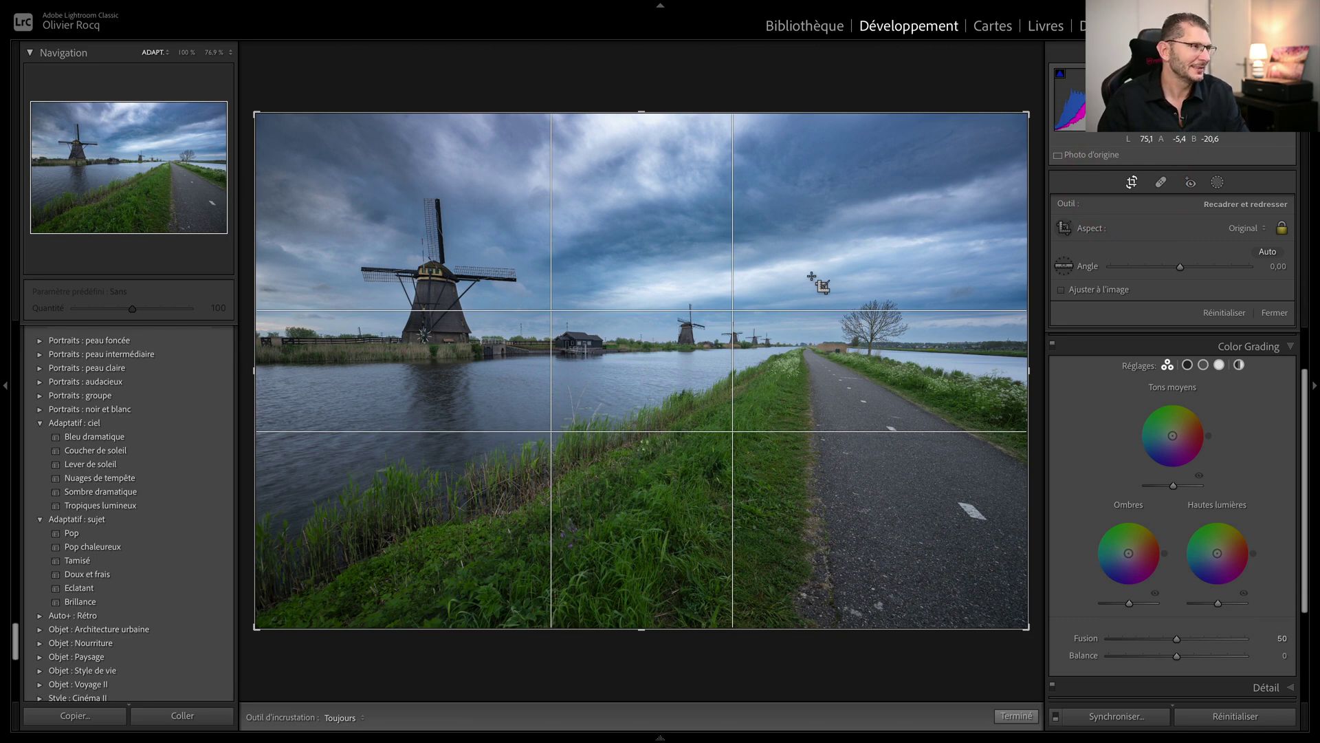
pyautogui.press('o')
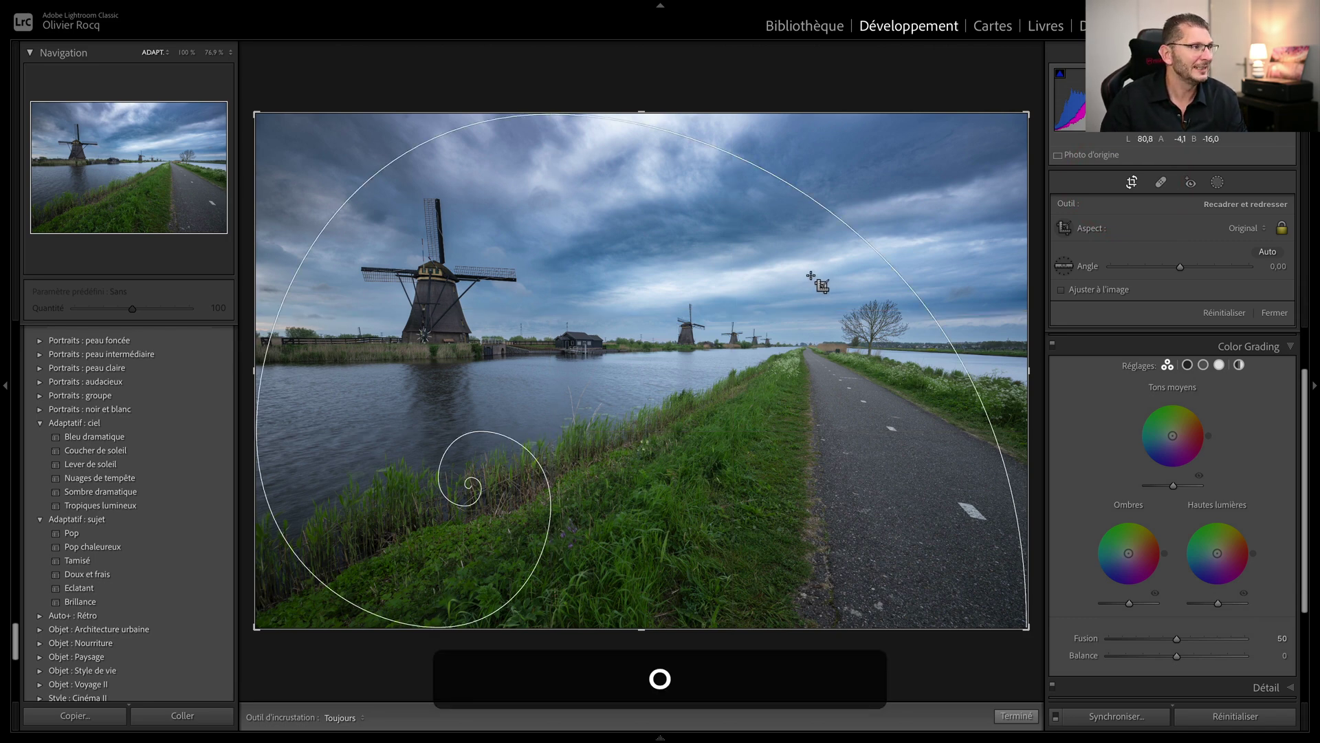
pyautogui.press('o')
pyautogui.press('o')
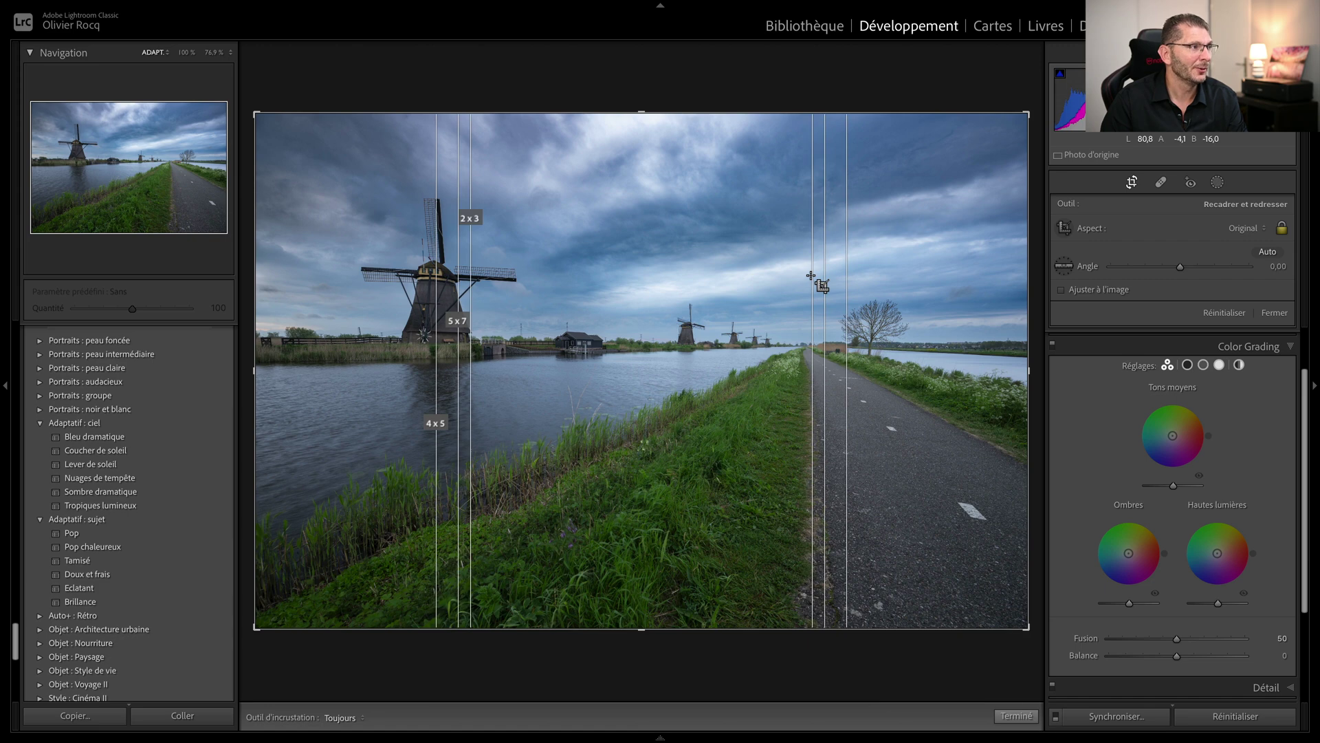
pyautogui.press('o')
pyautogui.press('o')
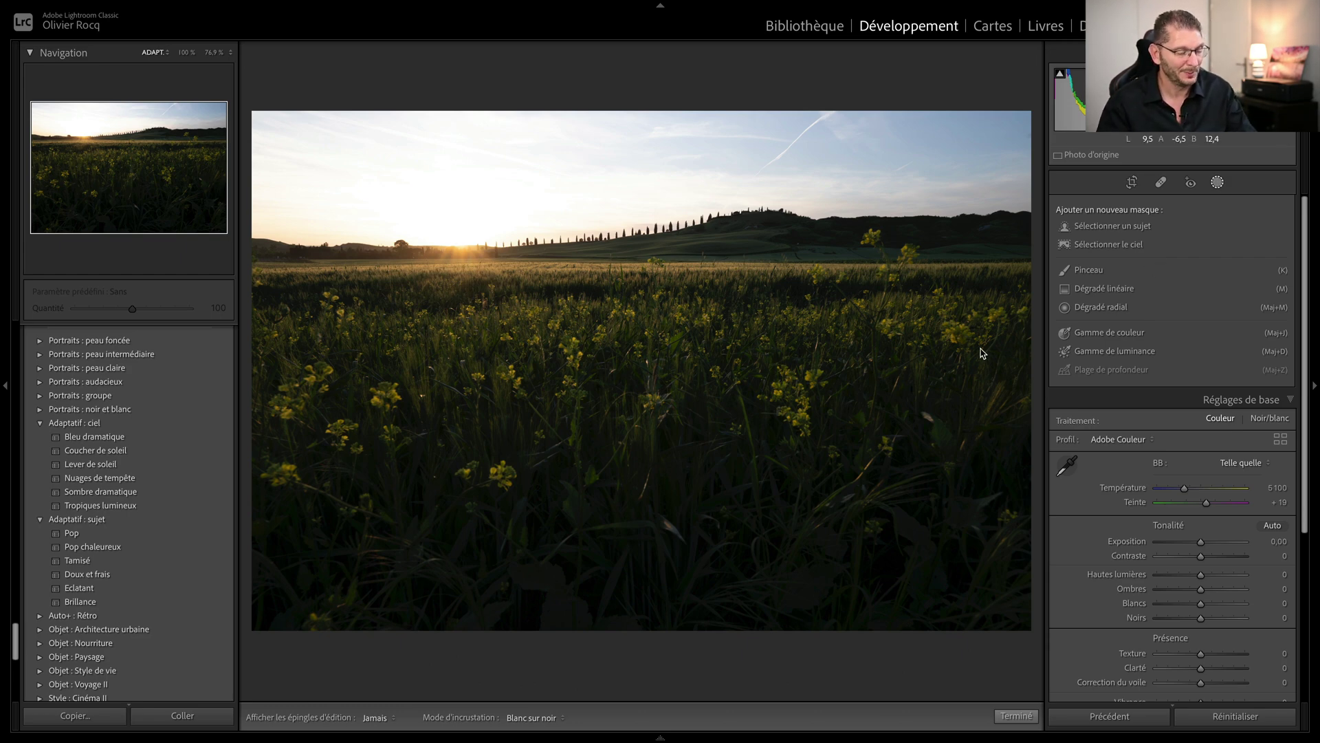
# Open the IMG_3855.DNG building photo for developing and create a mask that selects its sky.
pyautogui.press('g')
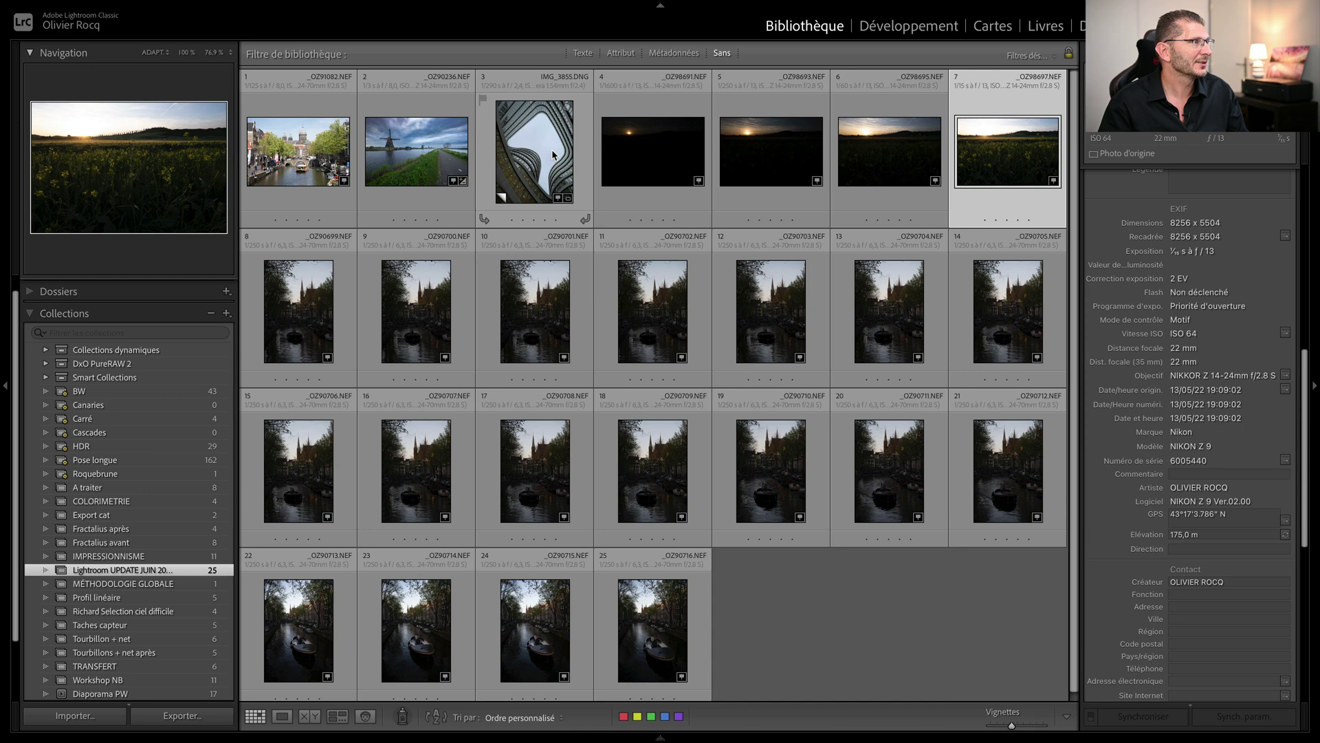
pyautogui.doubleClick(543, 179)
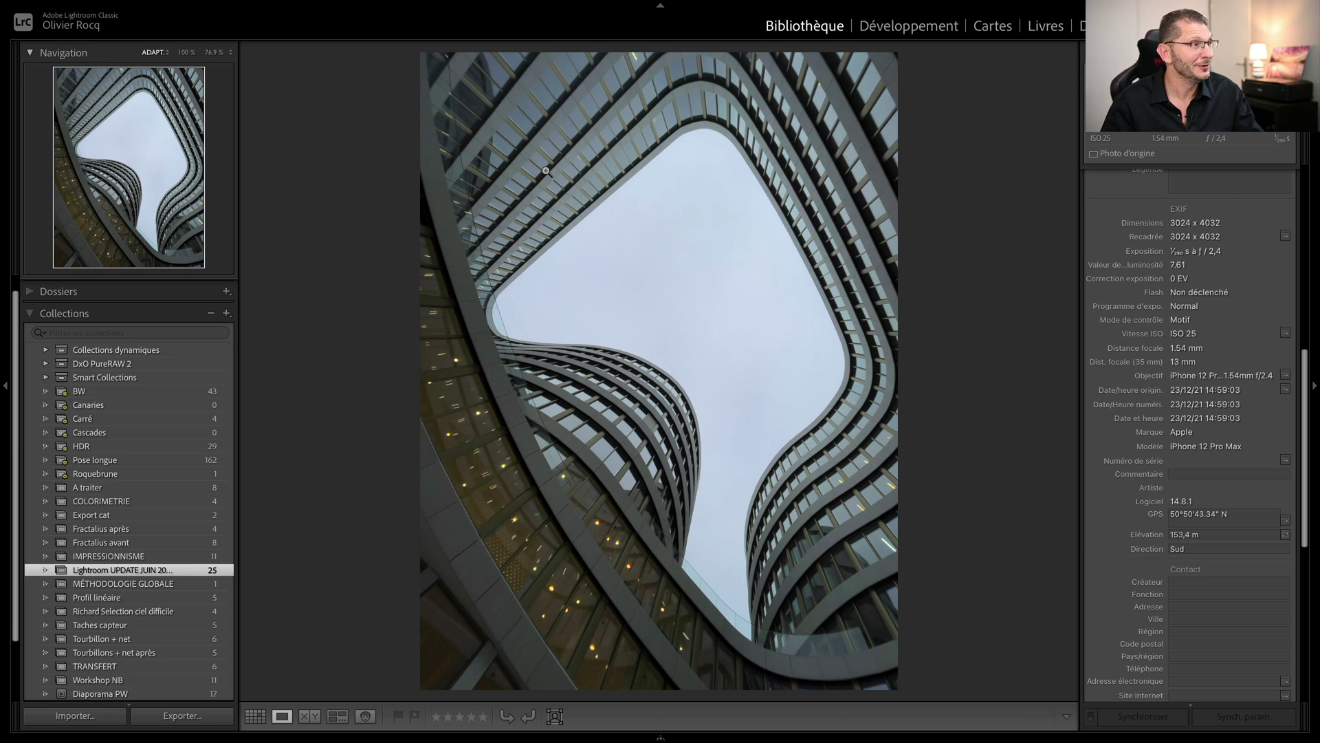
pyautogui.press('d')
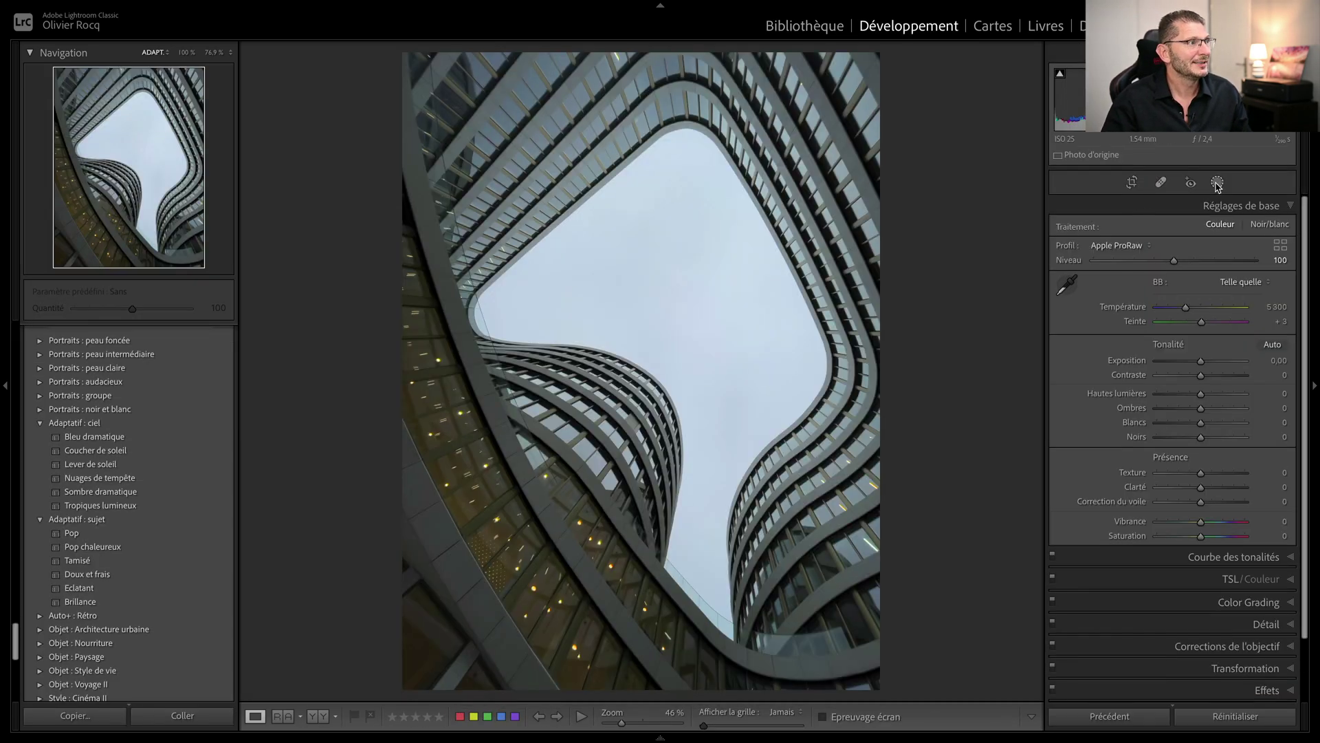
pyautogui.click(1216, 183)
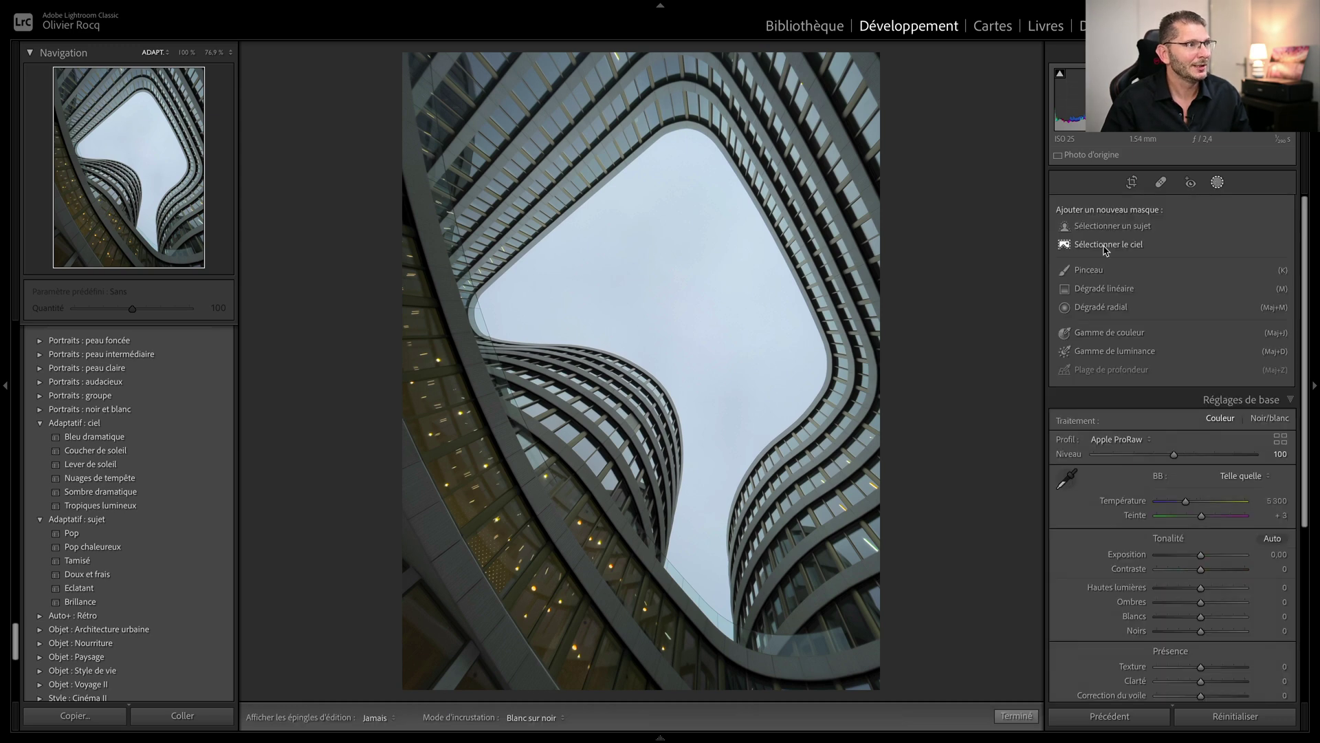
pyautogui.click(1106, 246)
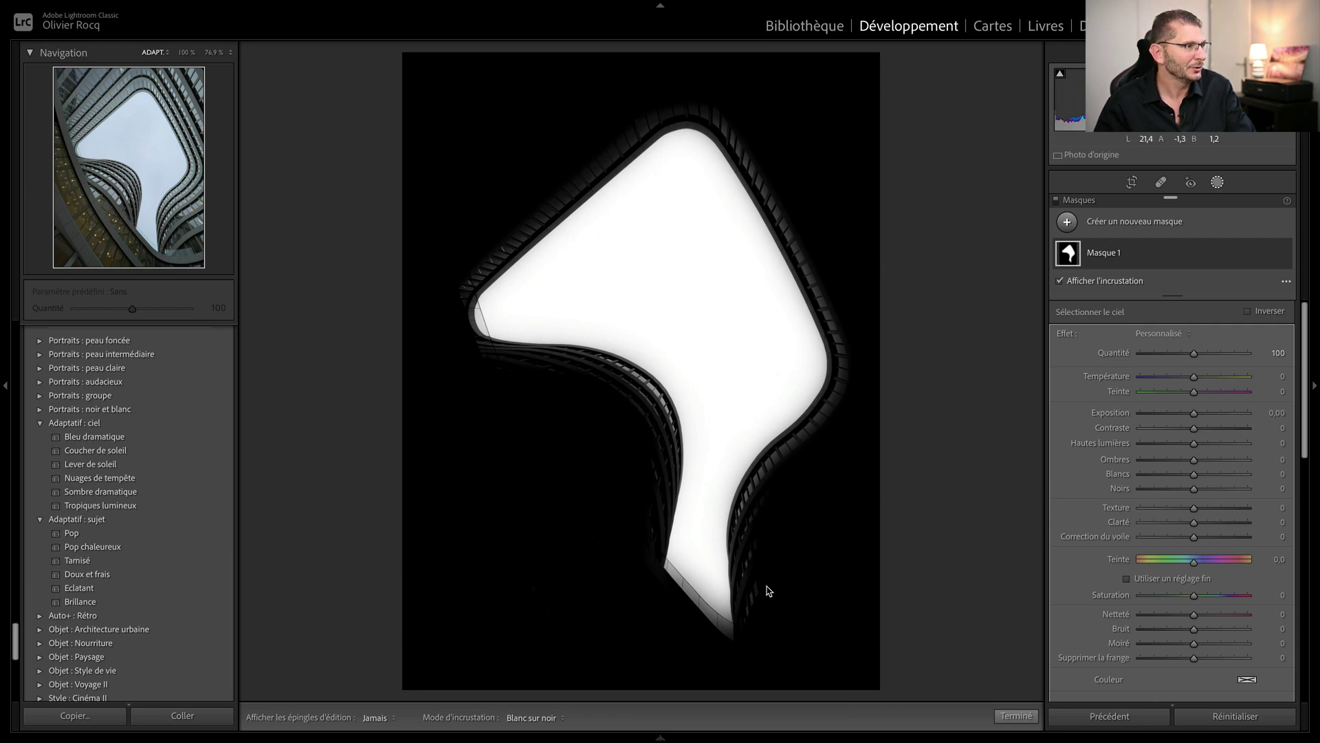
# Subtract the building edges around the sky from Masque 1 with an auto-masking brush of size 8.
pyautogui.press('o')
pyautogui.click(1231, 267)
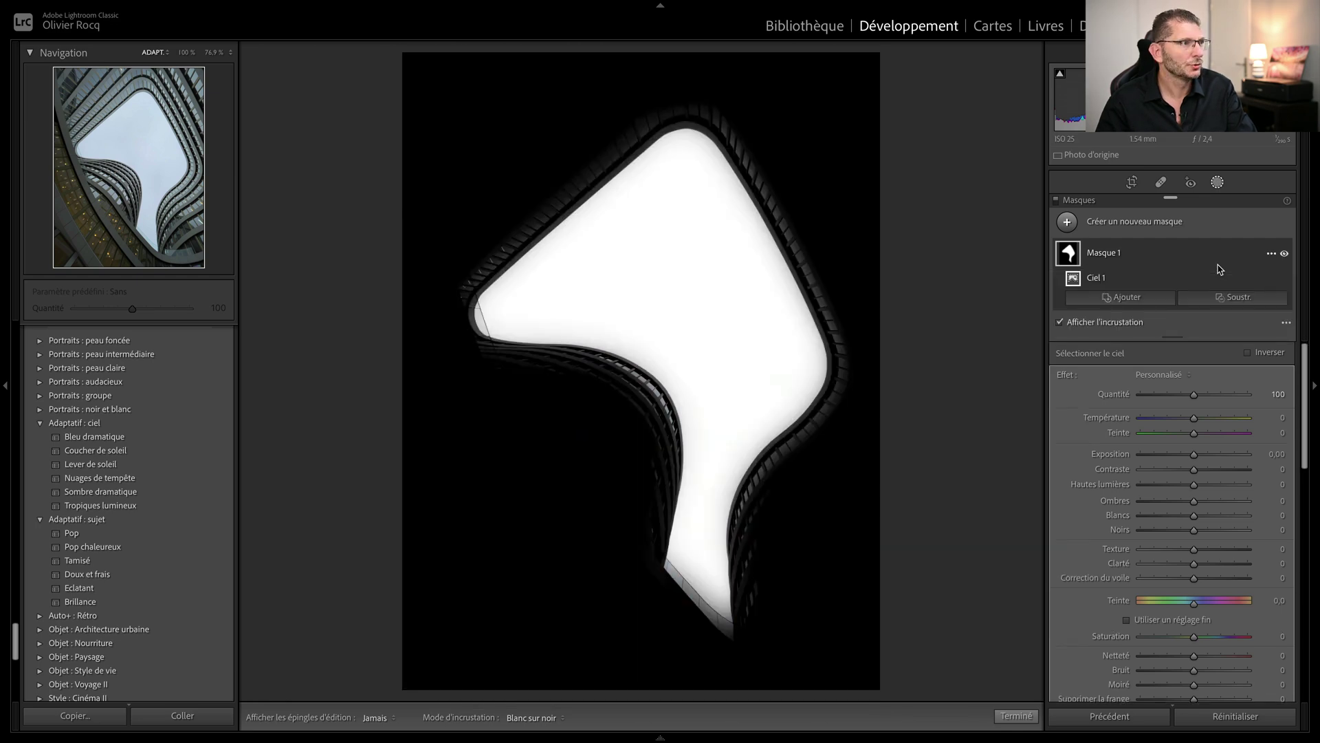
pyautogui.click(1221, 297)
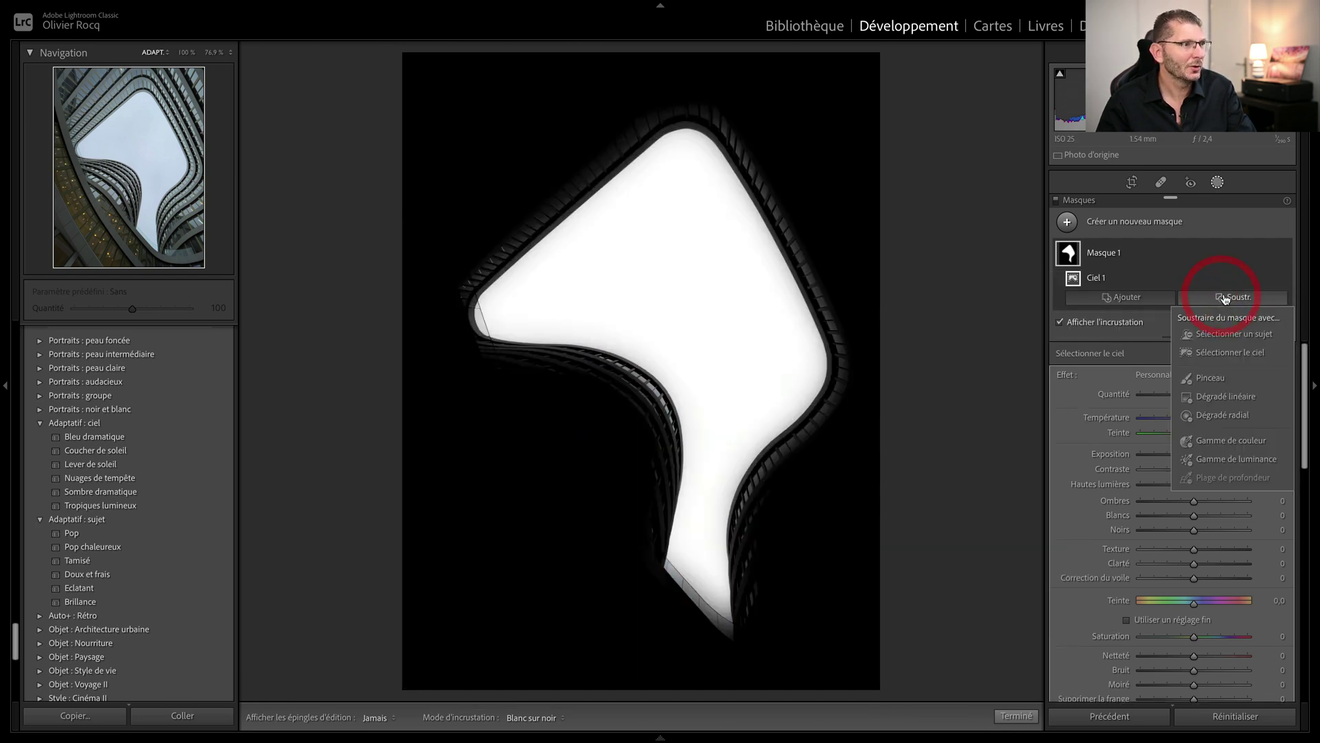
pyautogui.click(1225, 380)
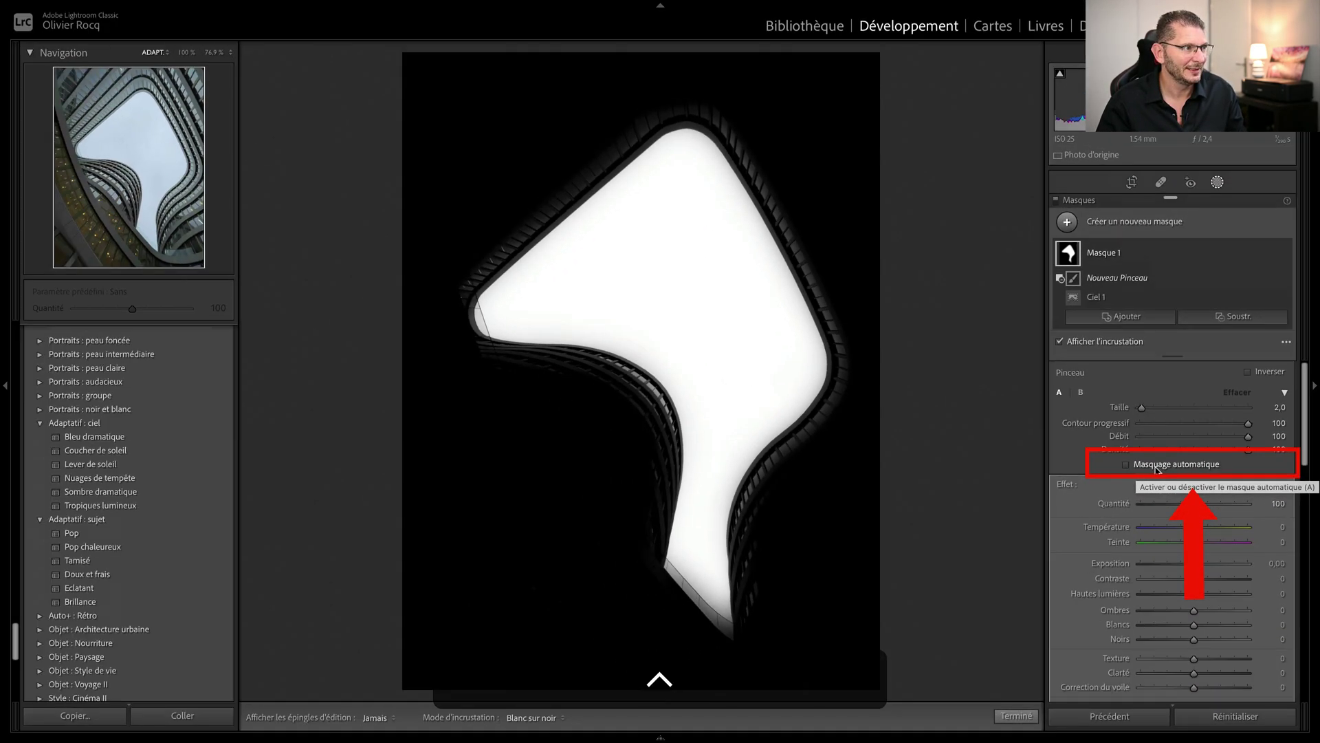
pyautogui.click(1123, 464)
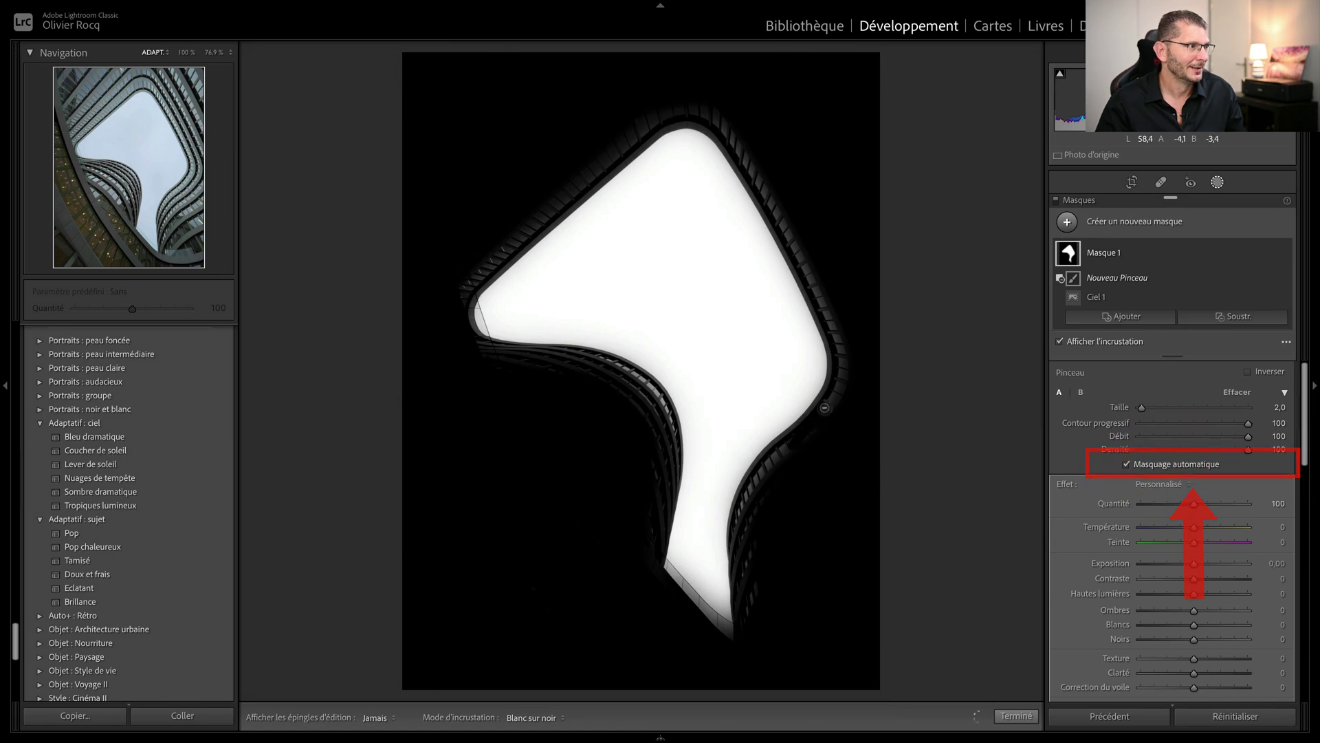
pyautogui.click(825, 416)
pyautogui.scroll(5, 825, 416)
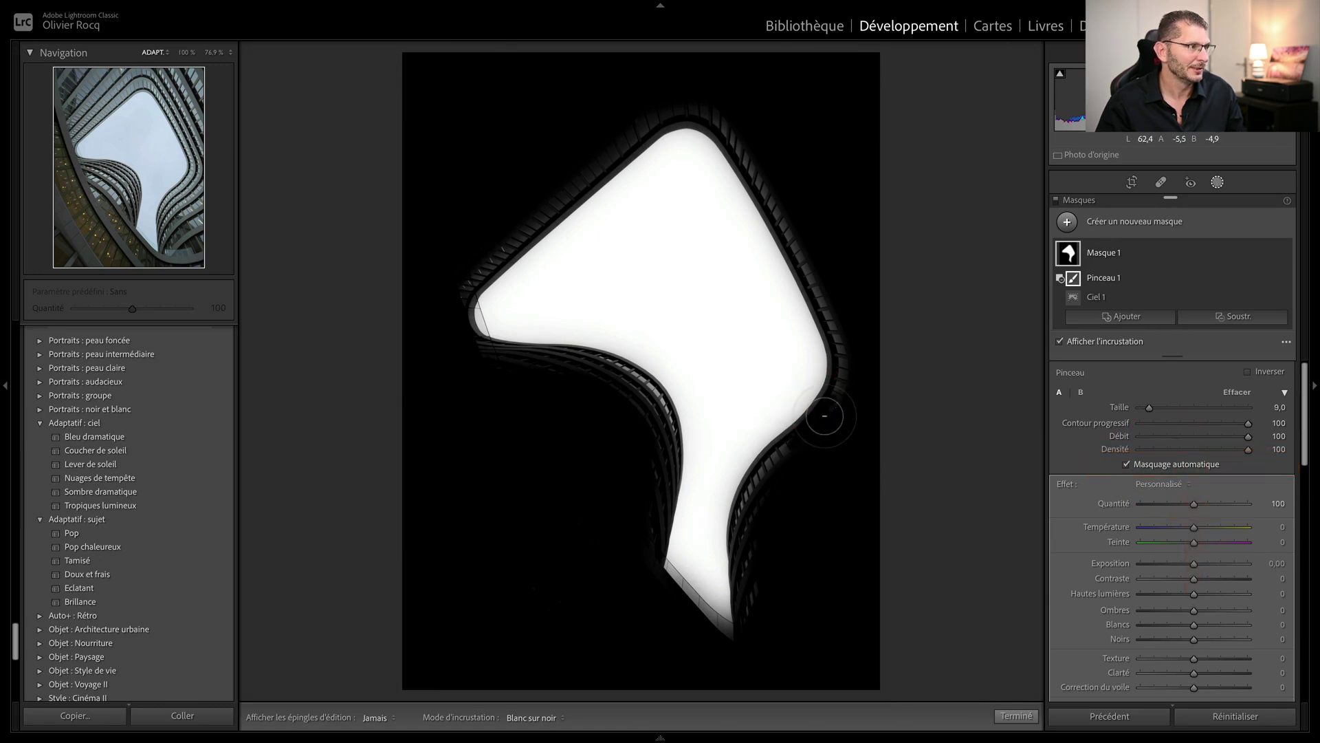
pyautogui.scroll(-1, 824, 416)
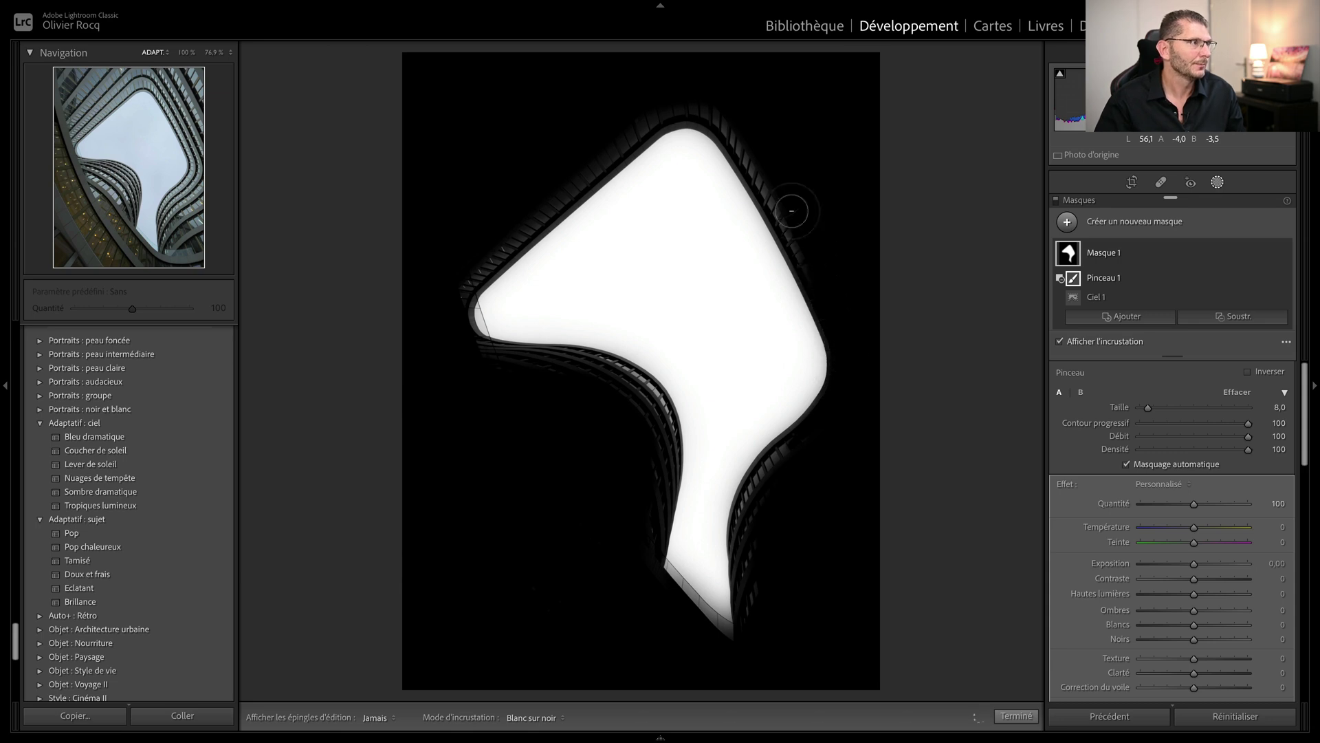
pyautogui.moveTo(805, 244)
pyautogui.mouseDown()
pyautogui.moveTo(715, 110)
pyautogui.moveTo(687, 108)
pyautogui.moveTo(519, 215)
pyautogui.moveTo(464, 323)
pyautogui.moveTo(484, 258)
pyautogui.moveTo(493, 245)
pyautogui.moveTo(466, 337)
pyautogui.moveTo(554, 353)
pyautogui.moveTo(656, 444)
pyautogui.moveTo(645, 564)
pyautogui.moveTo(607, 401)
pyautogui.moveTo(671, 415)
pyautogui.moveTo(605, 355)
pyautogui.moveTo(669, 481)
pyautogui.moveTo(777, 460)
pyautogui.moveTo(744, 481)
pyautogui.moveTo(820, 423)
pyautogui.moveTo(748, 448)
pyautogui.moveTo(728, 476)
pyautogui.moveTo(730, 434)
pyautogui.moveTo(721, 456)
pyautogui.moveTo(682, 364)
pyautogui.mouseUp()
pyautogui.hotkey('ctrl', 'alt')
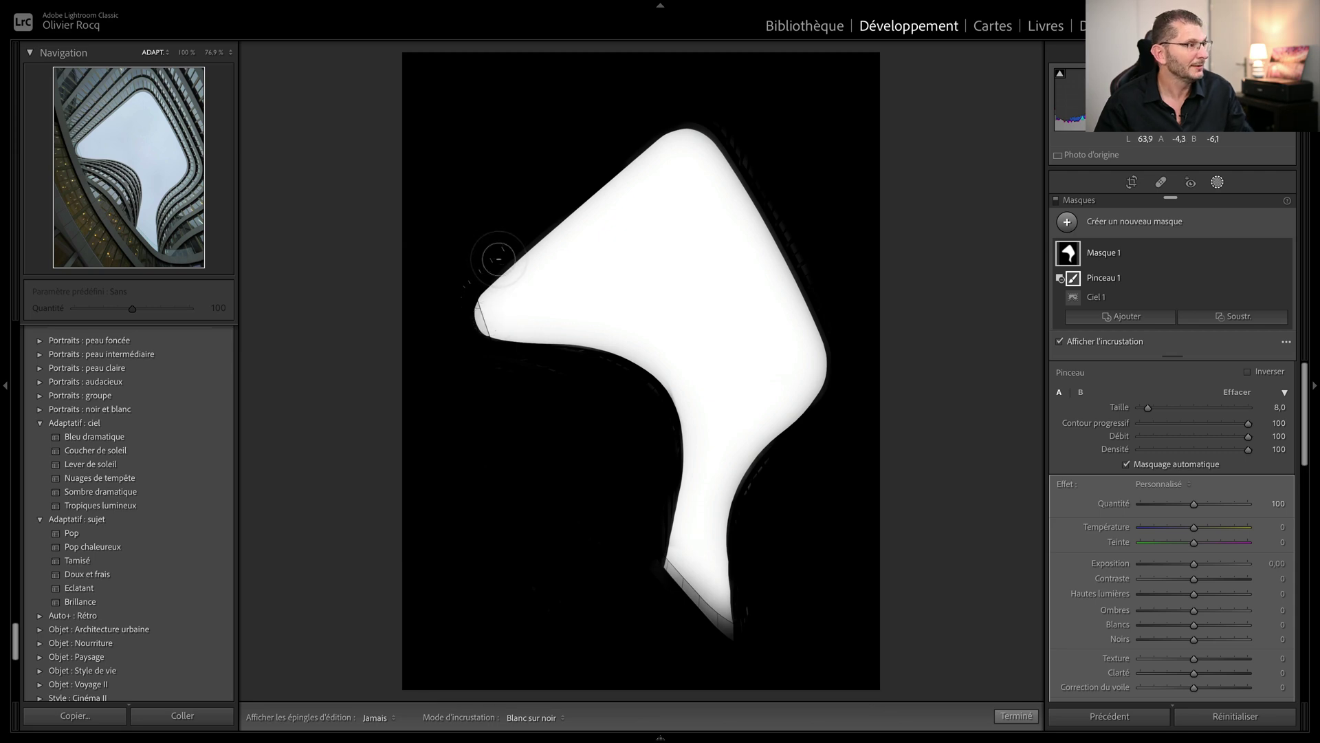
# Turn off automatic masking, reduce the brush size to 3 and clean up the mask remnants outside the sky's left corner.
pyautogui.press('a')
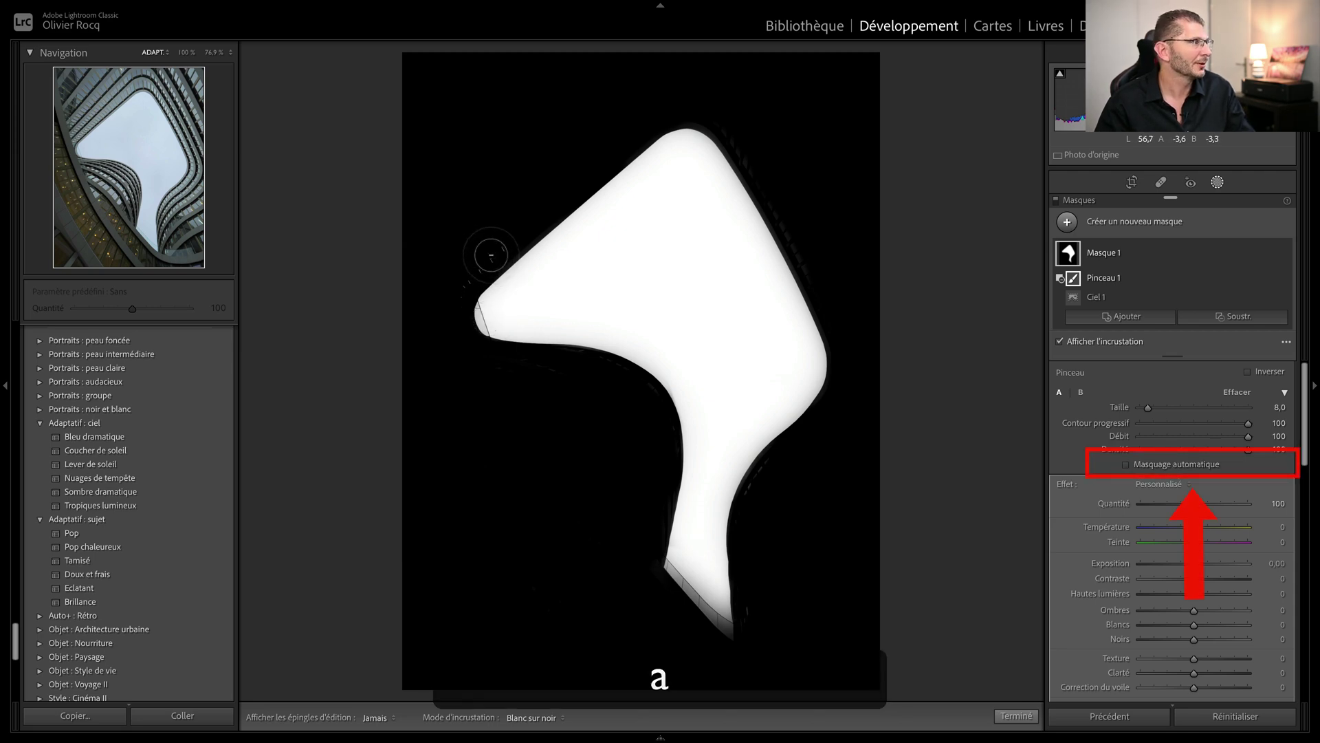
pyautogui.scroll(-5, 491, 255)
pyautogui.moveTo(501, 248)
pyautogui.mouseDown()
pyautogui.moveTo(467, 281)
pyautogui.moveTo(495, 253)
pyautogui.moveTo(463, 309)
pyautogui.mouseUp()
pyautogui.click(463, 308)
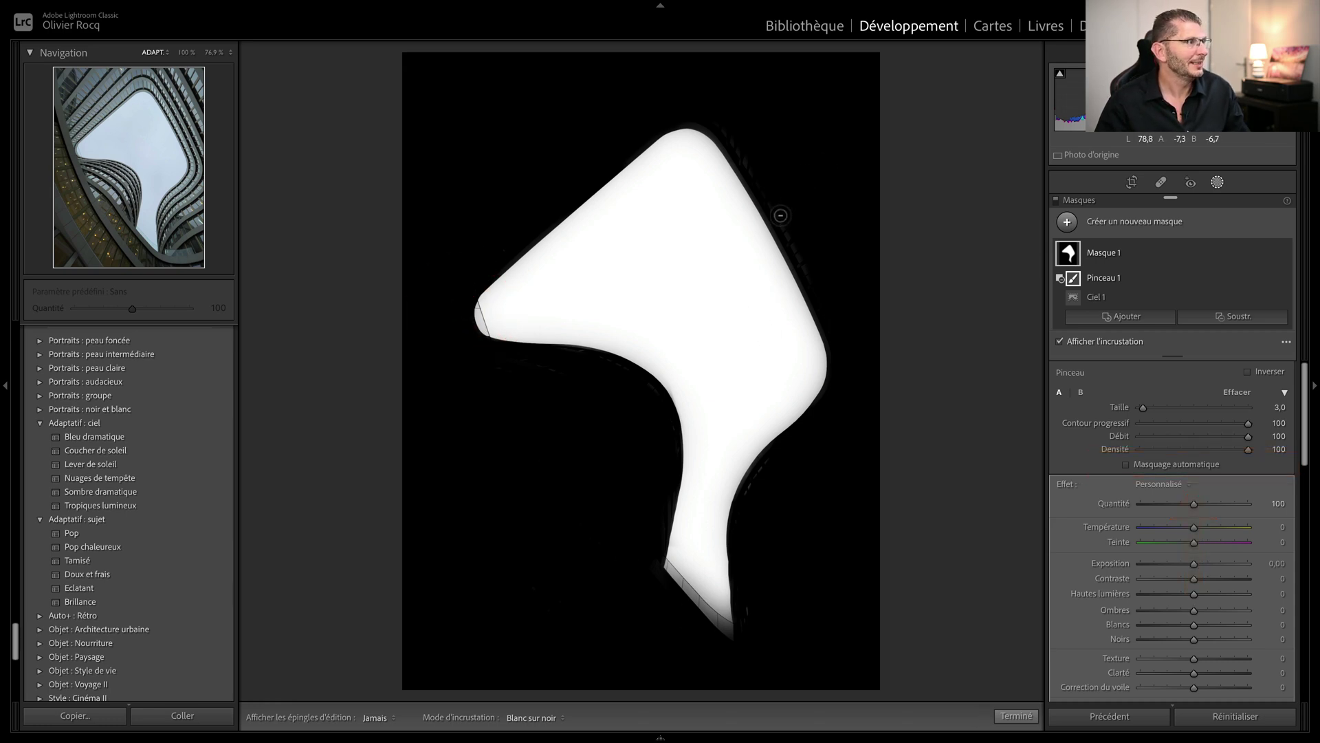
# Hide the mask overlay, convert the photo to black and white, and set Masque 1's exposure to −4.00 and shadows and blacks to −100.
pyautogui.press('o')
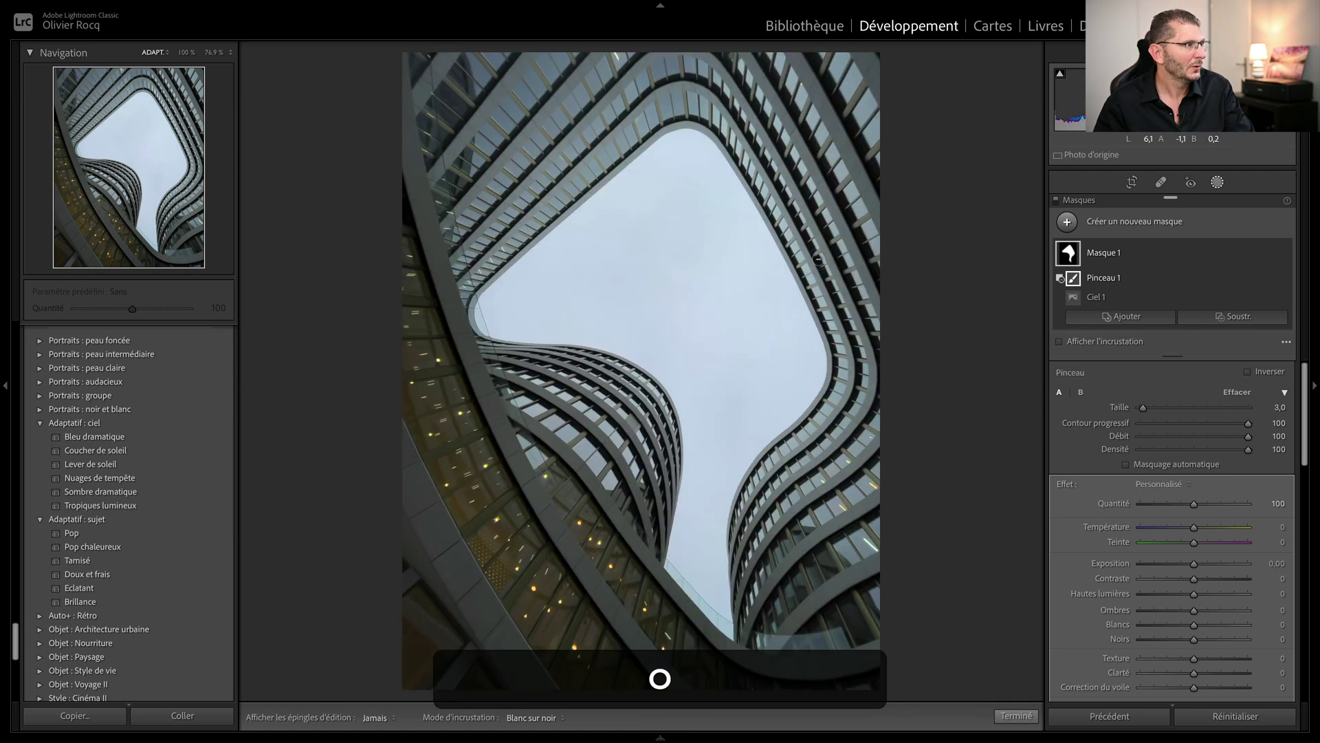
pyautogui.press('v')
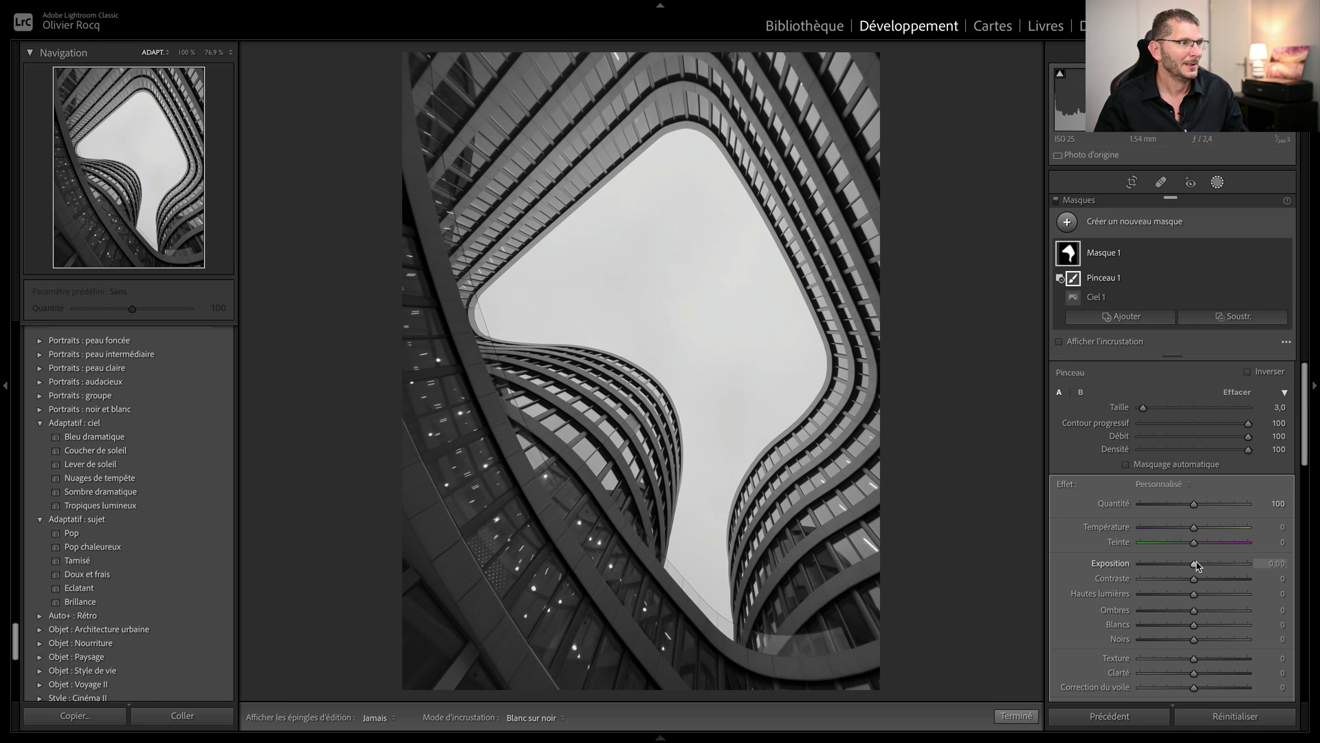
pyautogui.moveTo(1196, 568); pyautogui.dragTo(1072, 563)
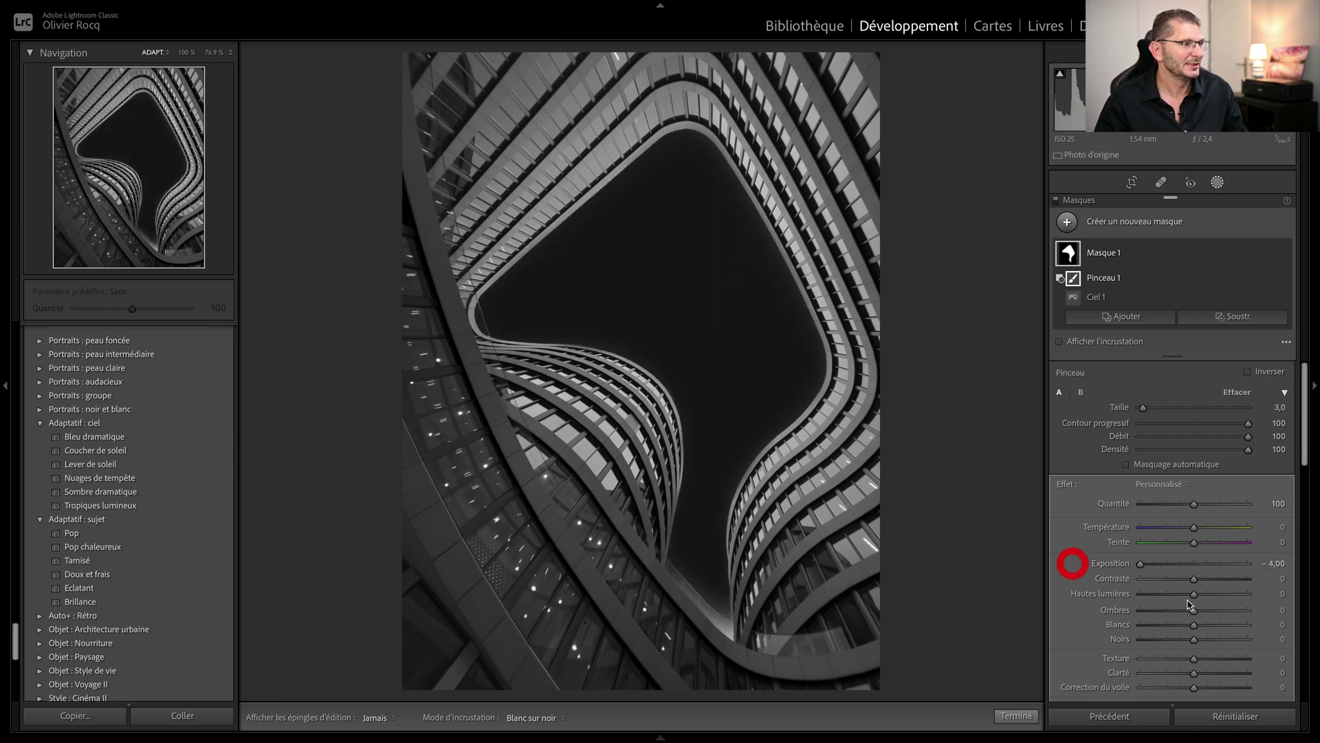
pyautogui.moveTo(1193, 610); pyautogui.dragTo(1087, 641)
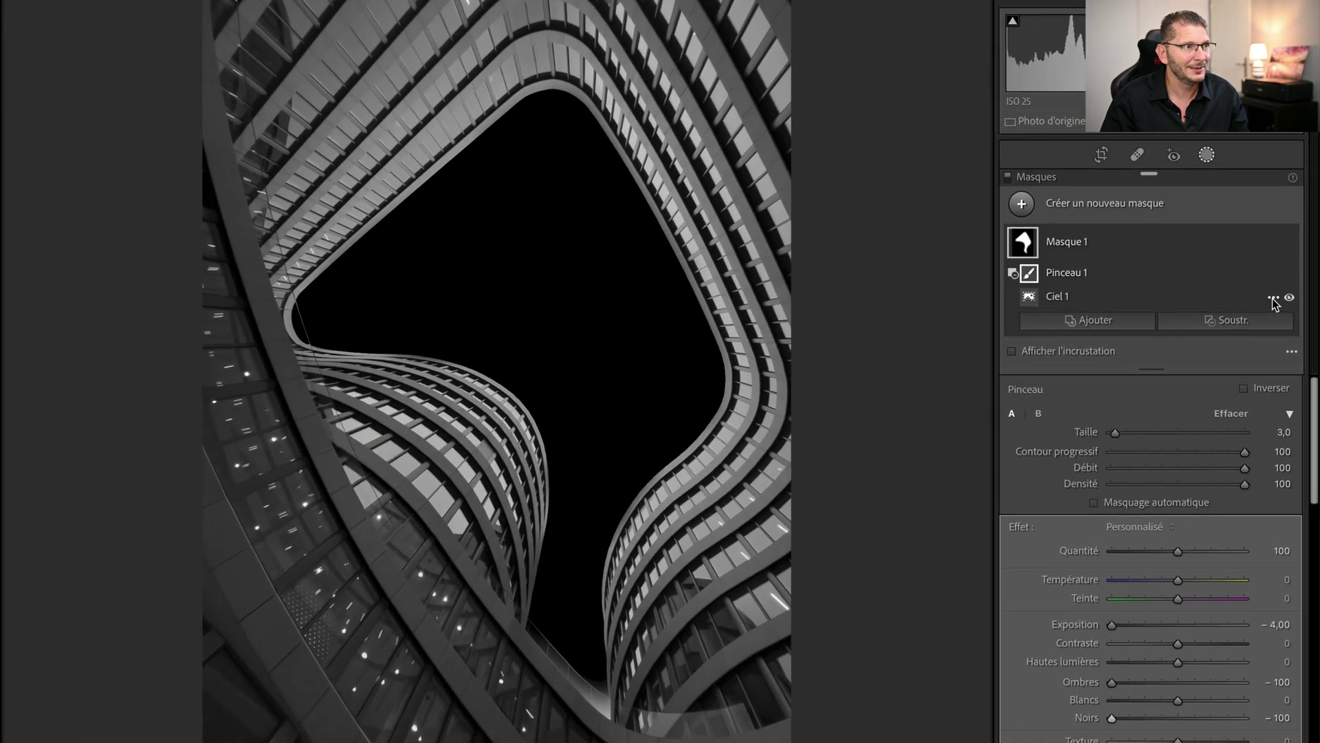
# Try inverting the Ciel 1 component and the Pinceau 1 brush, and undo the brush inversion.
pyautogui.click(1272, 299)
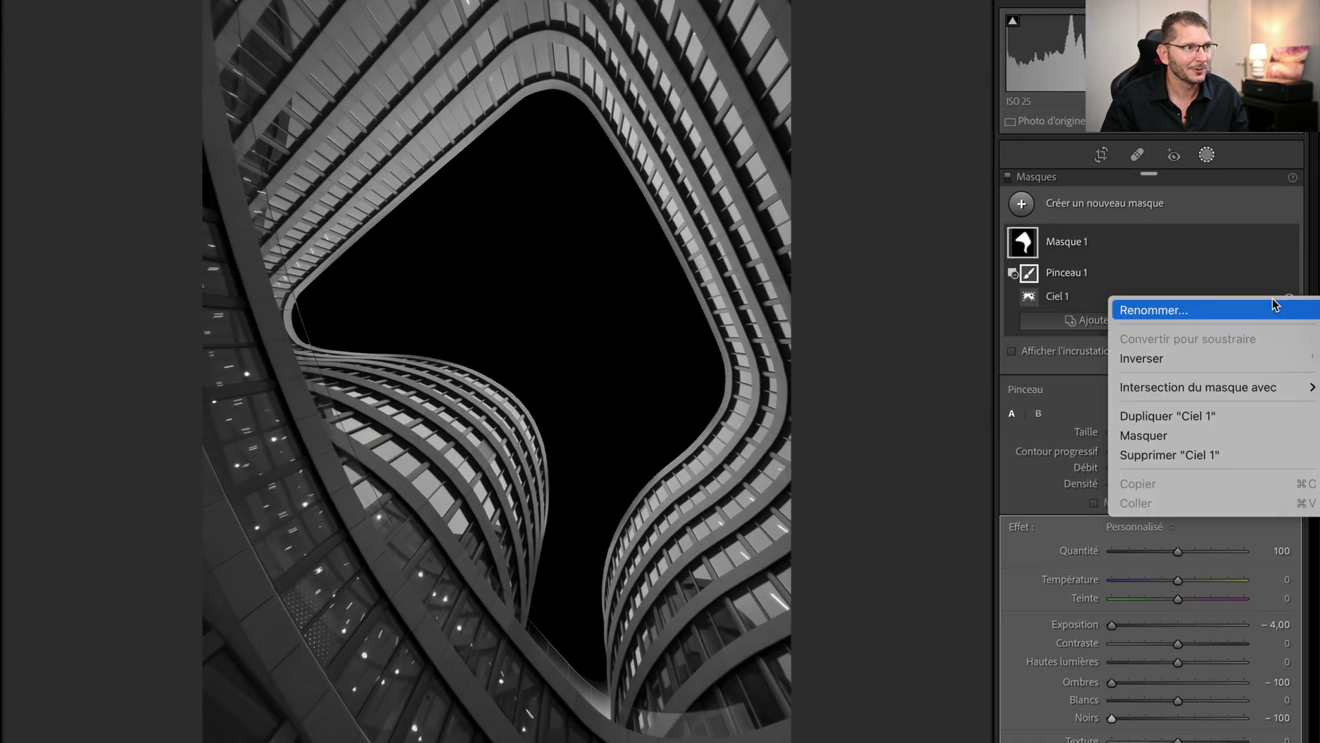
pyautogui.click(1166, 362)
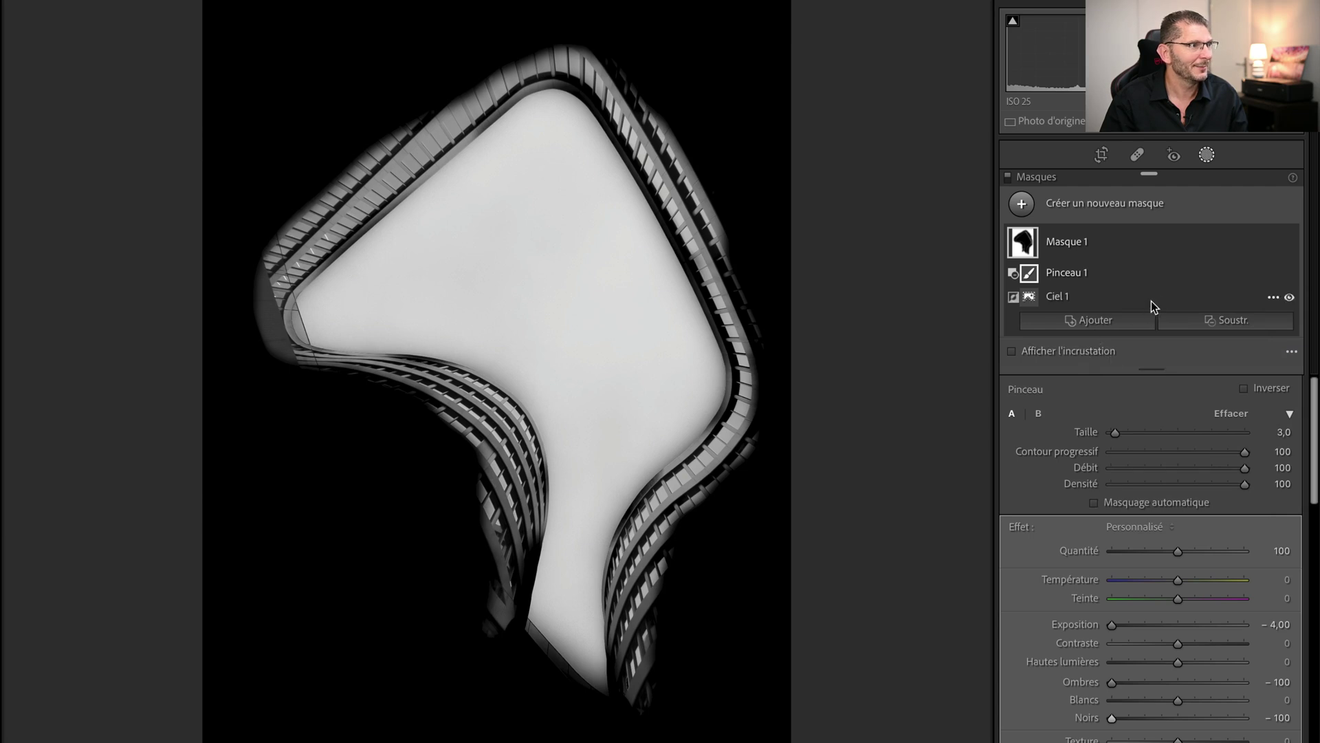
pyautogui.click(1274, 274)
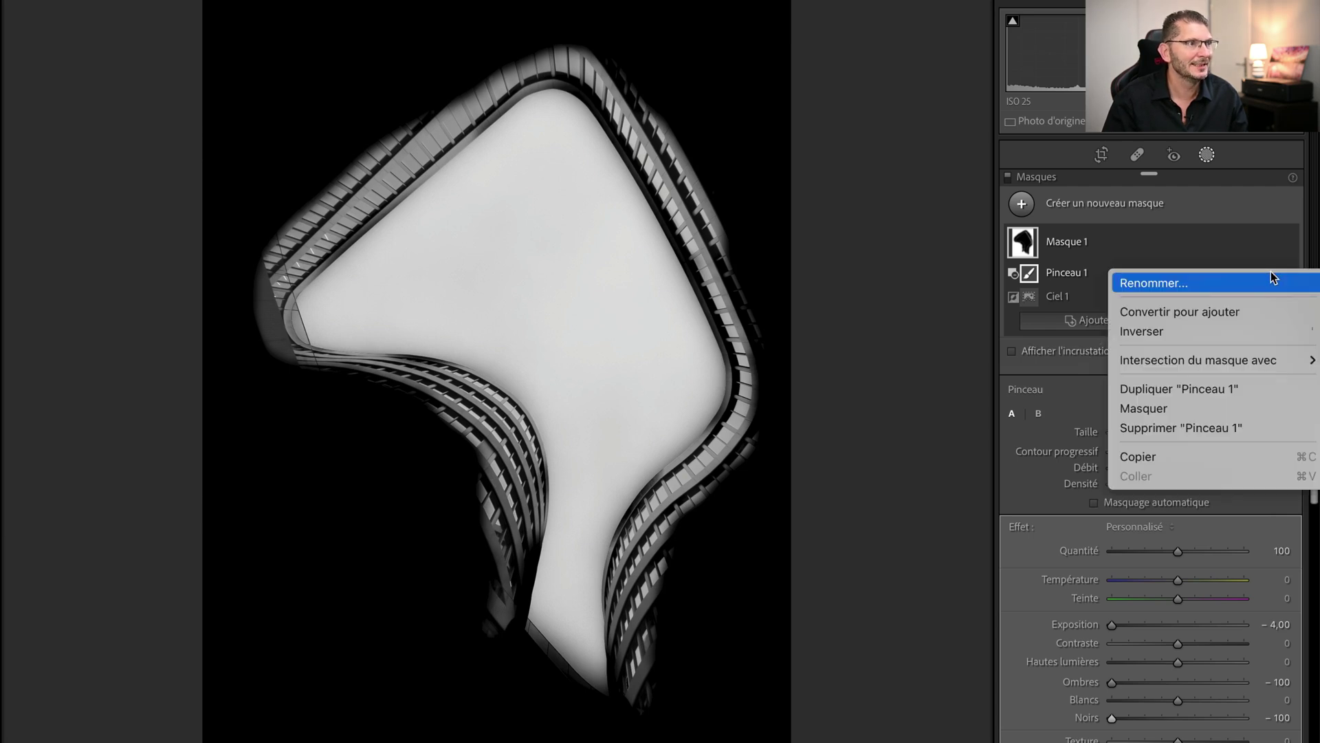
pyautogui.click(1188, 334)
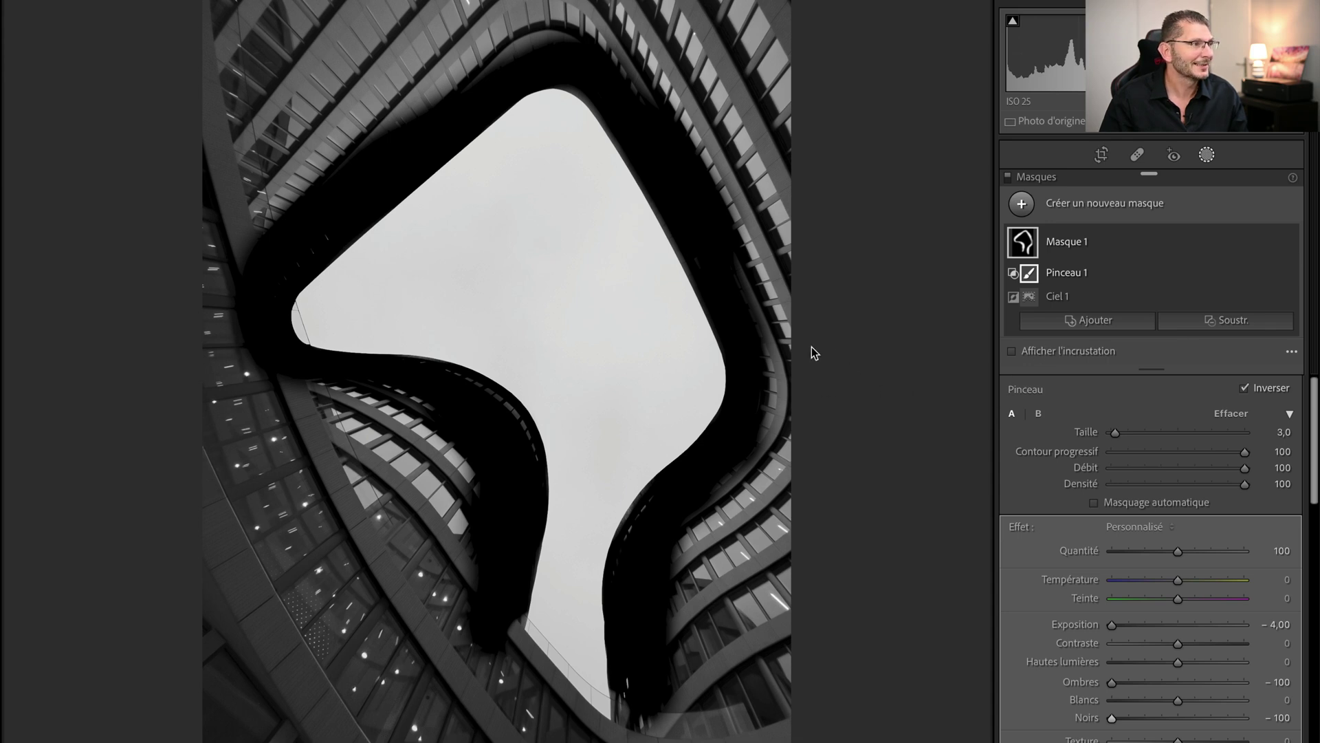
pyautogui.press('super+z')
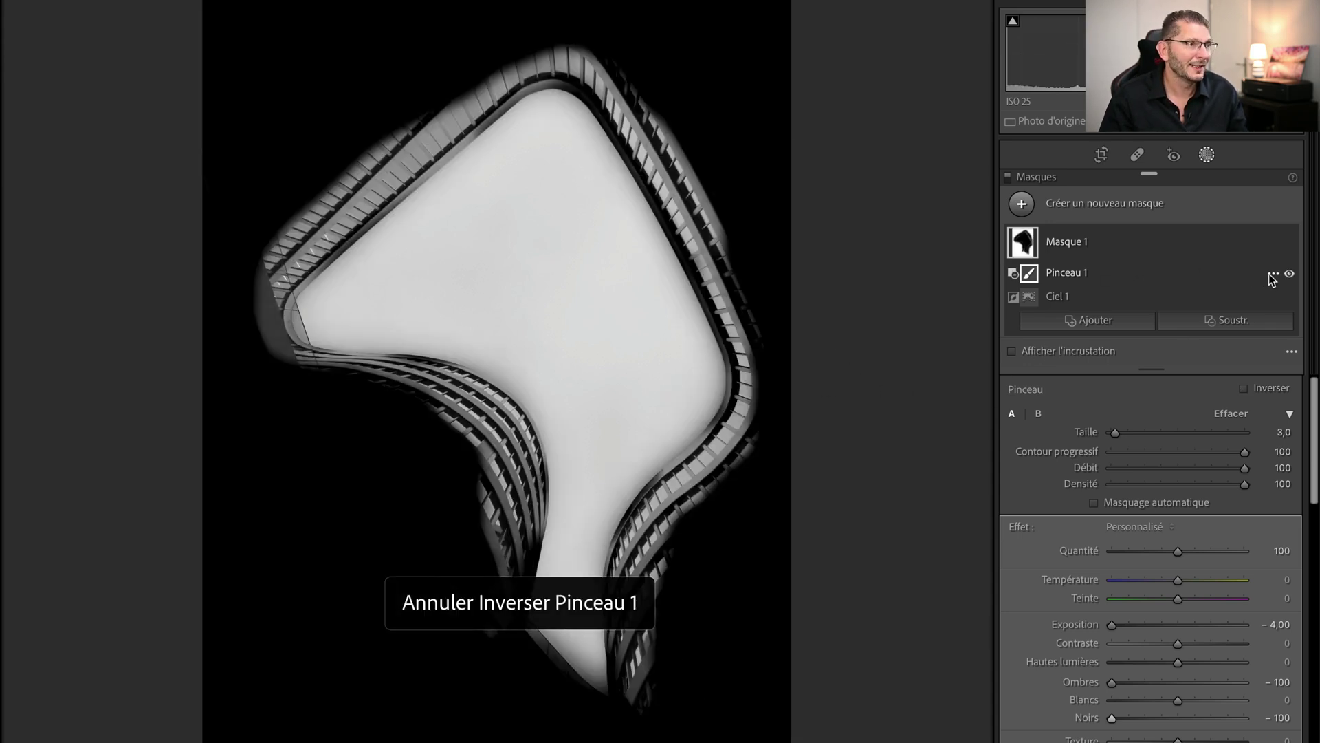
# Try converting the subtractive Pinceau 1 component to additive, and undo both the conversion and the Ciel 1 inversion.
pyautogui.click(1273, 274)
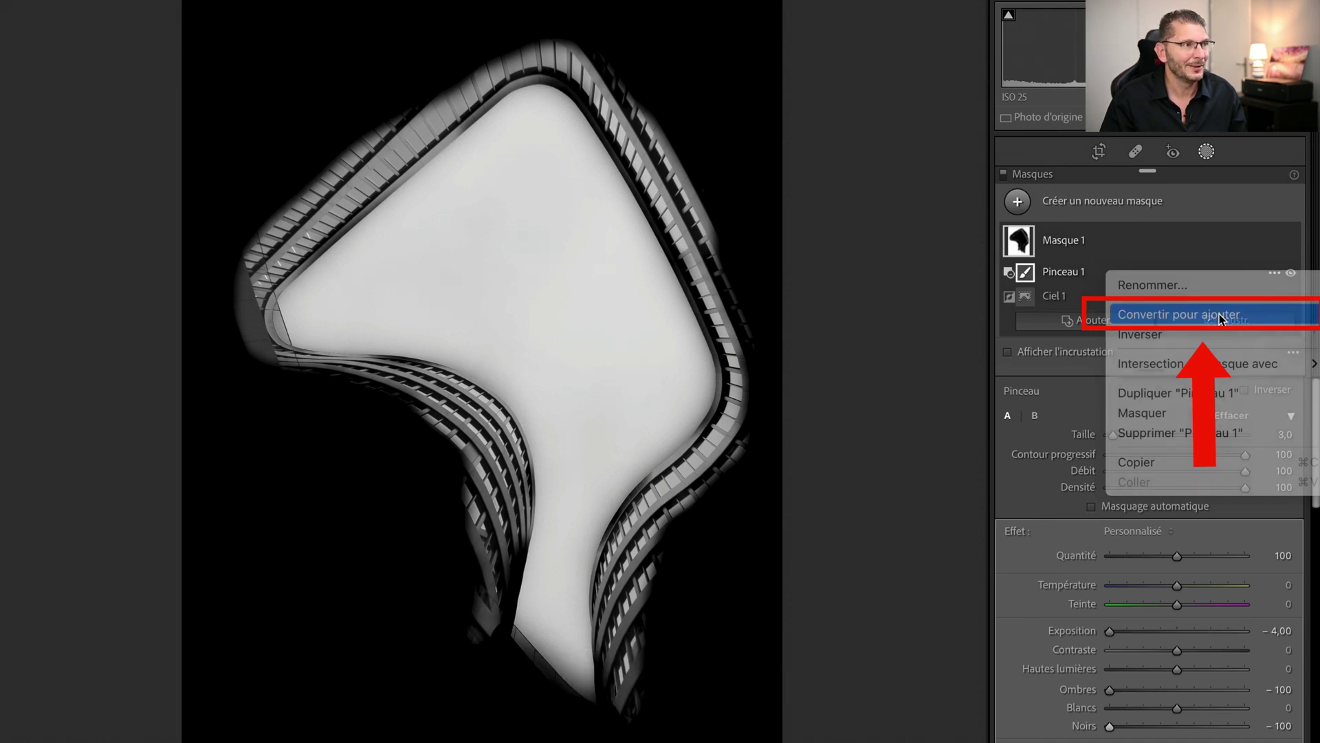
pyautogui.click(1219, 313)
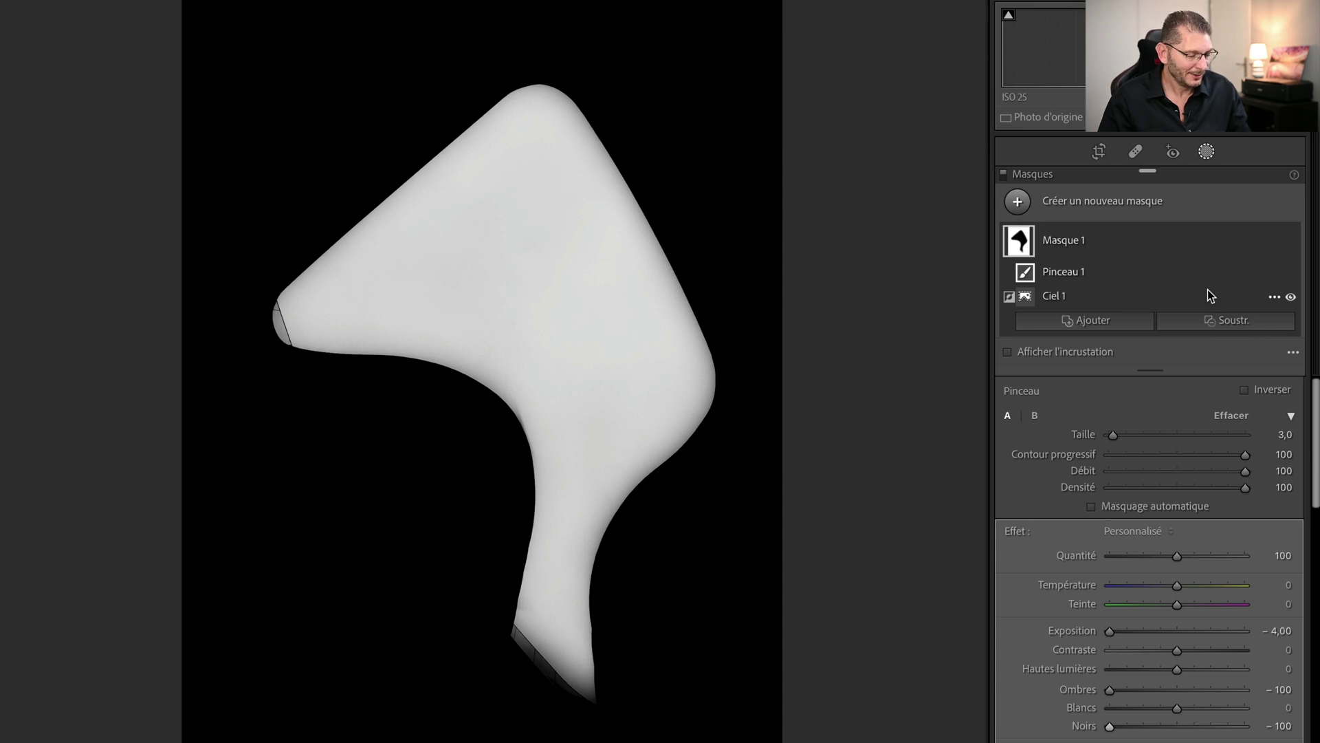
pyautogui.hotkey('ctrl', 'z')
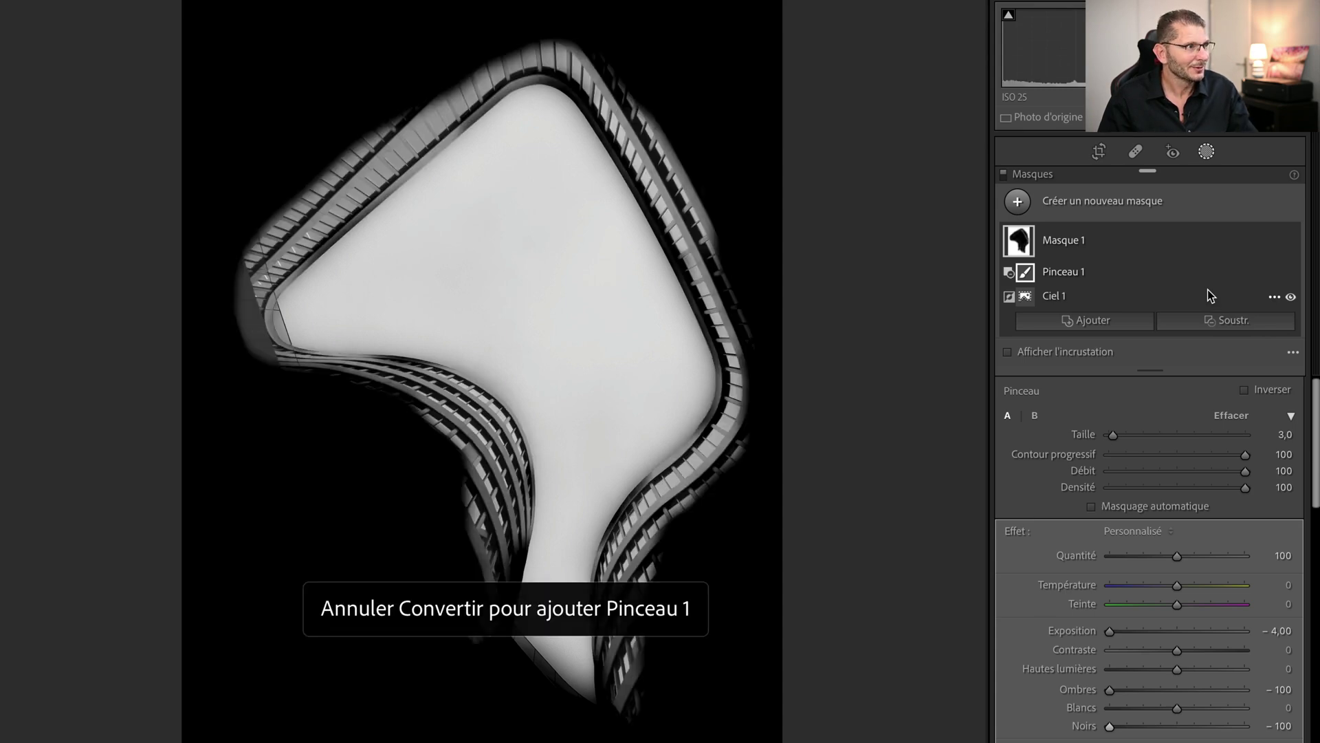
pyautogui.hotkey('ctrl', 'z')
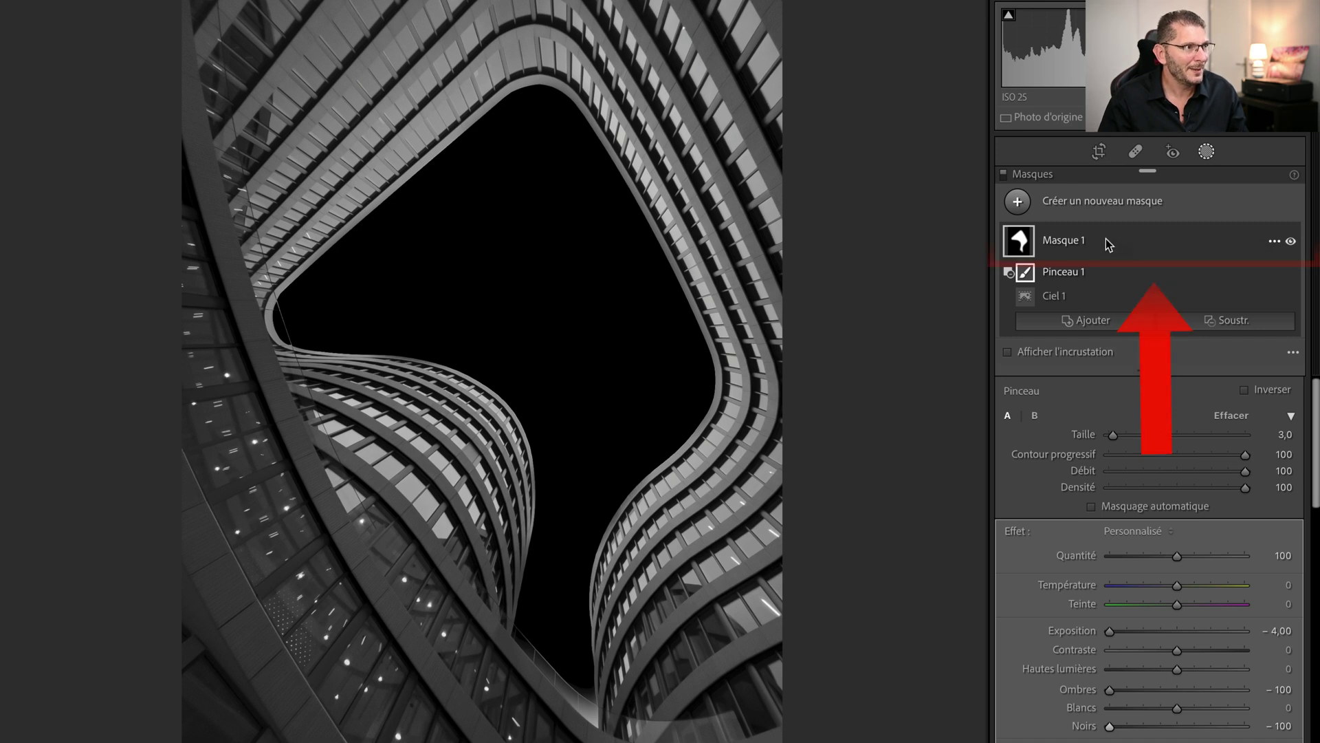
# Duplicate and invert Masque 1, and set the inverted mask's highlights to 39, whites to 24, blacks to −38 and clarity to 37.
pyautogui.click(1273, 242)
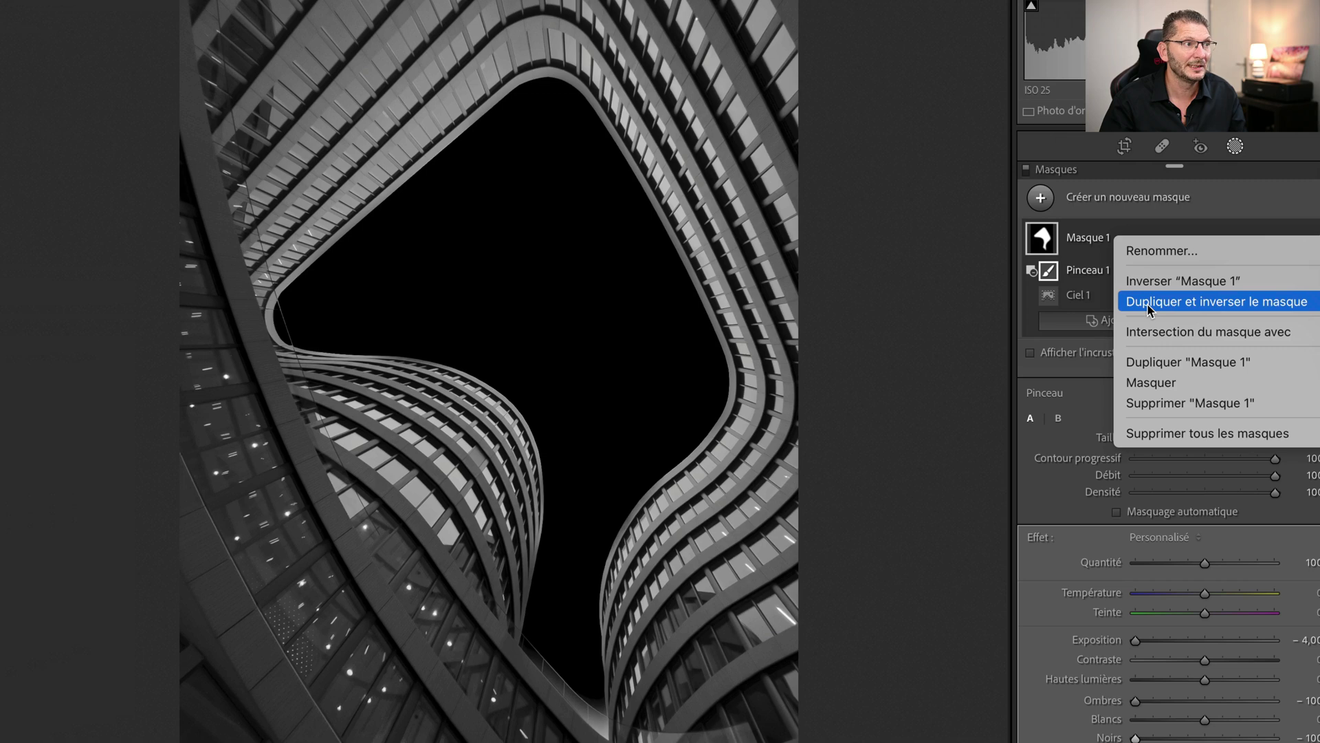
pyautogui.click(1148, 303)
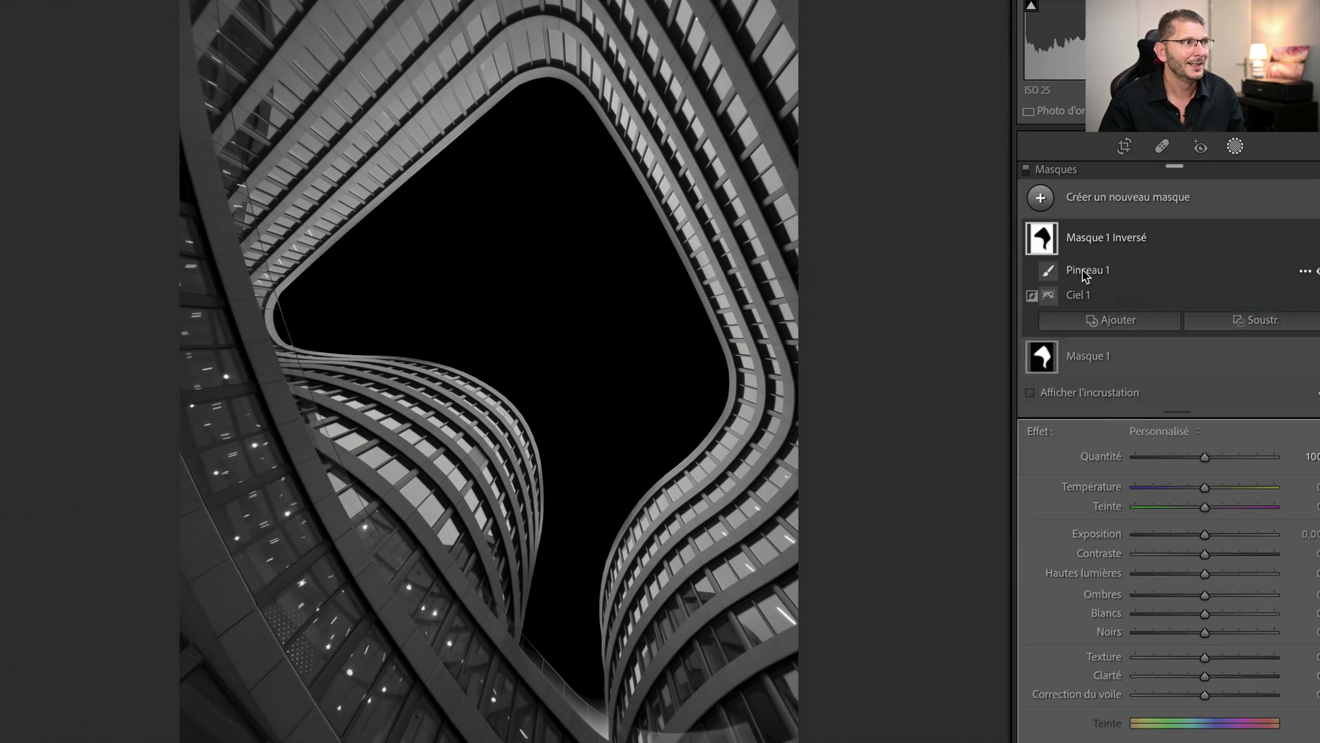
pyautogui.moveTo(1045, 238)
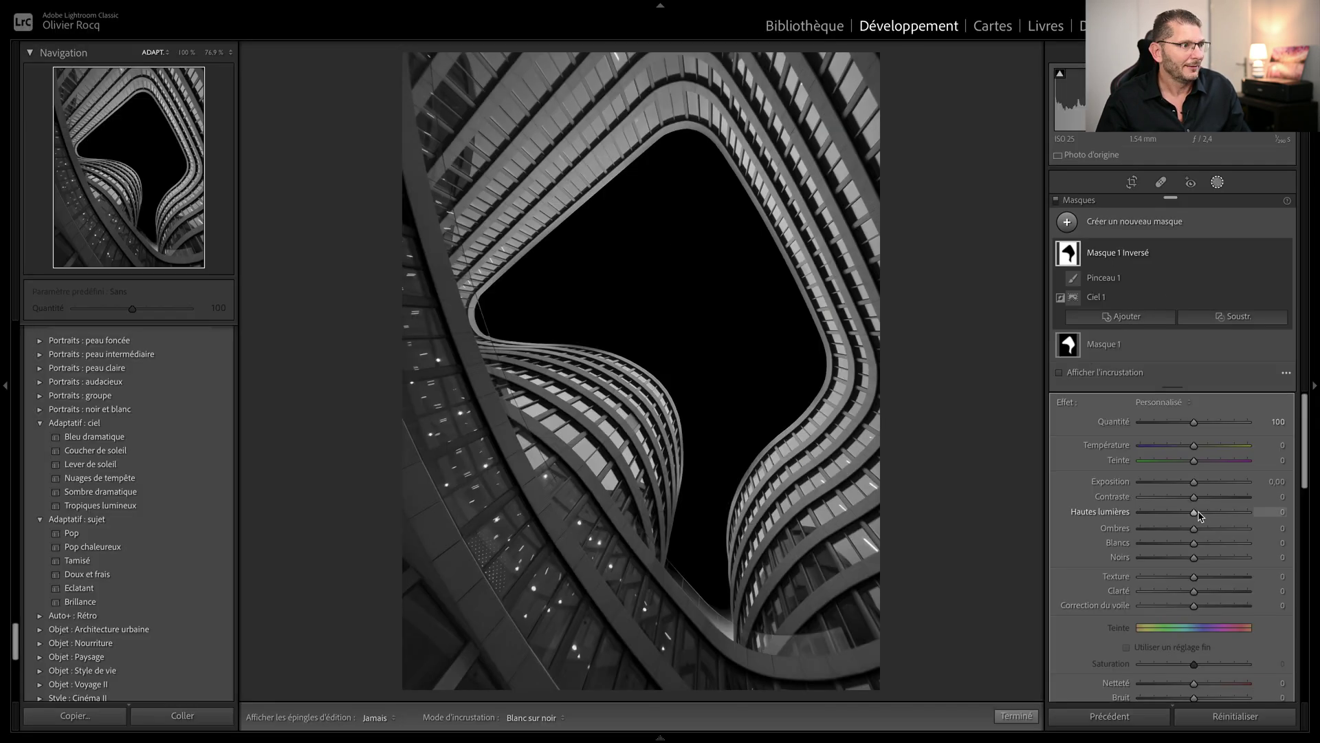
pyautogui.moveTo(1194, 591); pyautogui.dragTo(1215, 512)
pyautogui.click(1182, 560)
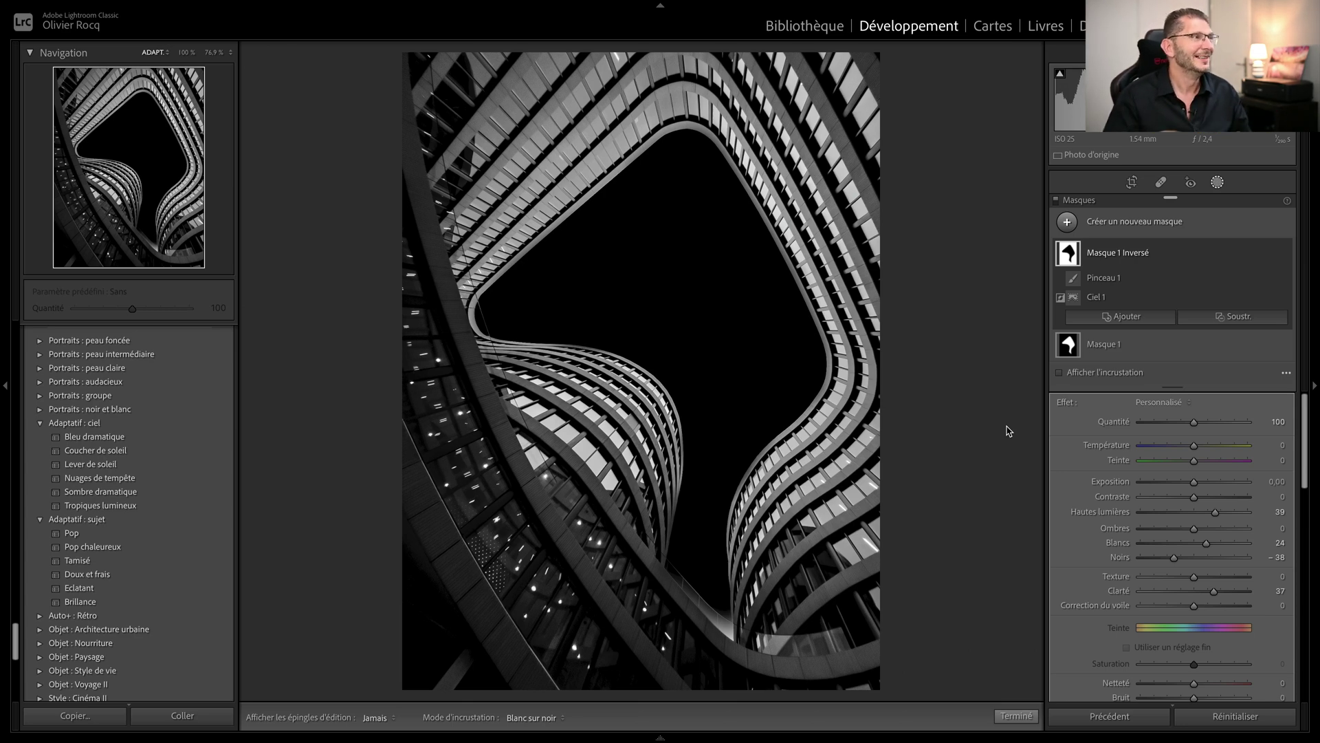
pyautogui.press('Escape')
# Open the sunset field photo for developing, try lowering its highlights, reset them and return to the photo grid.
pyautogui.press('g')
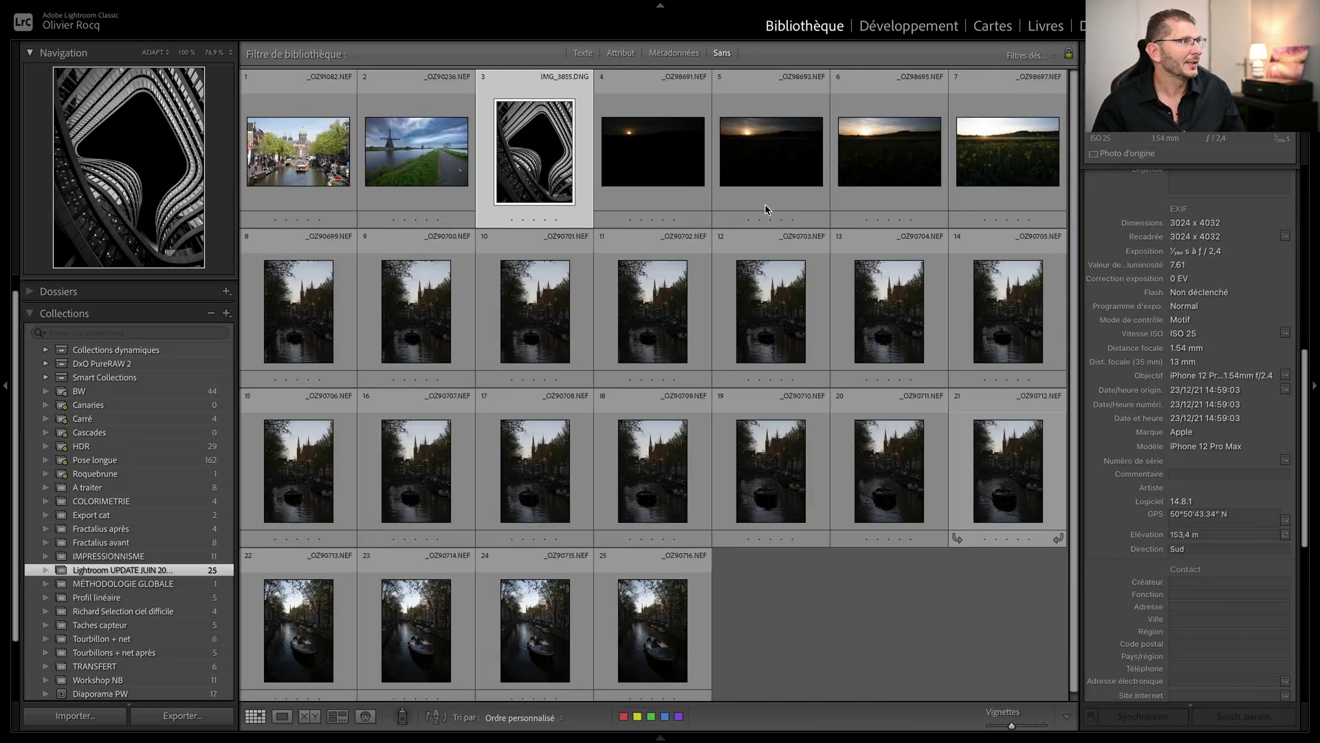
pyautogui.doubleClick(998, 169)
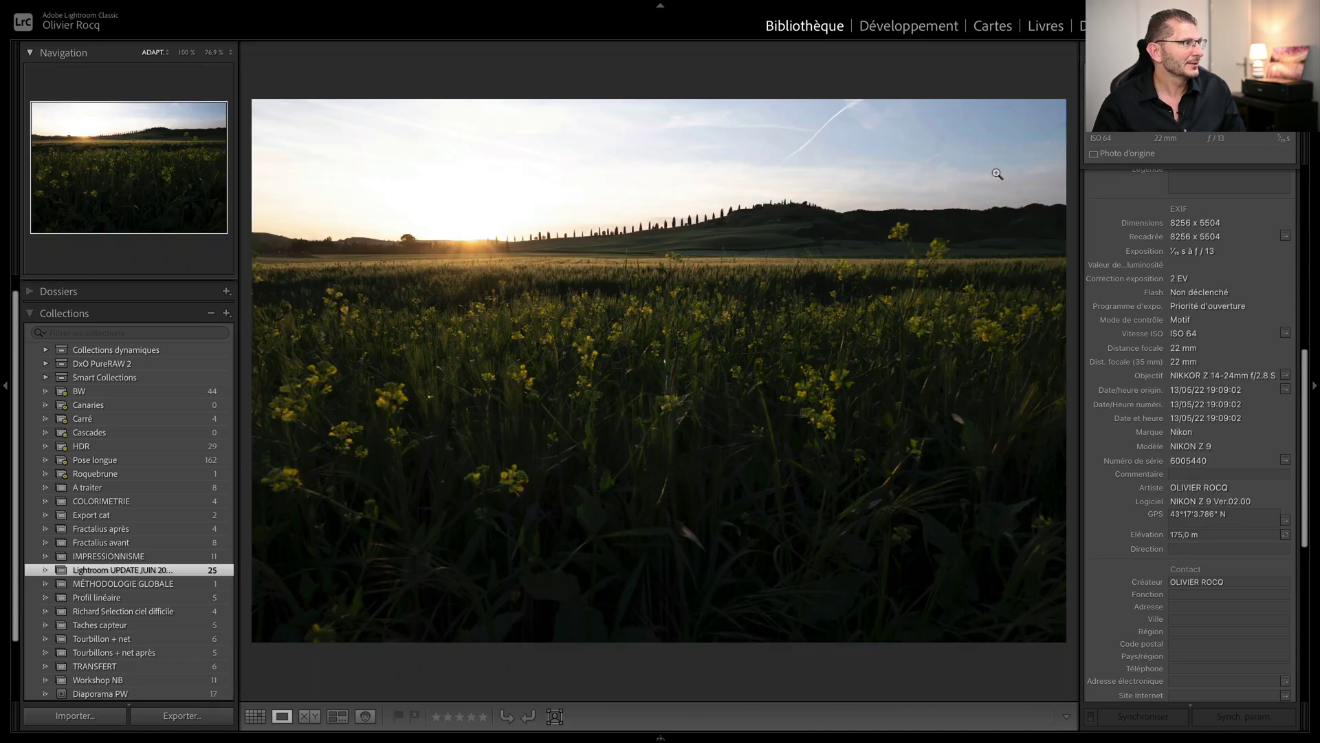
pyautogui.press('d')
pyautogui.moveTo(1201, 383); pyautogui.dragTo(1165, 383)
pyautogui.doubleClick(1101, 381)
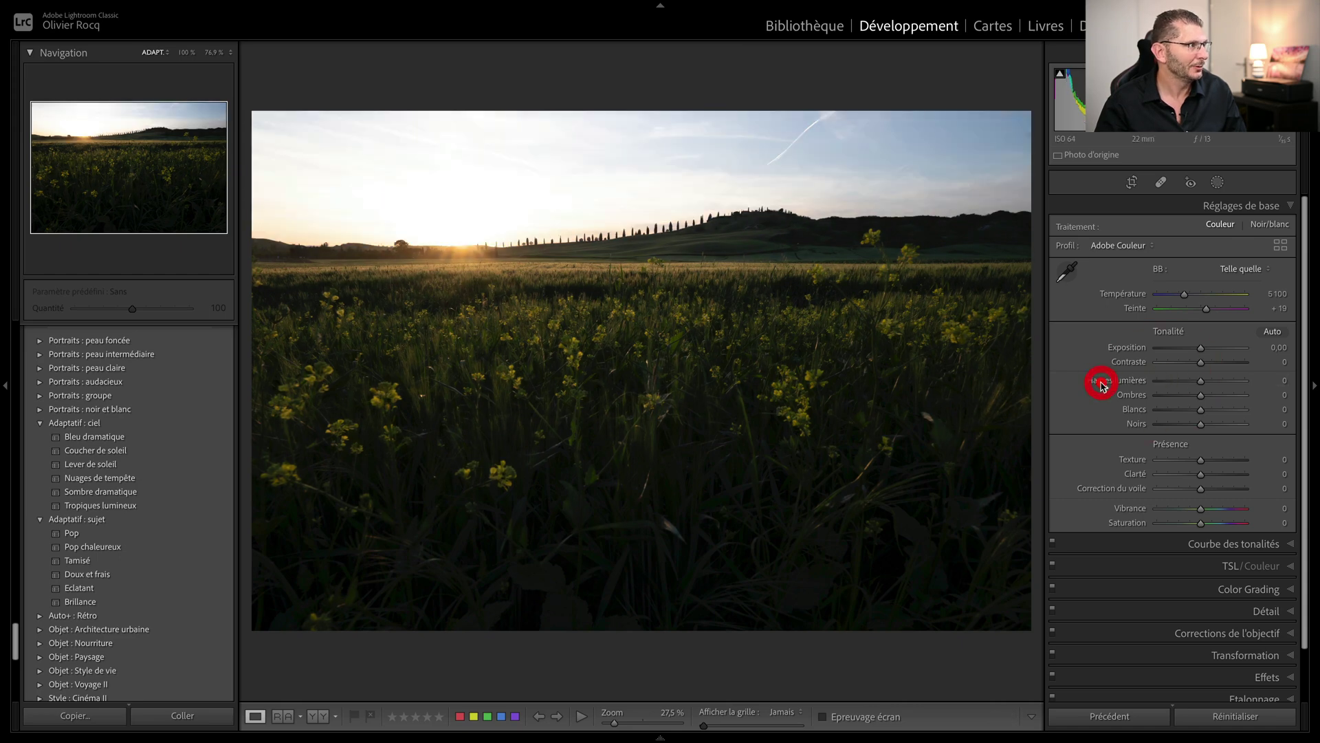
pyautogui.press('g')
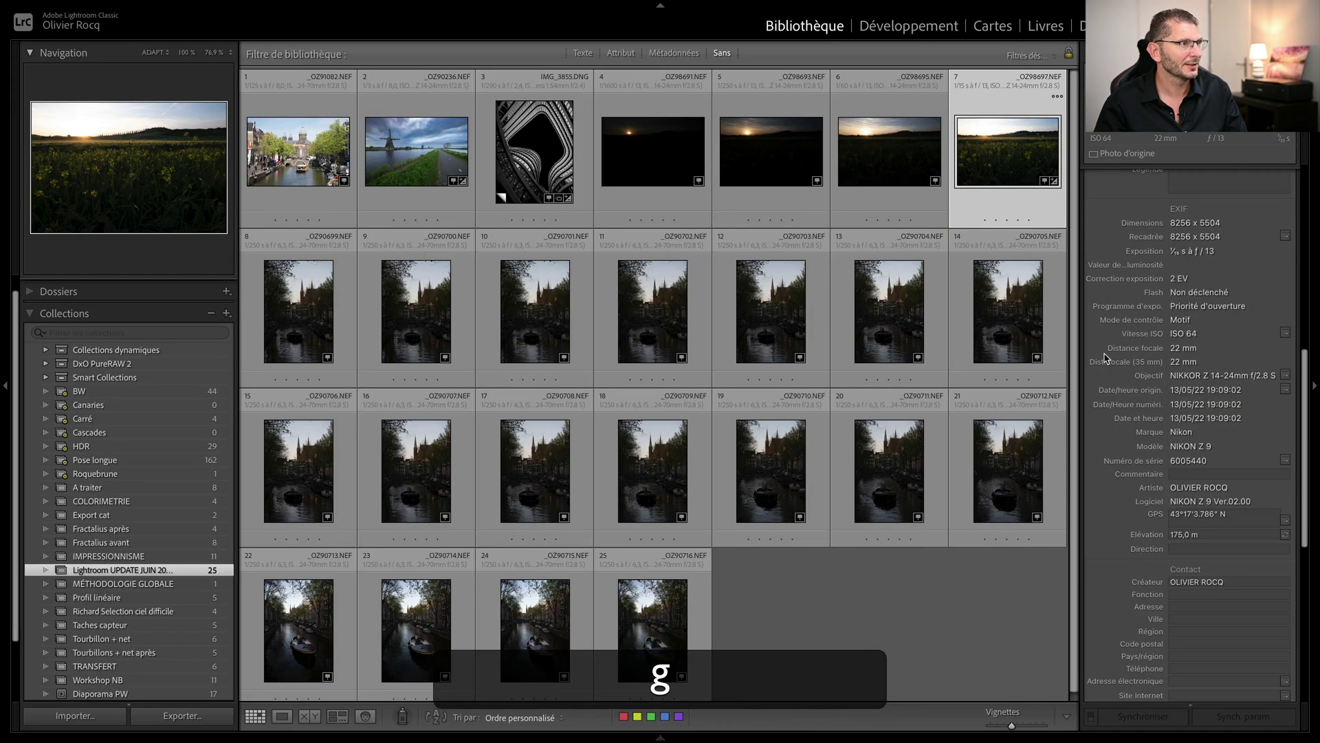
# Compare the exposure compensation of the bracketed sunset field photos one by one at large size, and return to the photo grid.
pyautogui.doubleClick(686, 166)
pyautogui.click(684, 168)
pyautogui.click(647, 266)
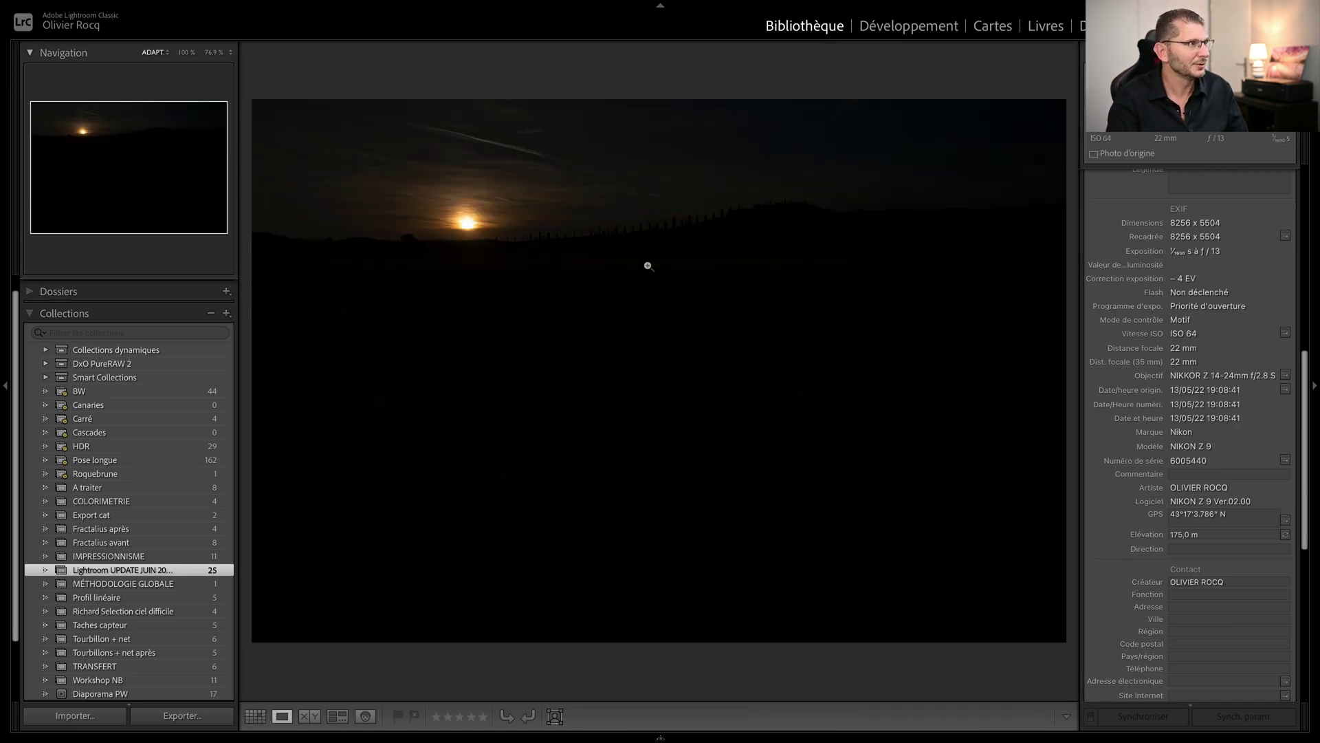
pyautogui.scroll(5, 1188, 292)
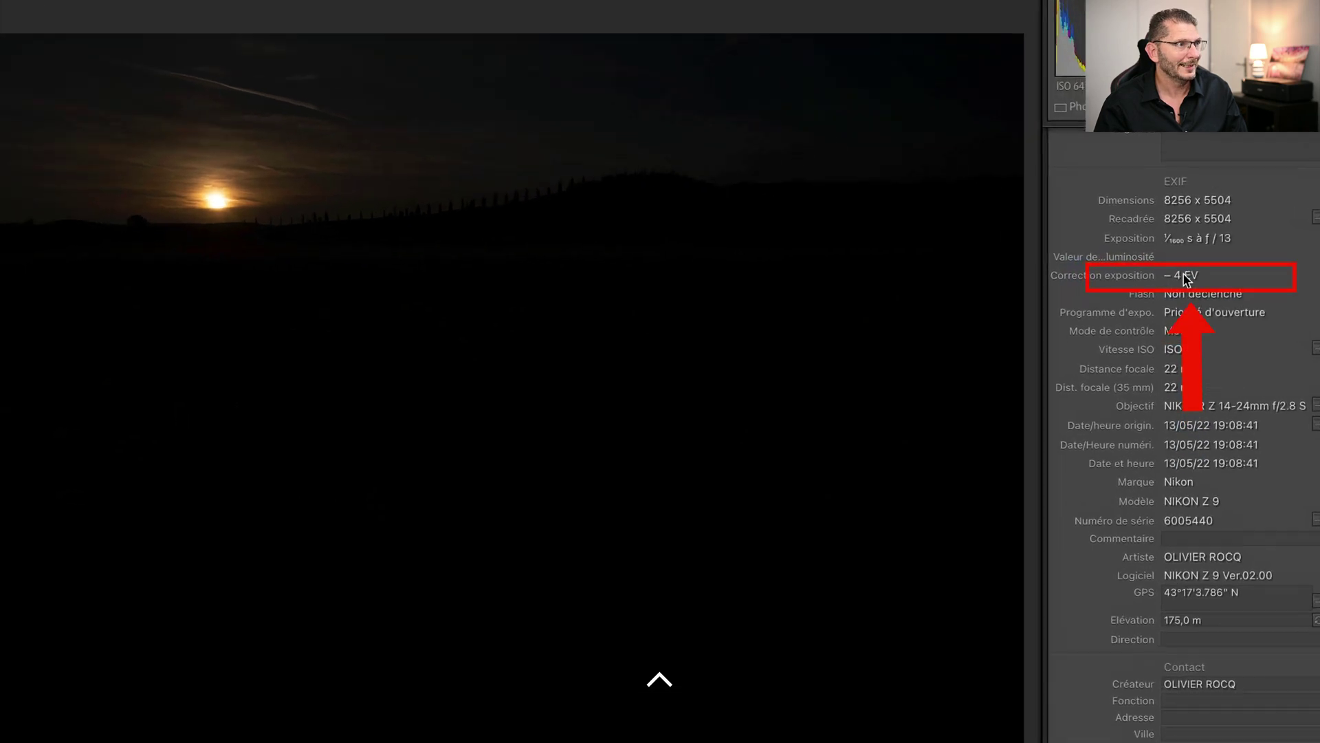
pyautogui.scroll(-5, 1180, 280)
pyautogui.press('Right')
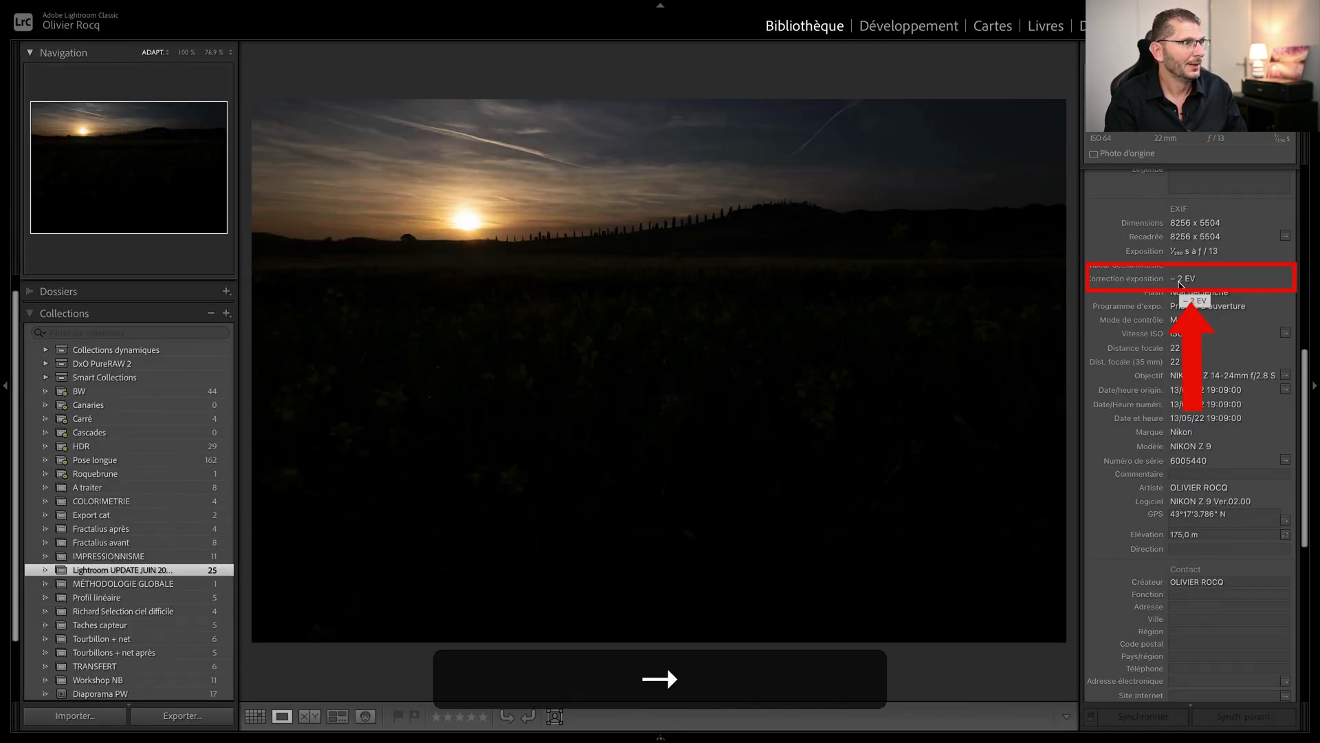
pyautogui.press('Right')
pyautogui.press('Right')
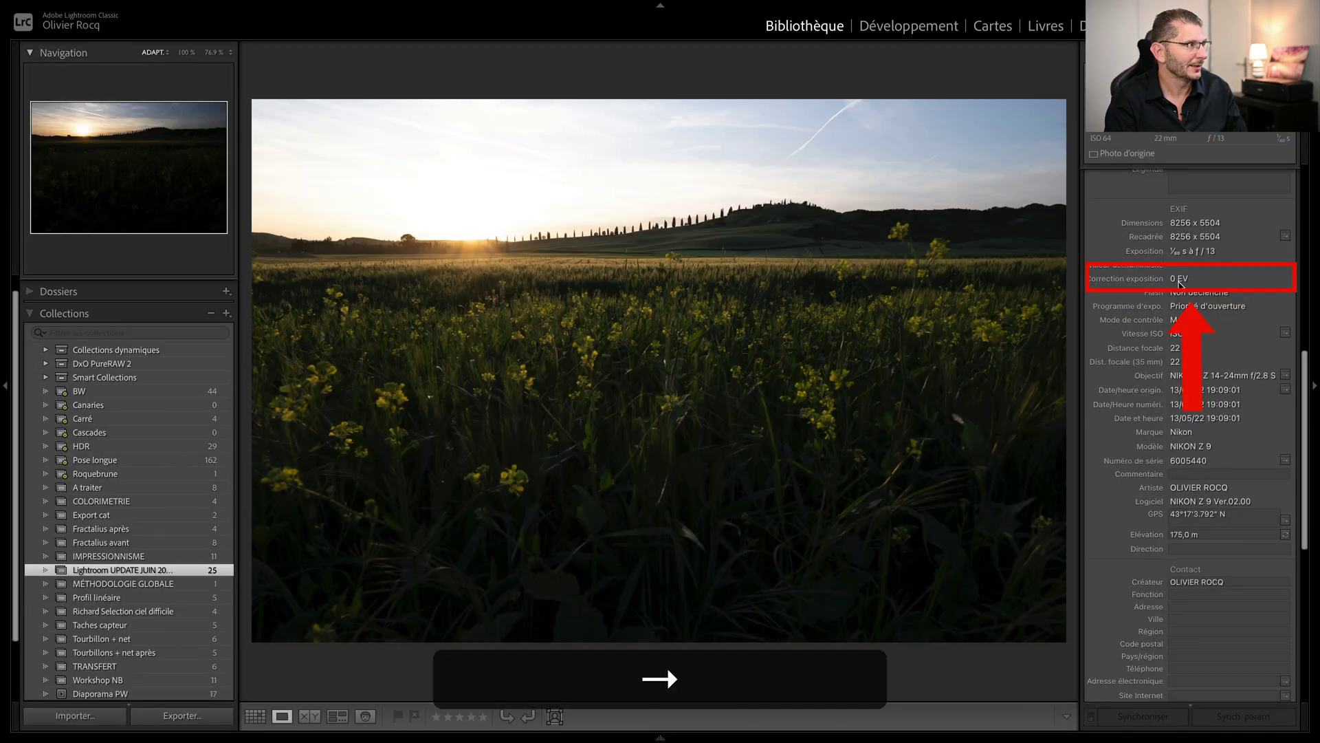
pyautogui.press('g')
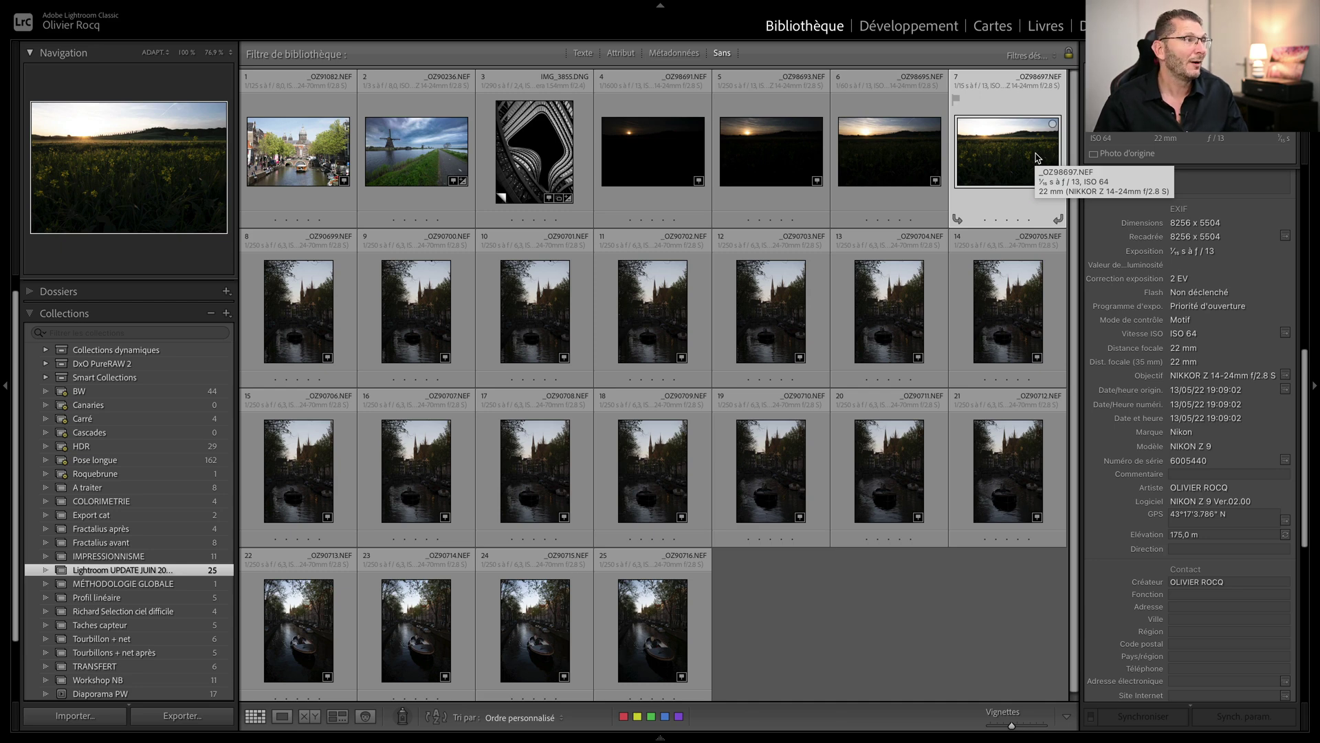
# Merge sunset photos 4, 5 and 7 into an HDR with high deghosting, its overlay shown and stacking enabled.
pyautogui.click(1013, 157)
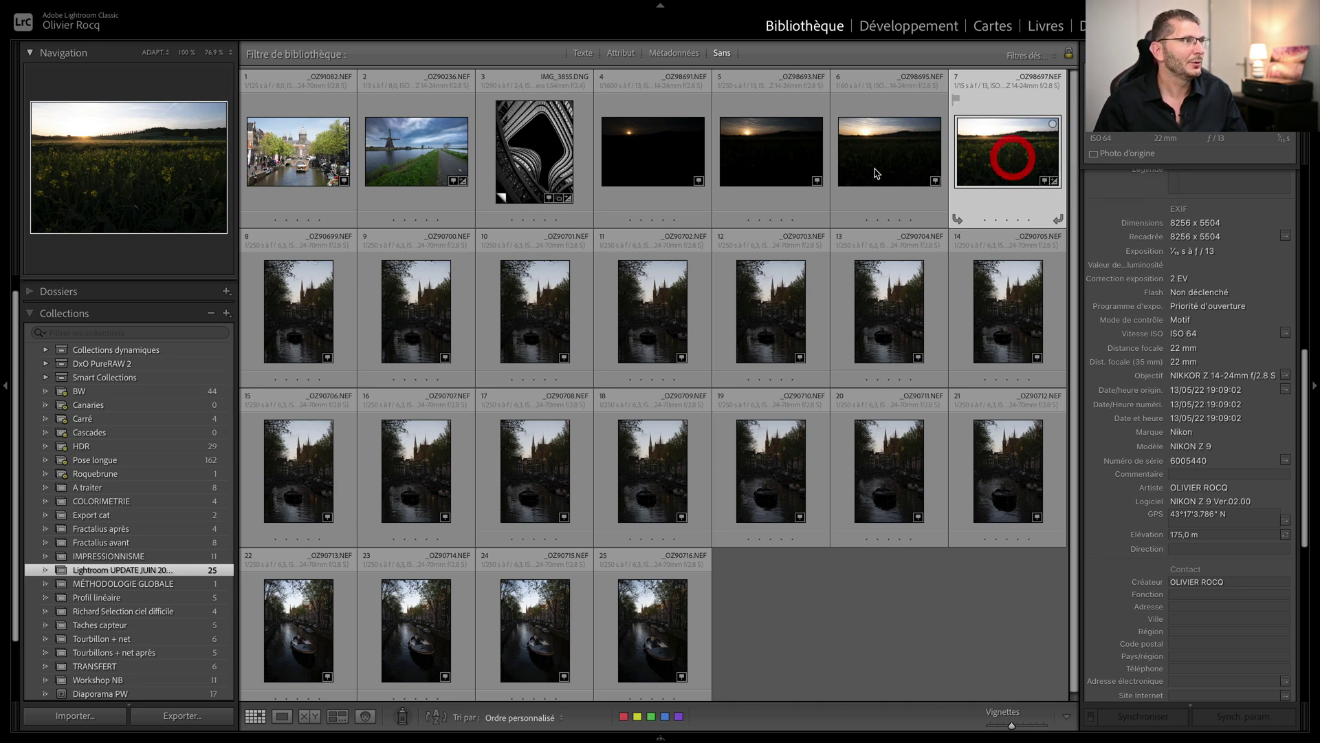
pyautogui.keyDown('super'); pyautogui.click(797, 165); pyautogui.keyUp('super')
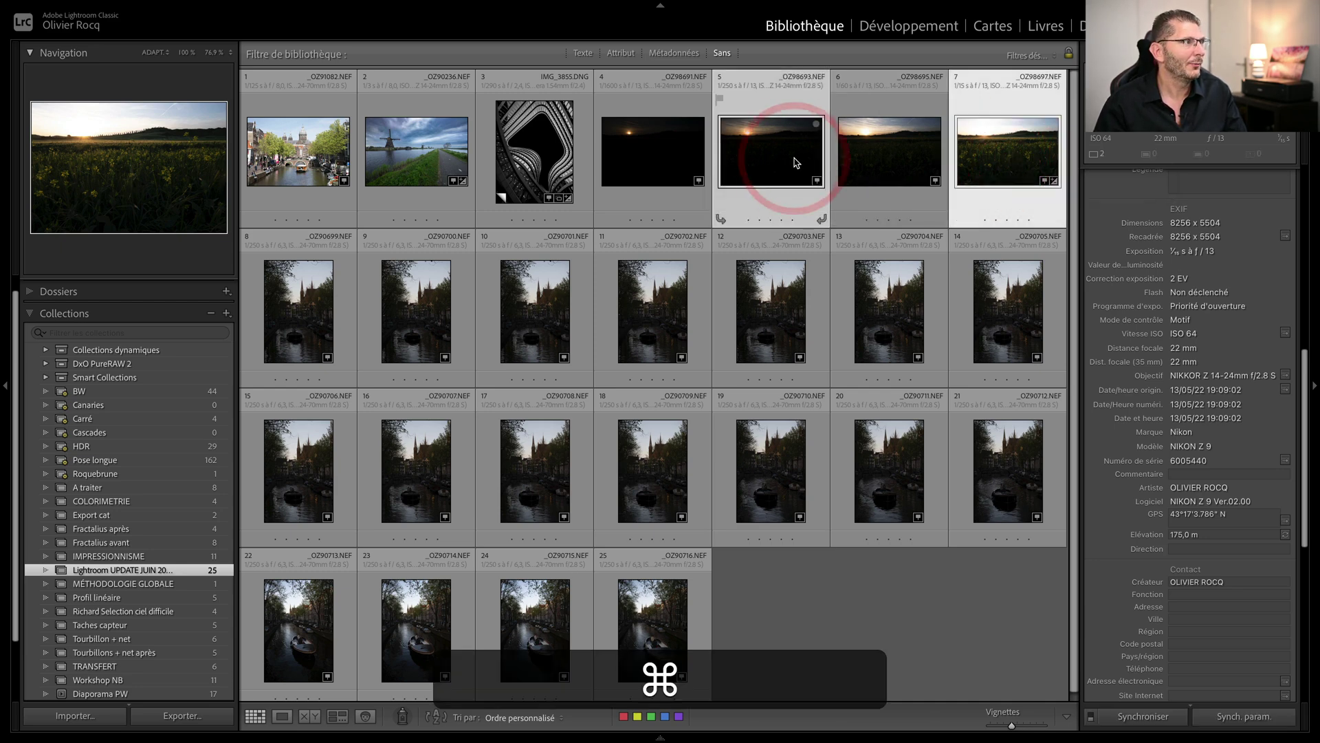
pyautogui.keyDown('super'); pyautogui.click(684, 159); pyautogui.keyUp('super')
pyautogui.rightClick(767, 155)
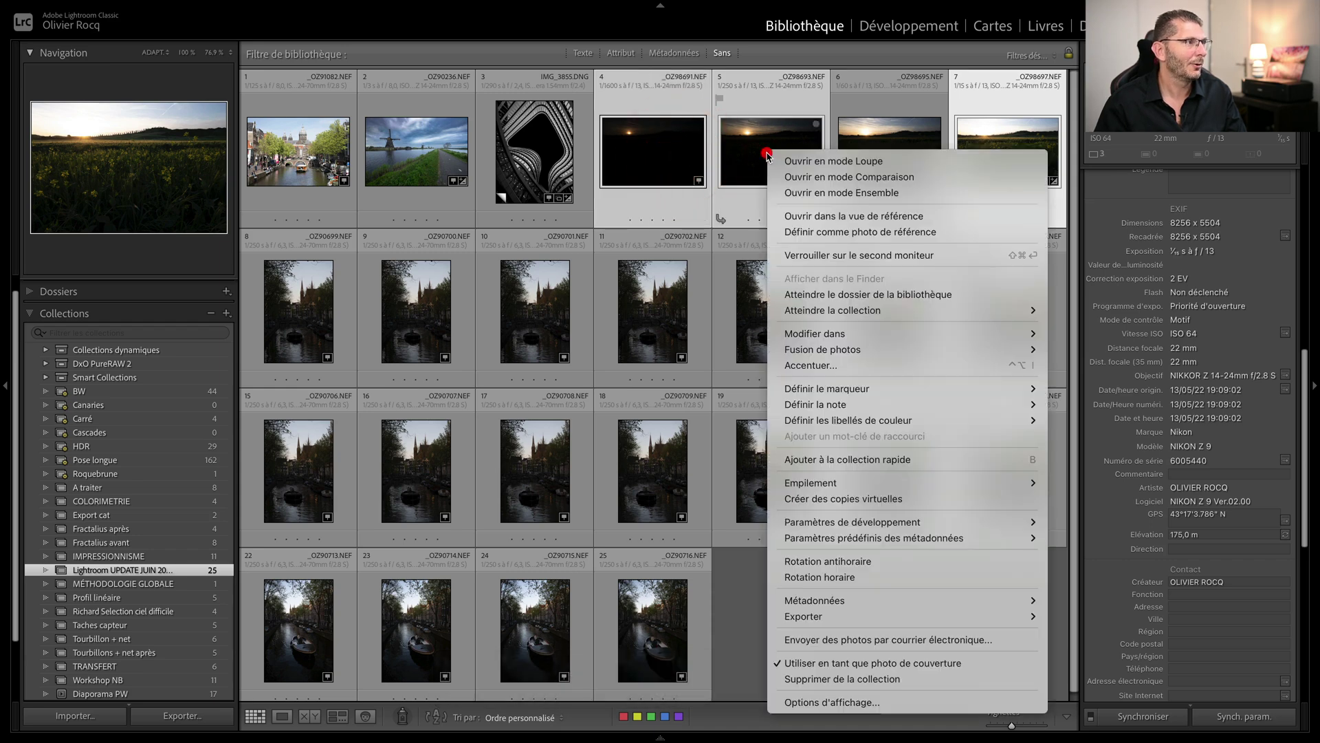
pyautogui.click(1059, 349)
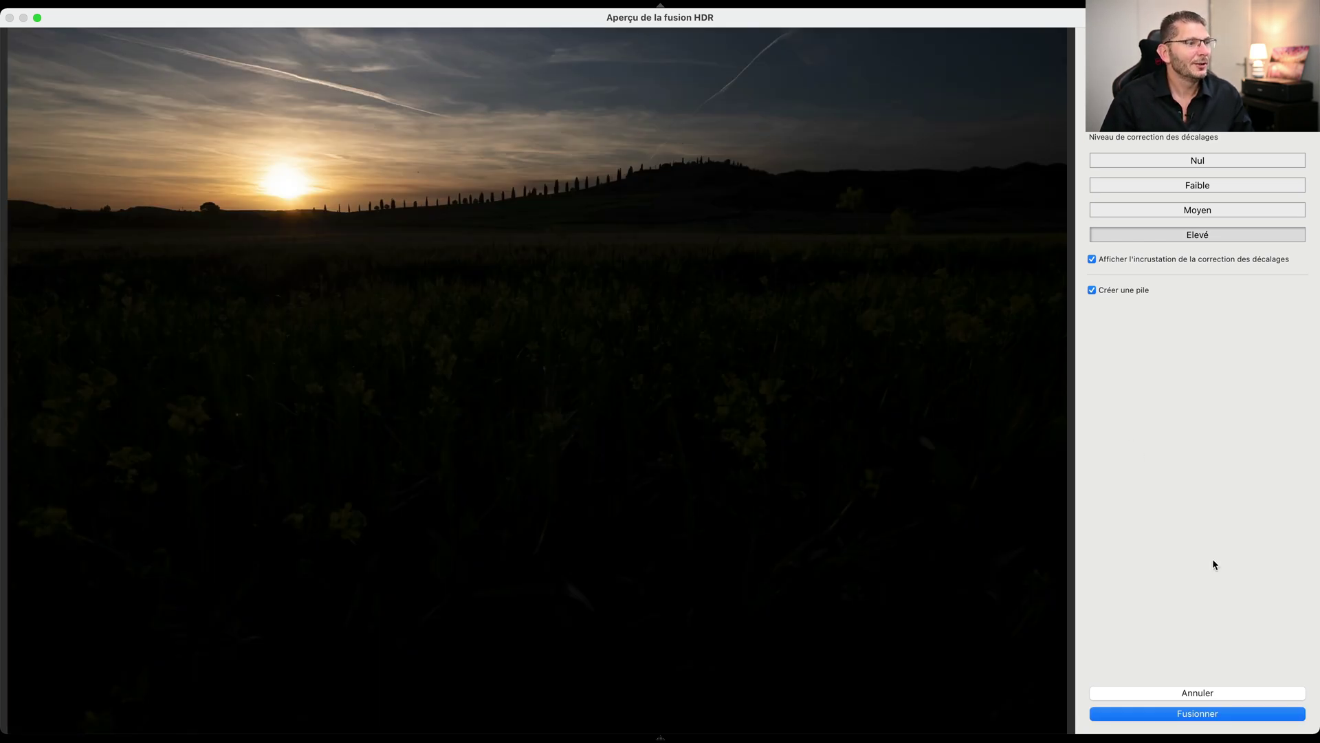
pyautogui.click(1202, 715)
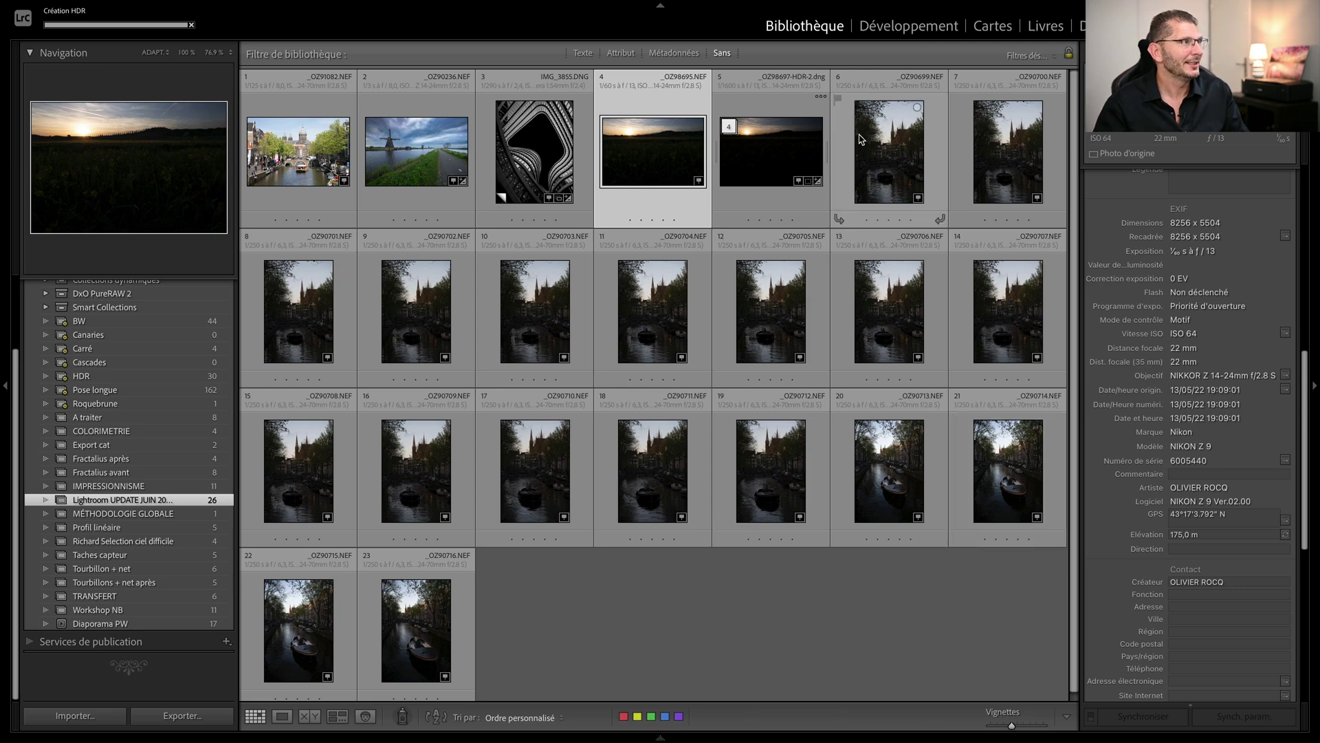
# Open _OZ98697-HDR-2.dng for developing, create a sky selection mask and check its overlay.
pyautogui.click(756, 140)
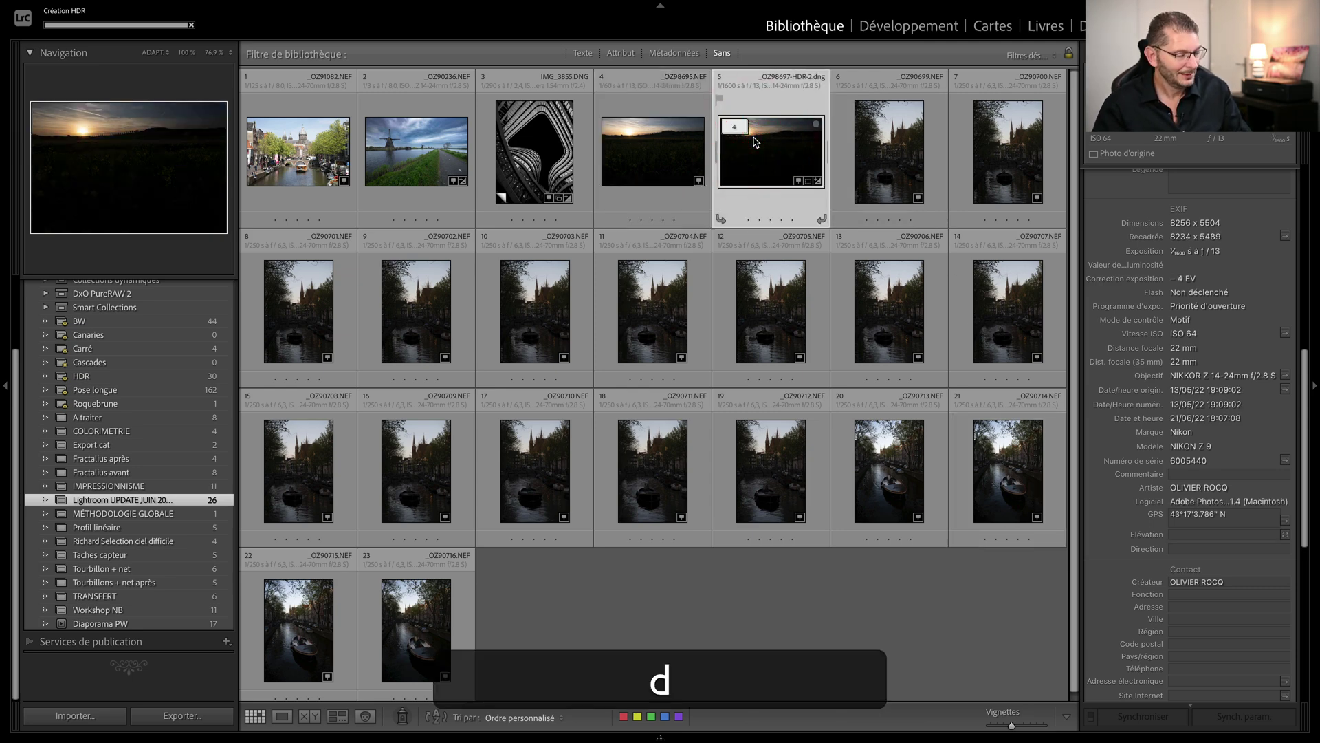
pyautogui.press('d')
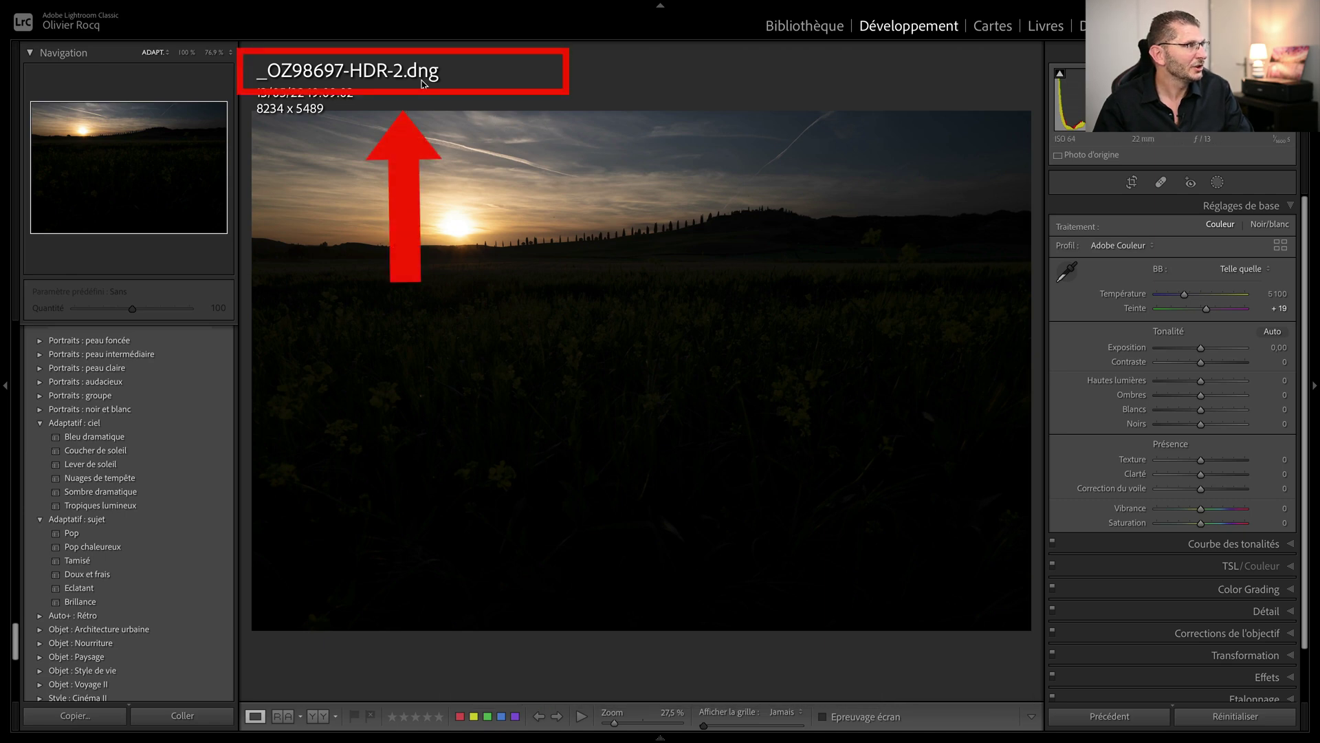
pyautogui.click(1217, 183)
pyautogui.click(1127, 247)
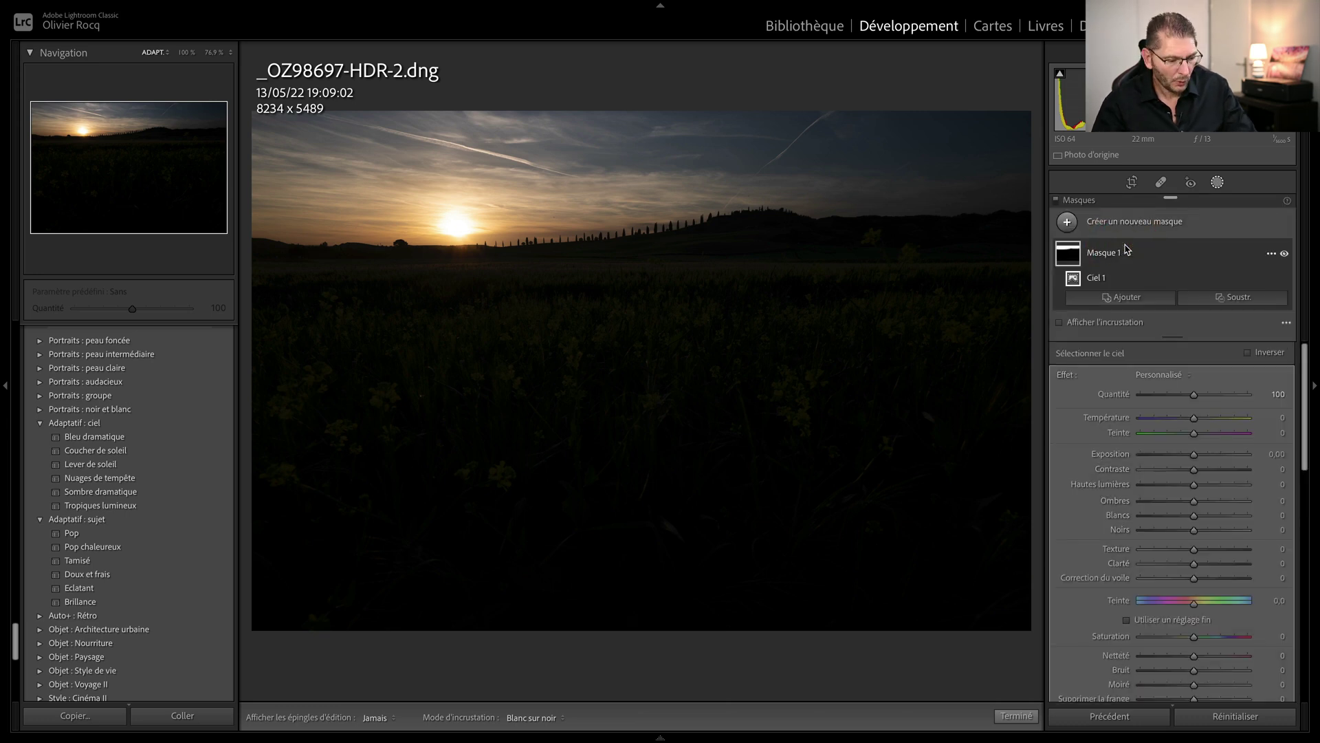
pyautogui.press('o')
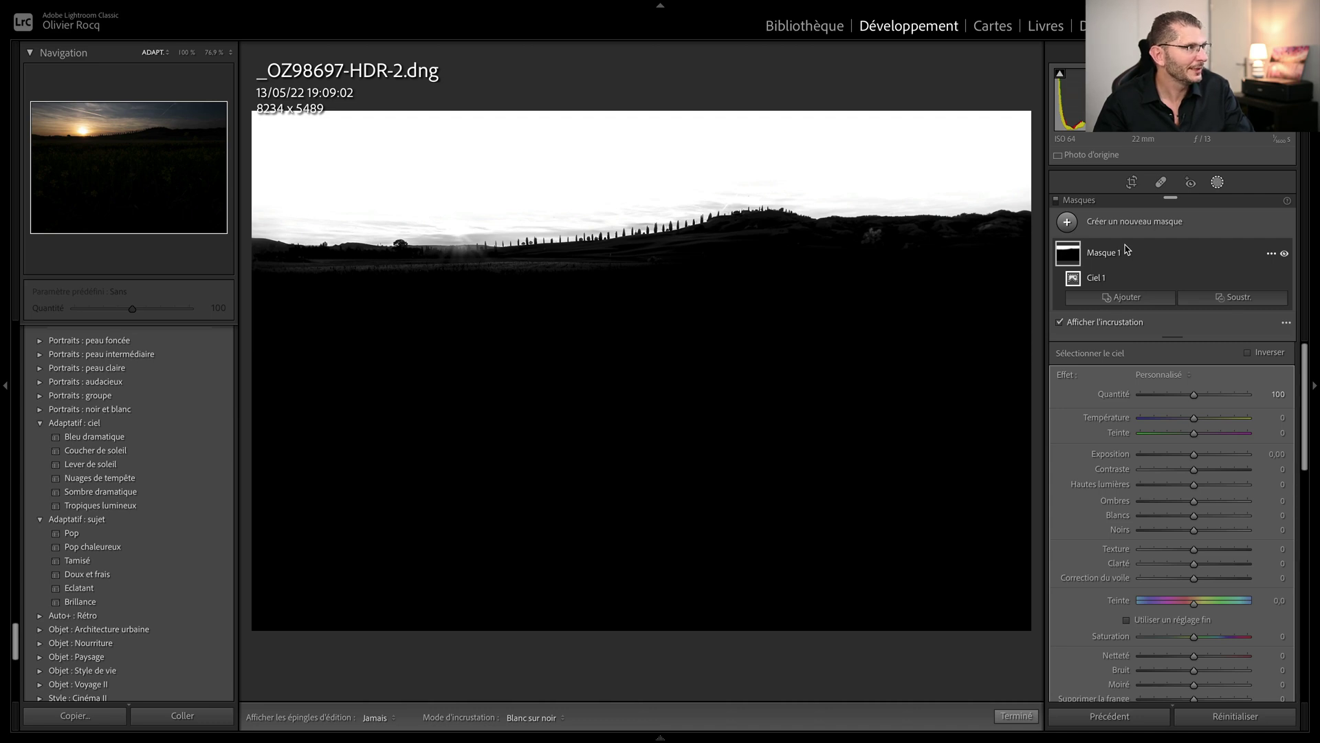
pyautogui.press('o')
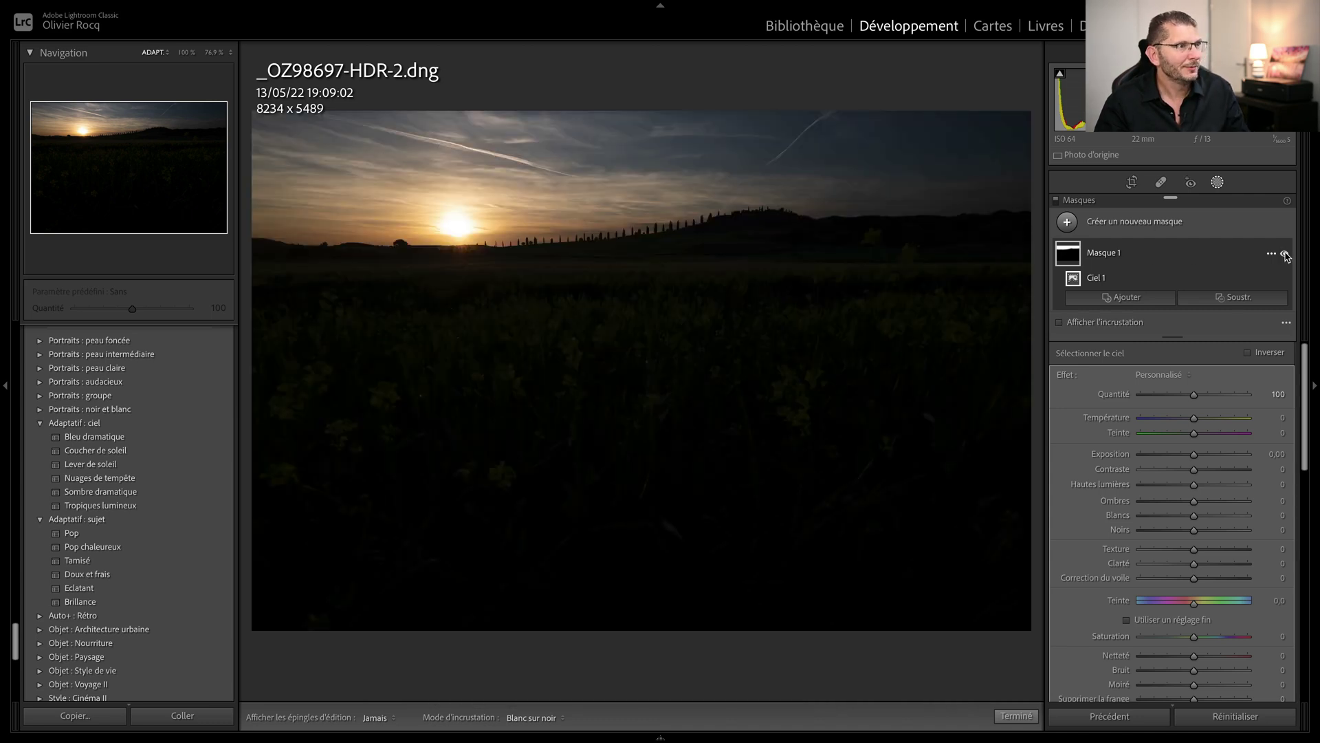
# Duplicate and invert Masque 1, and rename the original mask Ciel and the inverted one avant-plan.
pyautogui.click(1271, 253)
pyautogui.click(1241, 300)
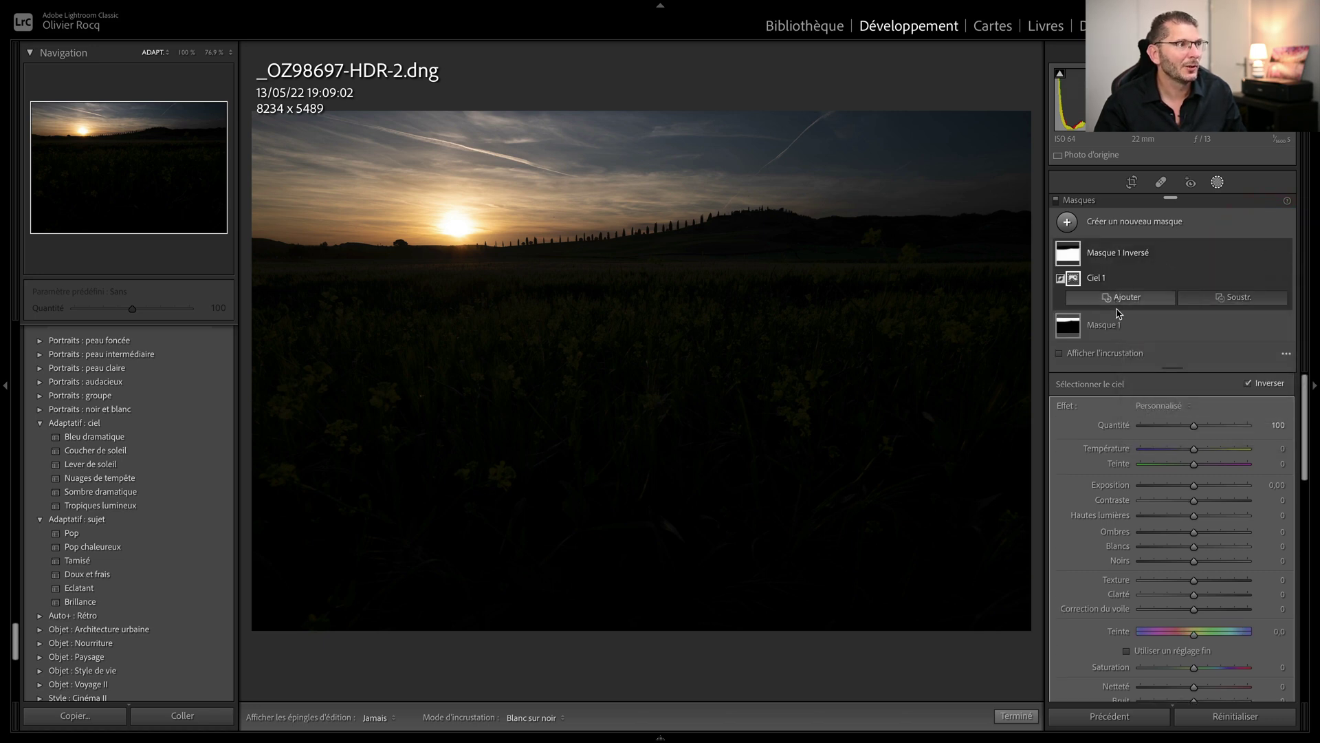
pyautogui.doubleClick(1104, 324)
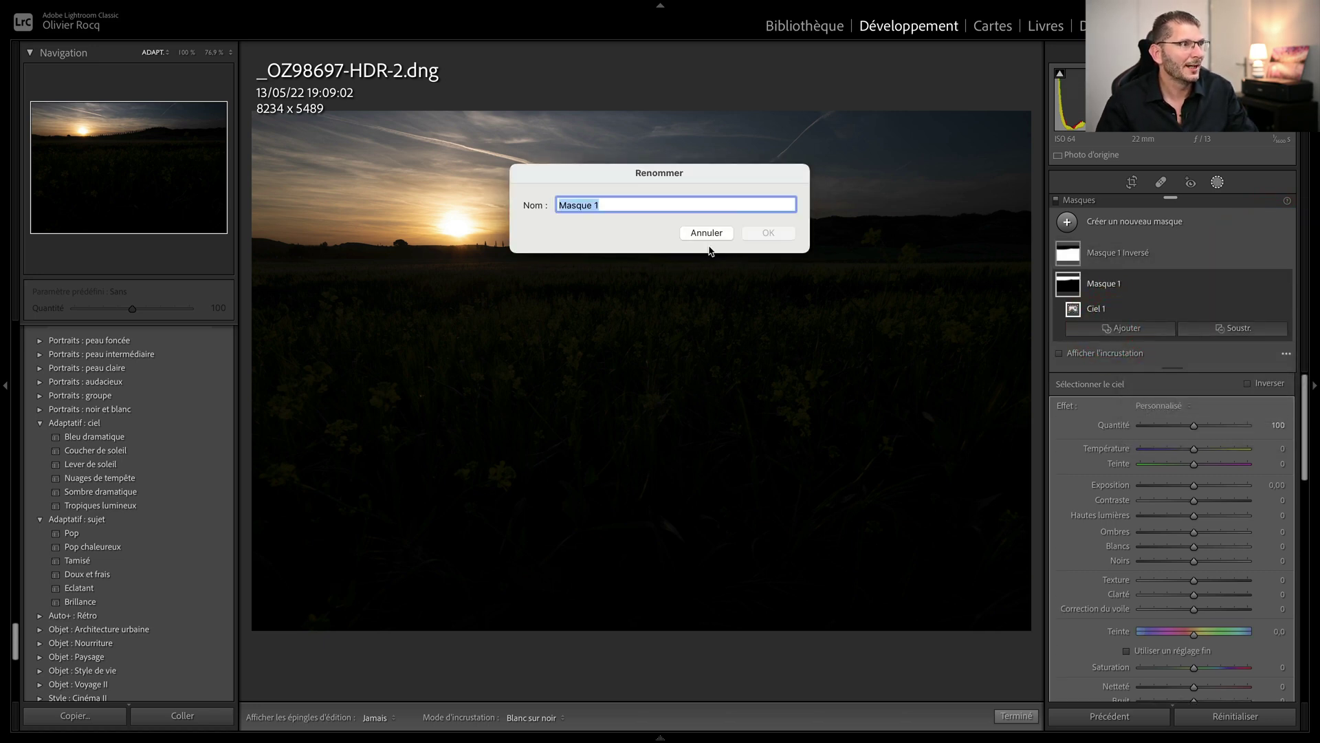
pyautogui.write('Ciel')
pyautogui.press('Return')
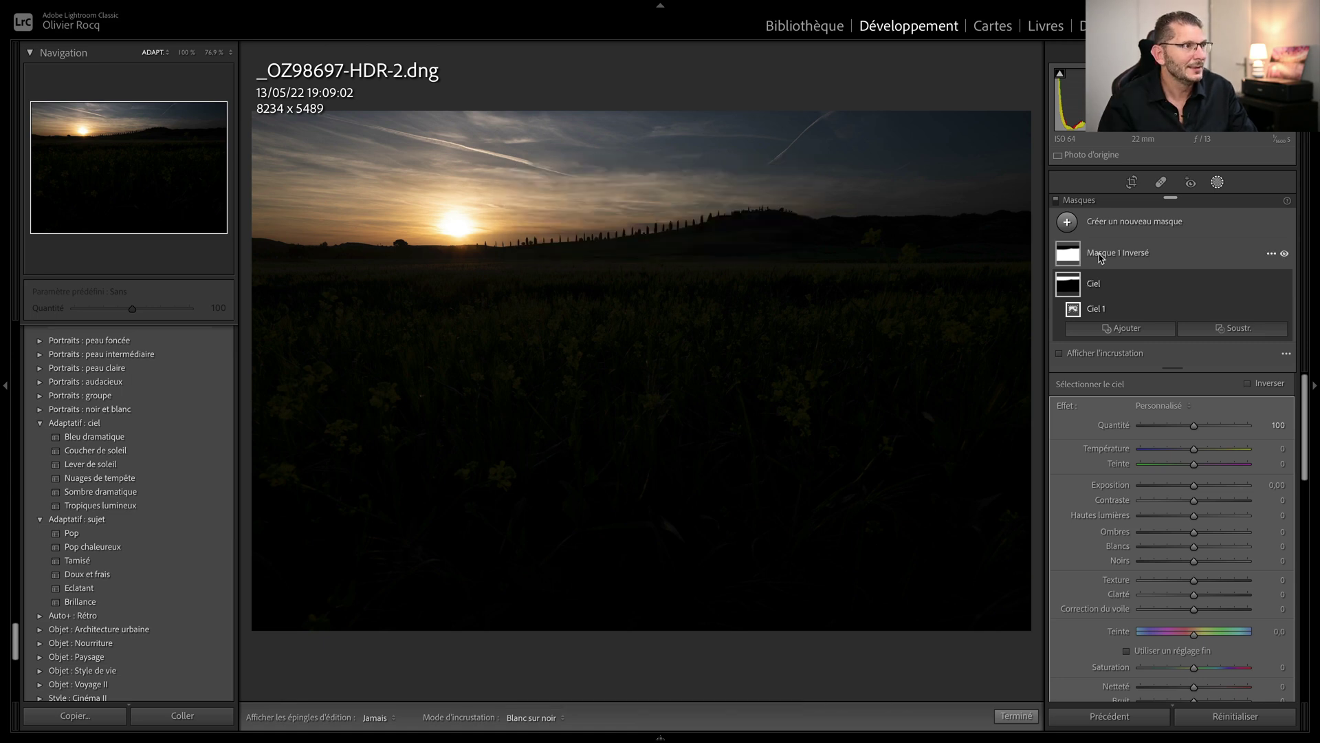
pyautogui.doubleClick(1101, 255)
pyautogui.write('avant-plan')
pyautogui.press('Return')
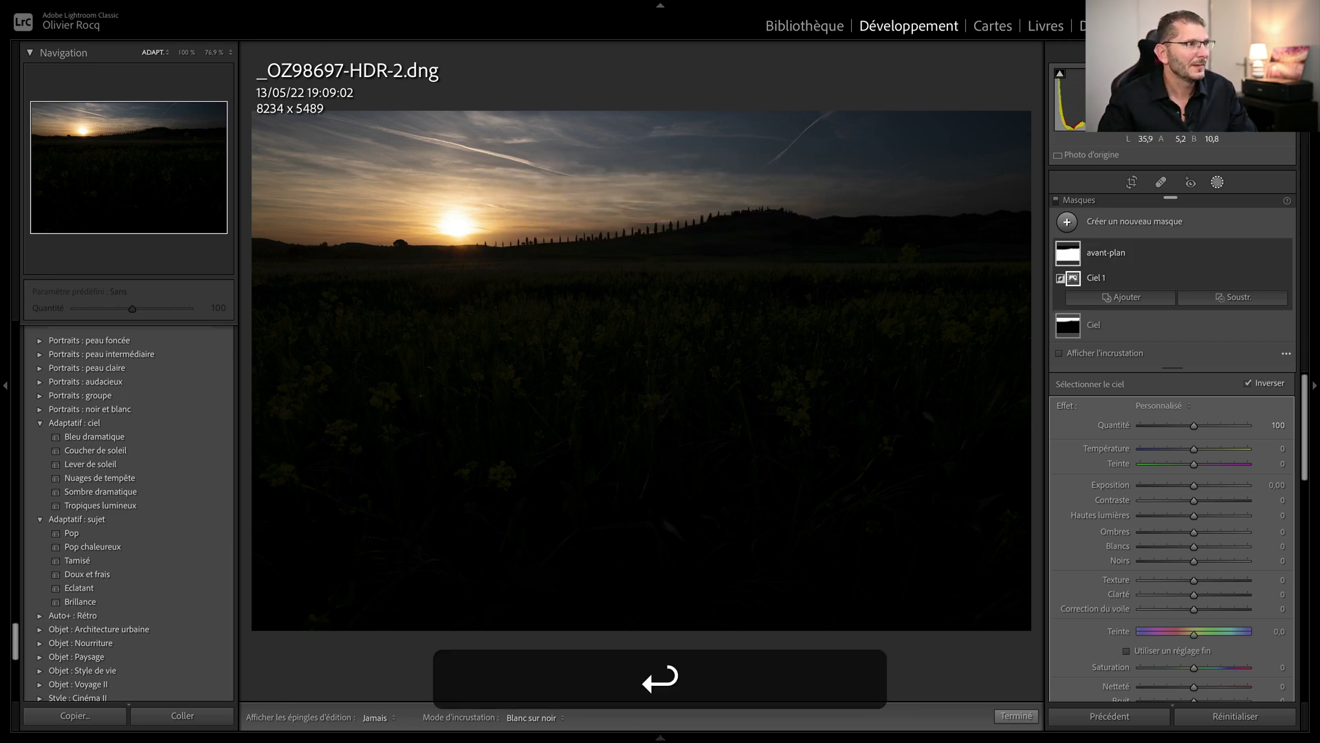
# Set the avant-plan mask's temperature to 37, tint to 8, exposure to 4.00, highlights to −26, whites to 52 and blacks to −12.
pyautogui.click(1114, 259)
pyautogui.click(1114, 258)
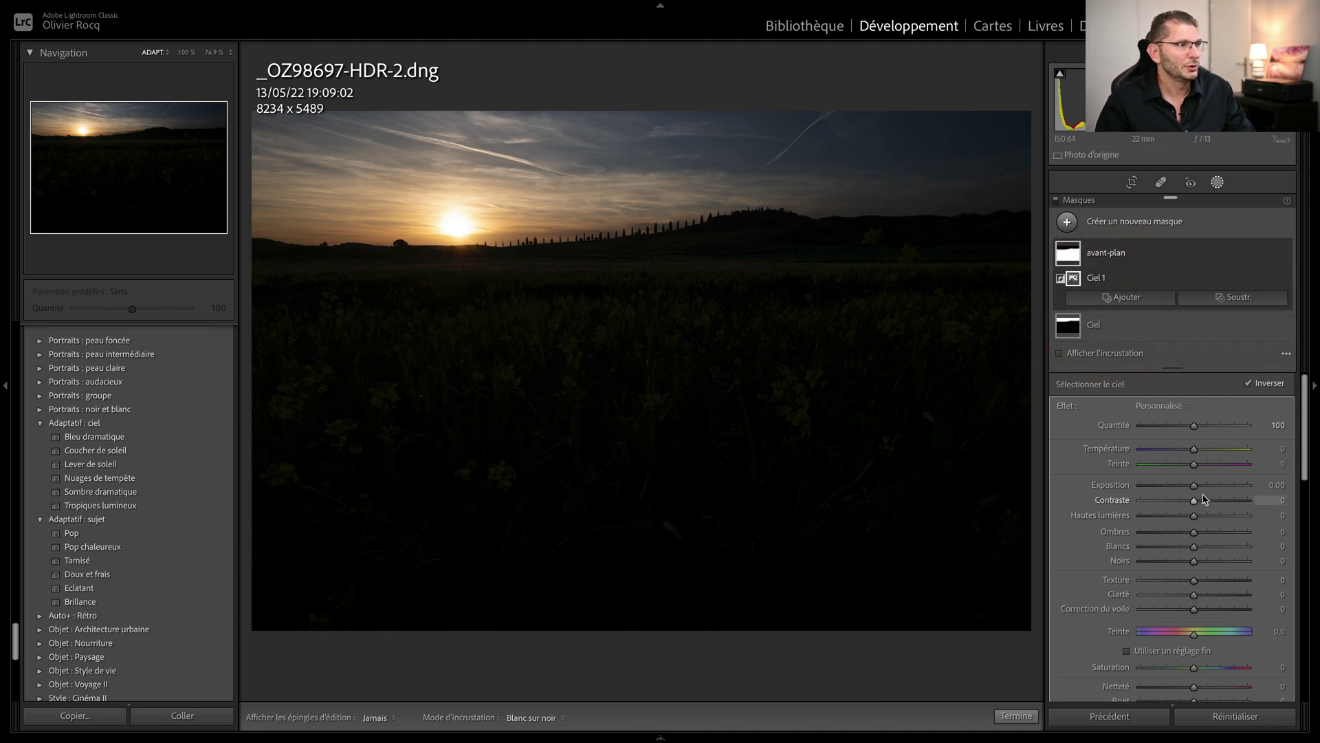
pyautogui.click(1241, 484)
pyautogui.click(1180, 515)
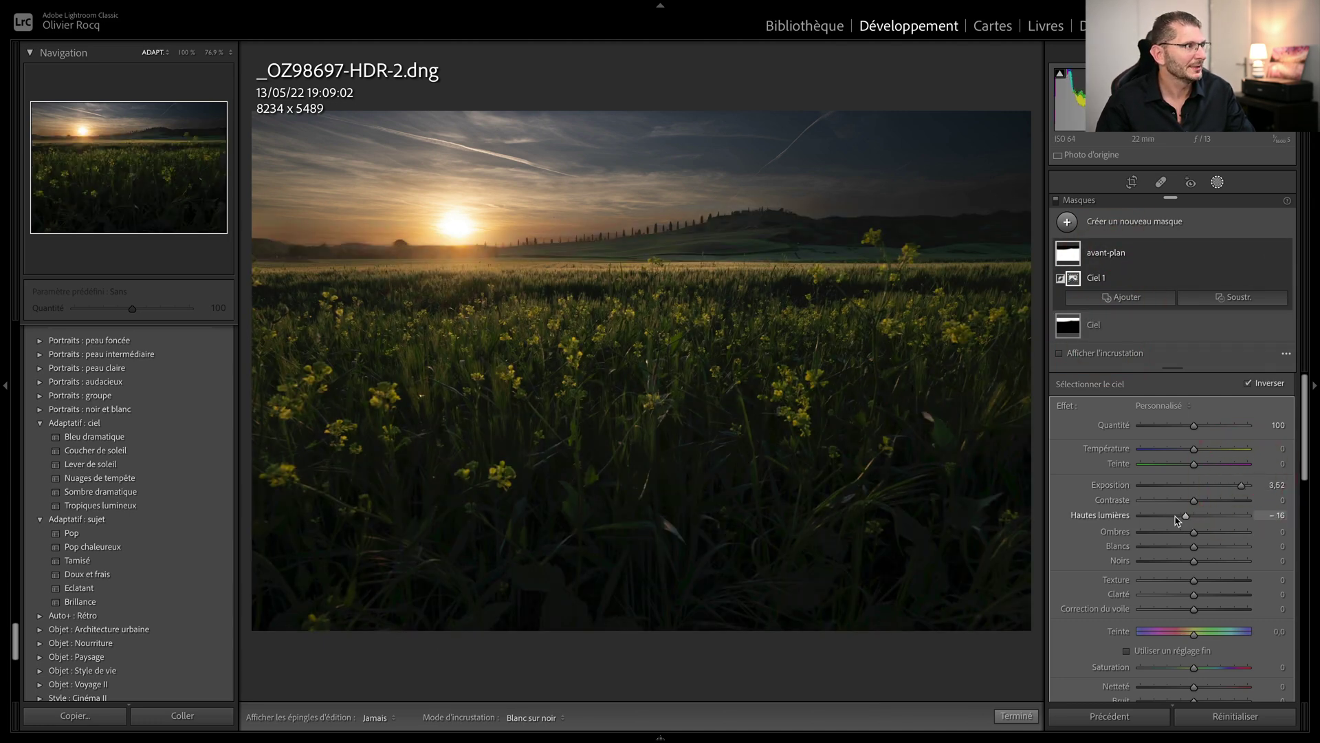
pyautogui.moveTo(1193, 550); pyautogui.dragTo(1221, 540)
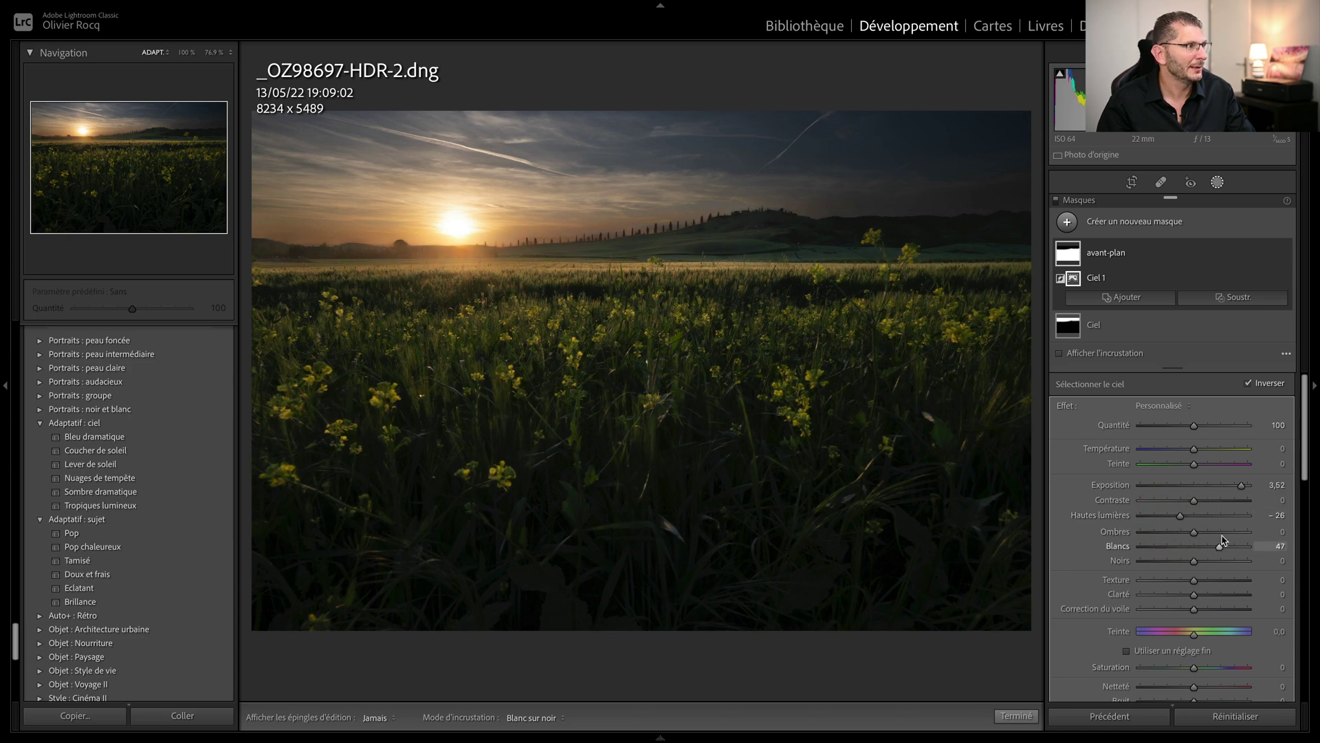
pyautogui.click(1187, 560)
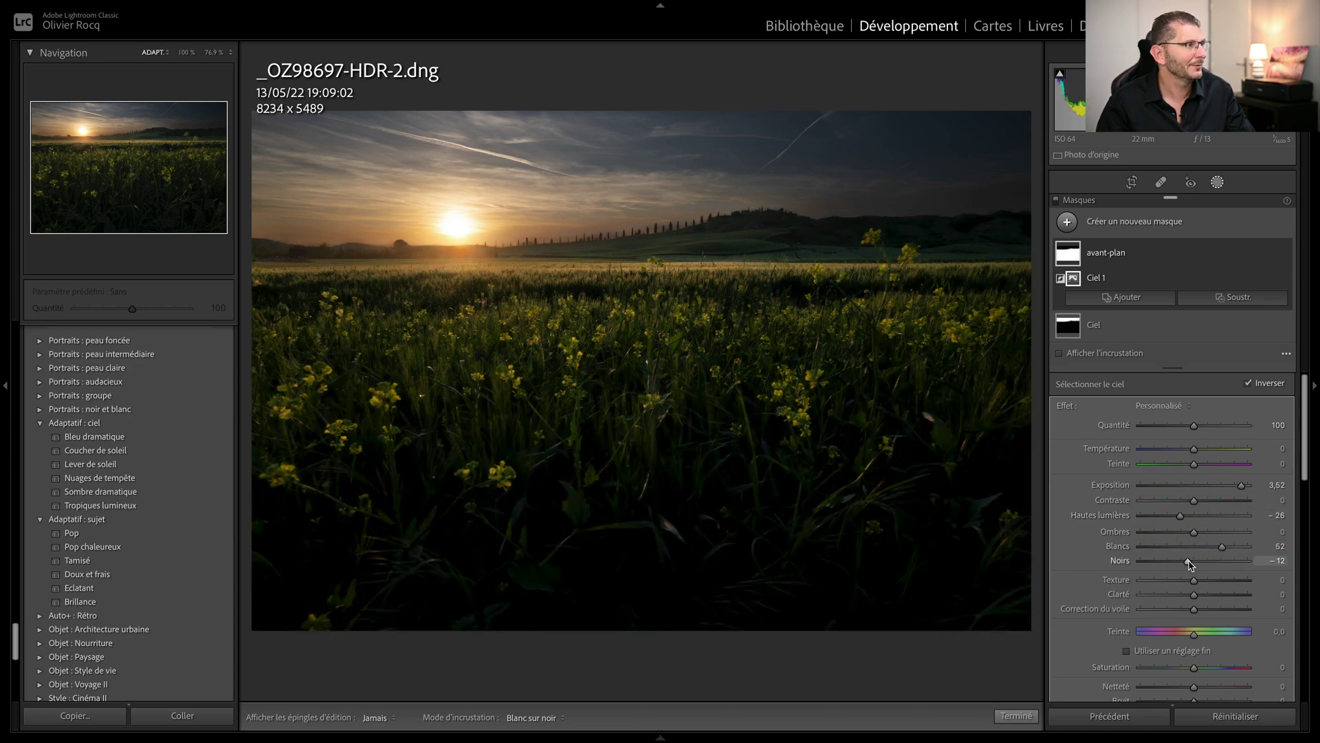
pyautogui.moveTo(1197, 456)
pyautogui.mouseDown()
pyautogui.moveTo(1215, 449)
pyautogui.moveTo(1201, 467)
pyautogui.moveTo(1243, 487)
pyautogui.mouseUp()
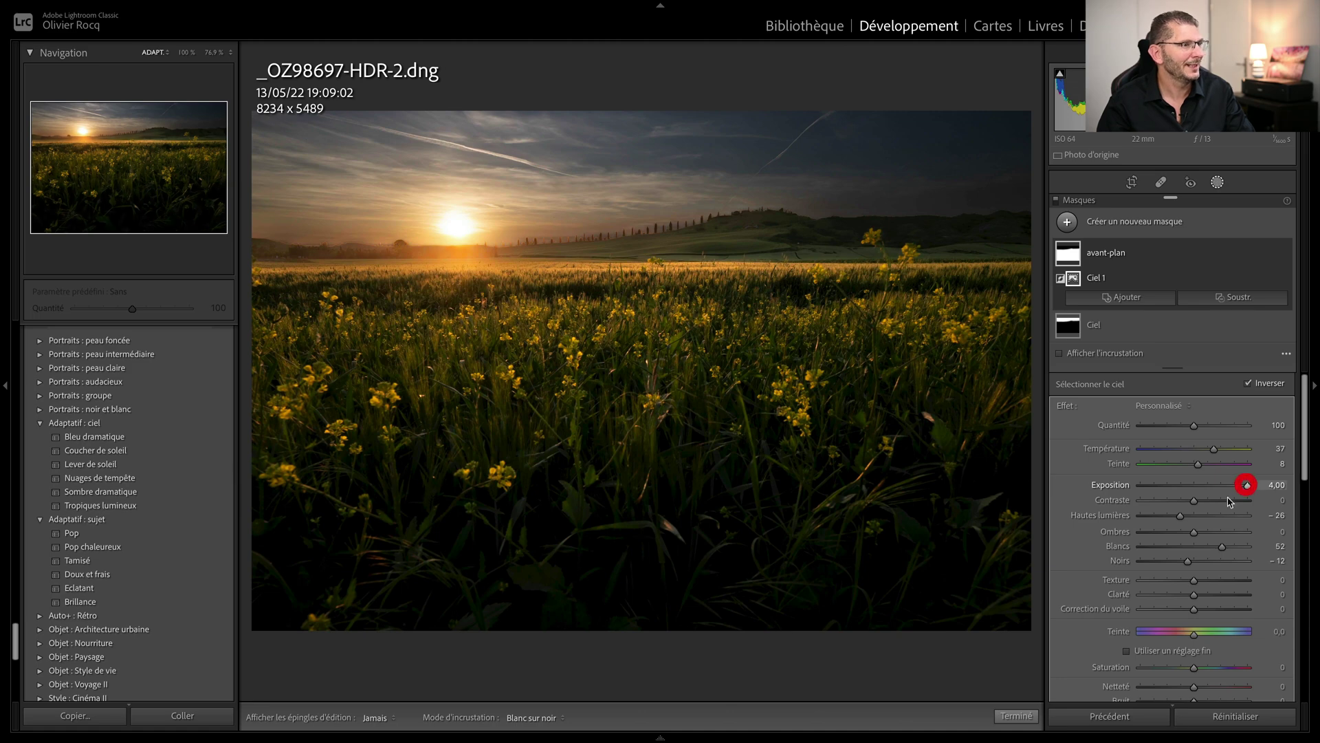
pyautogui.click(1193, 531)
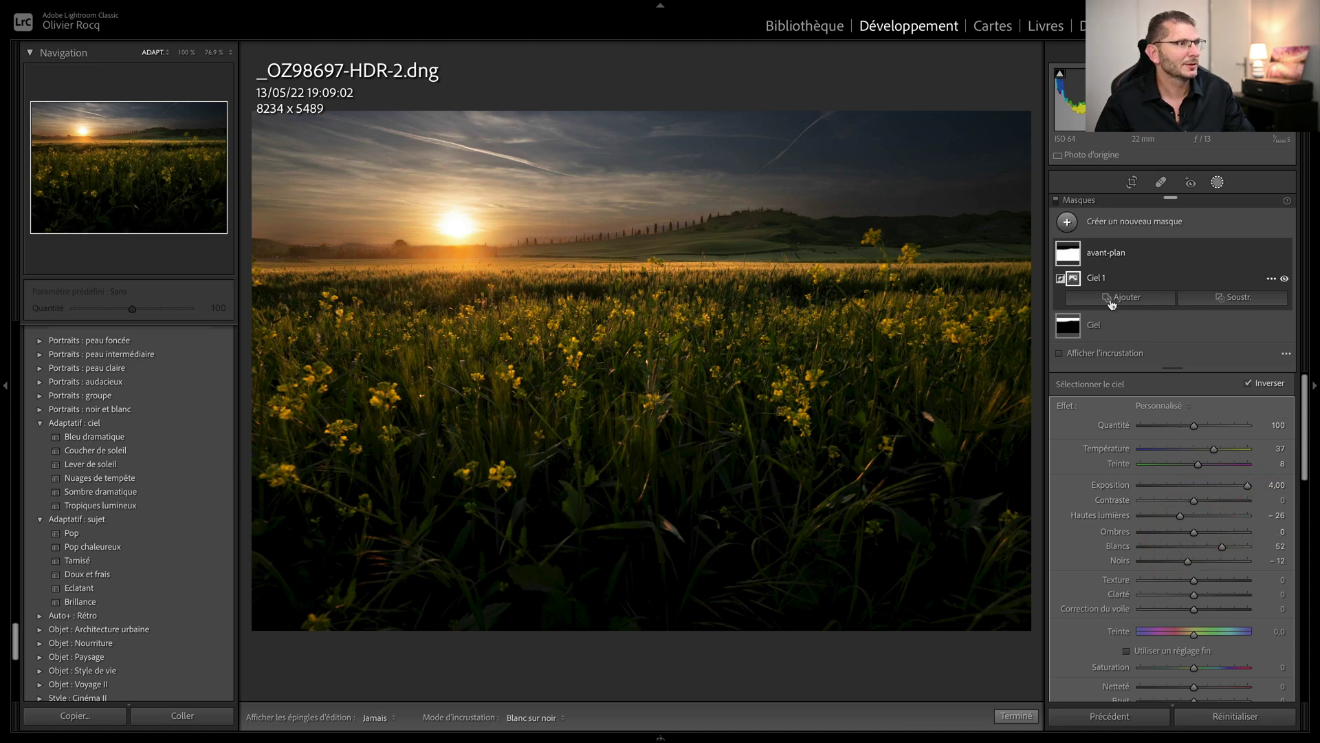
# Set the Ciel mask's exposure to 0.72, highlights to −18 and shadows to 83, finish masking and show the before/after comparison.
pyautogui.click(1103, 327)
pyautogui.click(1205, 516)
pyautogui.moveTo(1204, 516); pyautogui.dragTo(1246, 533)
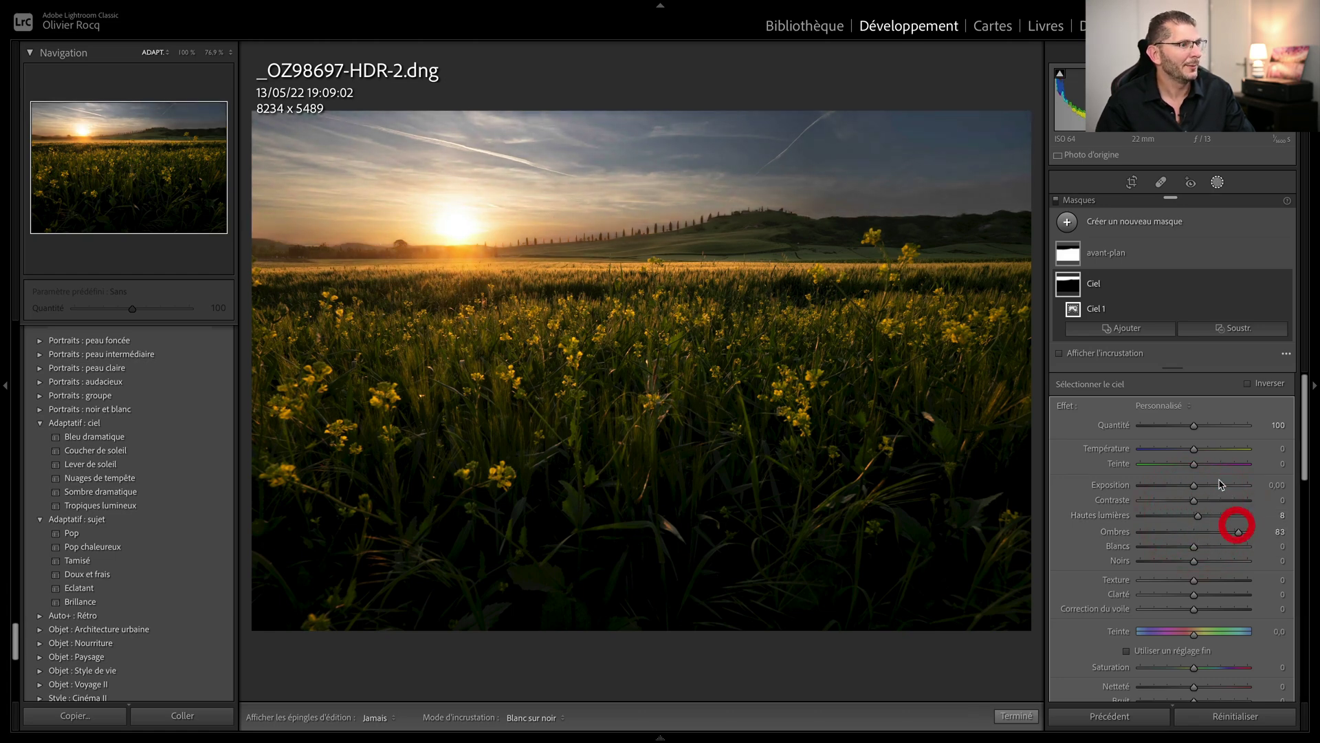
pyautogui.moveTo(1202, 491); pyautogui.dragTo(1183, 519)
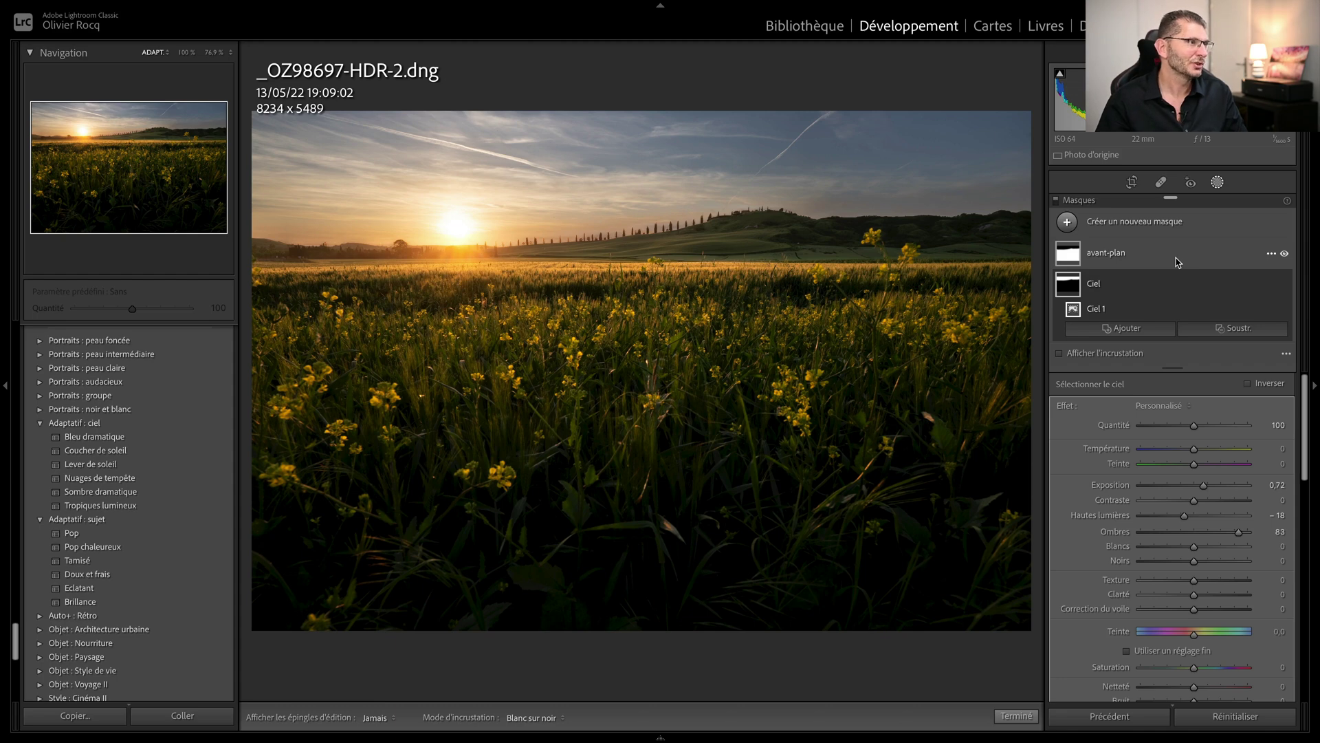
pyautogui.click(1016, 715)
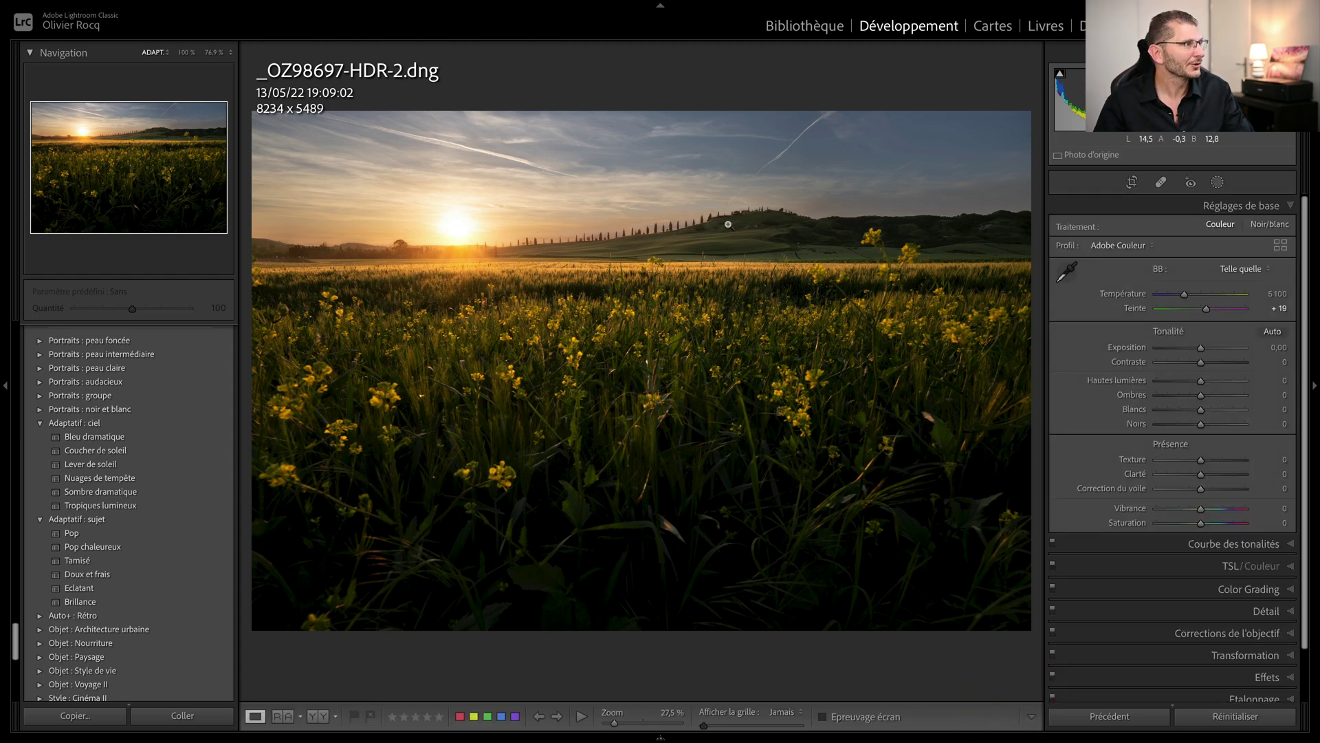
pyautogui.press('y')
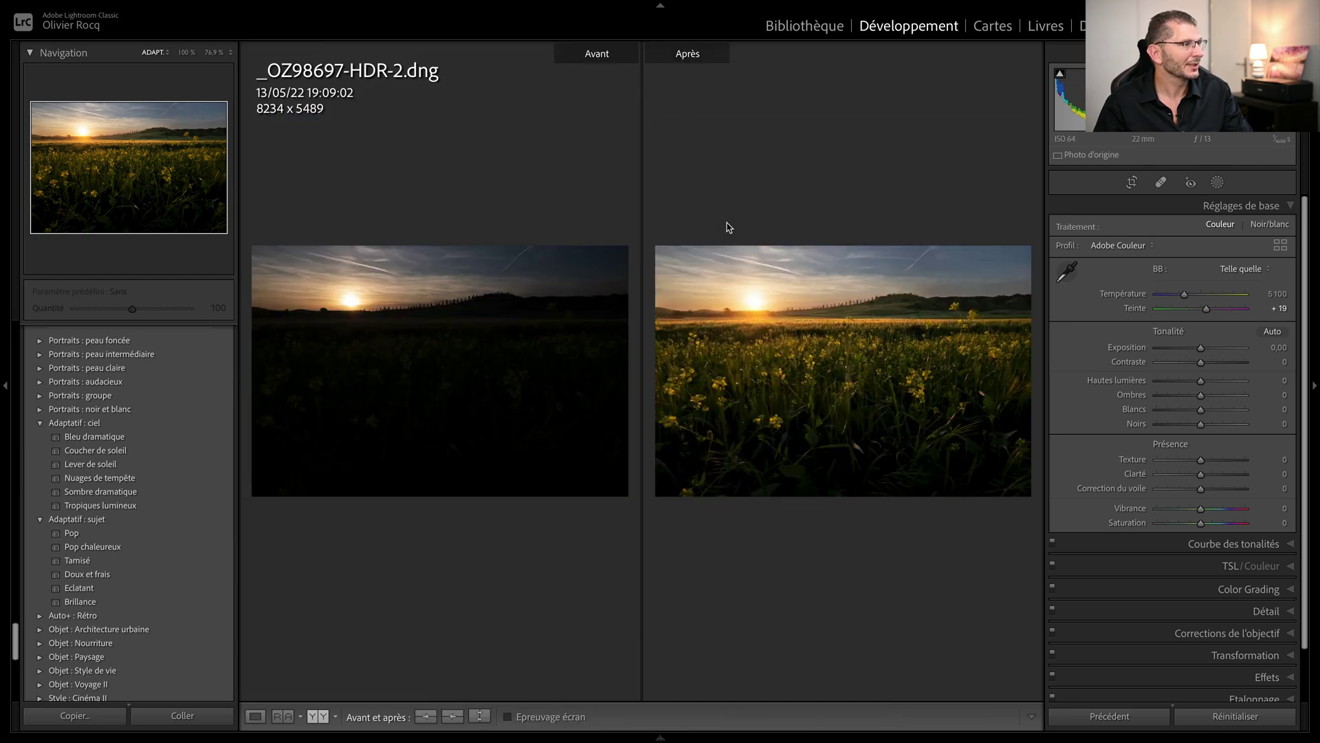
# Hide the side panels, select canal photos _OZ90699.NEF to _OZ90716.NEF in the grid and display them together in Survey view.
pyautogui.press('Tab')
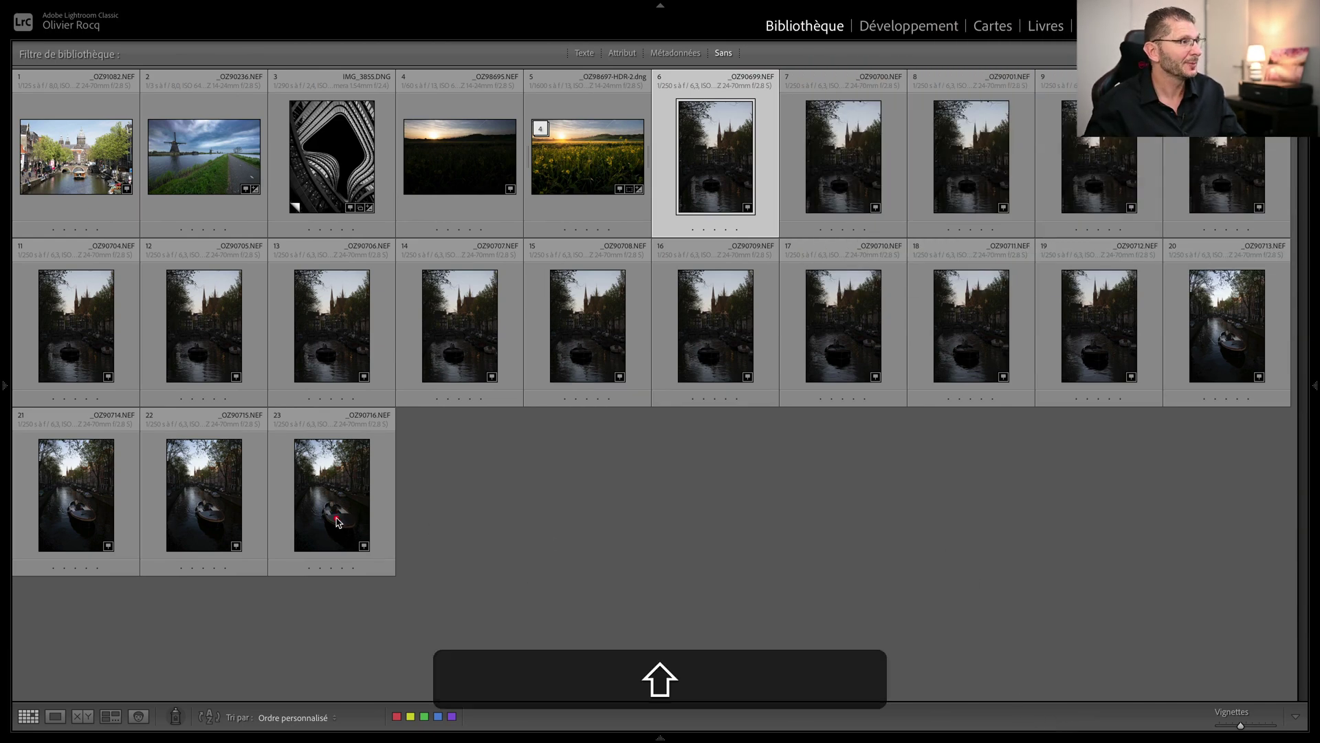
pyautogui.keyDown('shift'); pyautogui.click(338, 521); pyautogui.keyUp('shift')
pyautogui.press('n')
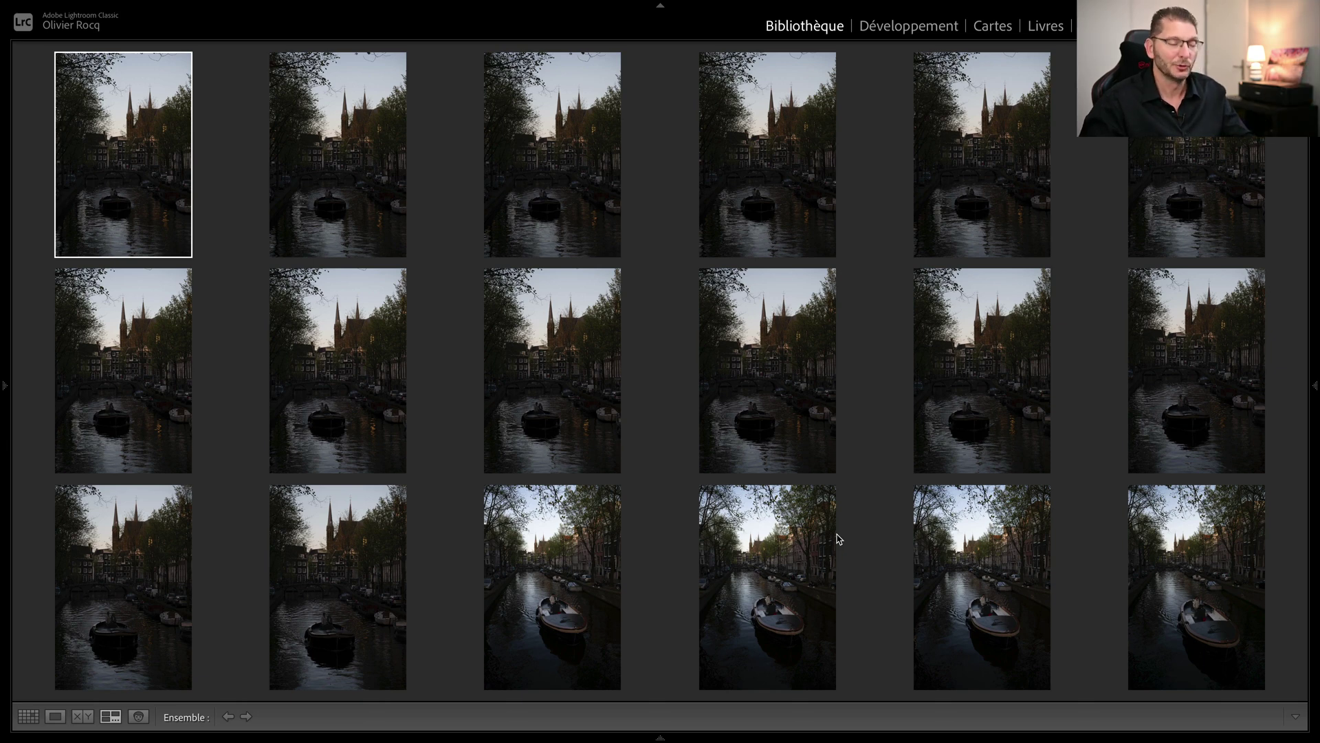
# Open _OZ90699.NEF for developing, create a sky selection mask and invert it.
pyautogui.press('d')
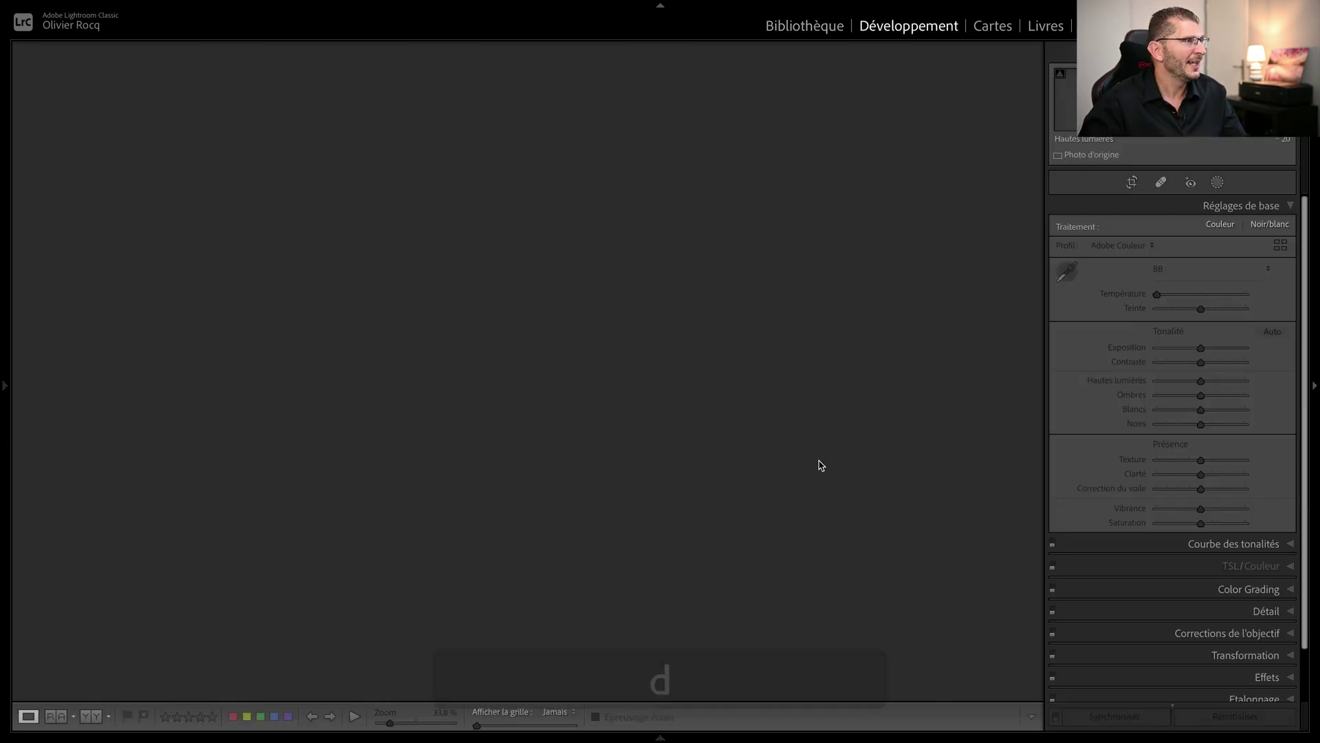
pyautogui.click(1217, 183)
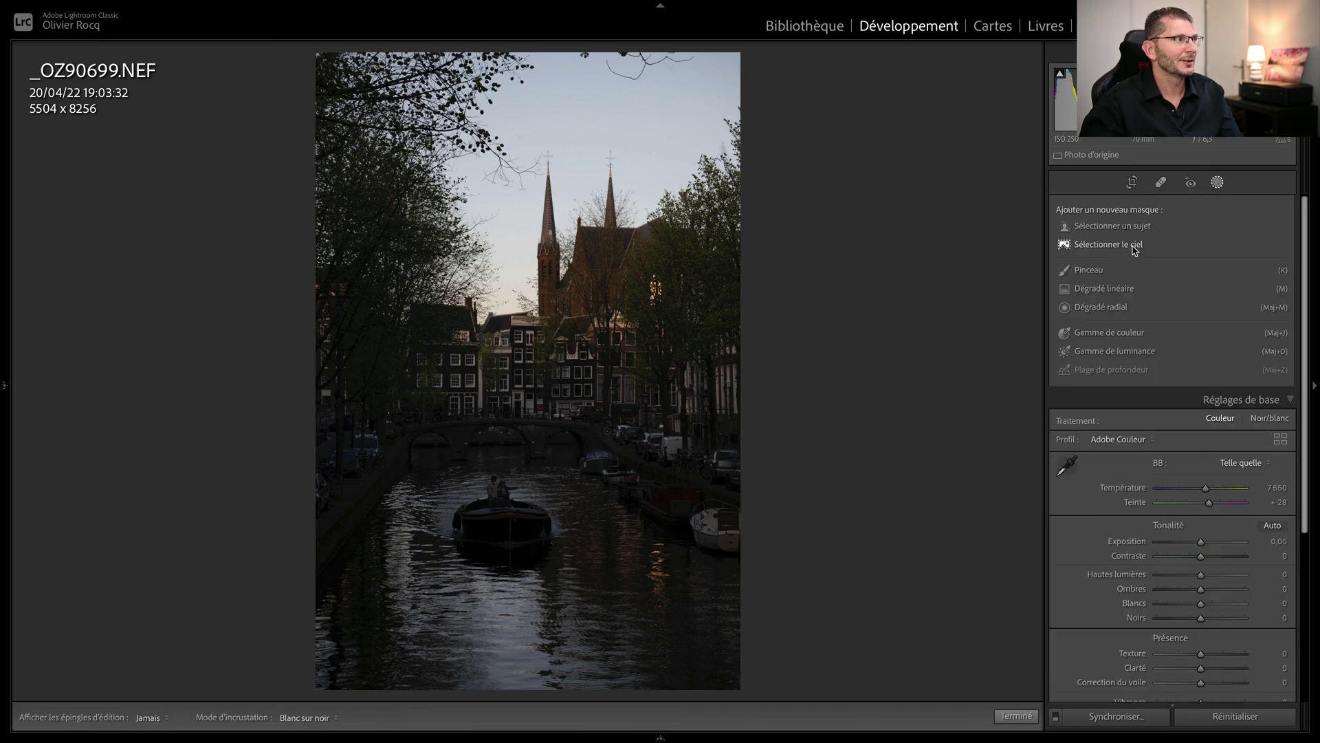
pyautogui.click(1135, 246)
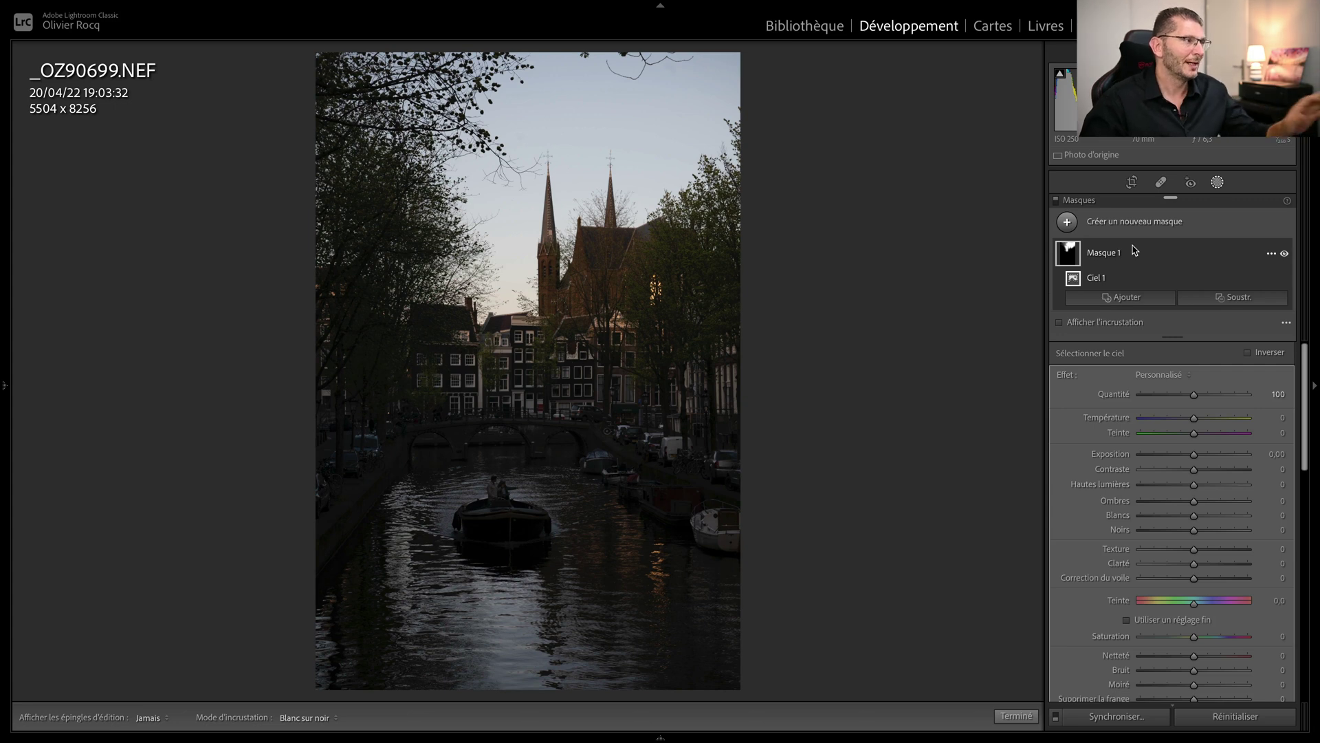
pyautogui.click(1271, 253)
pyautogui.click(1192, 285)
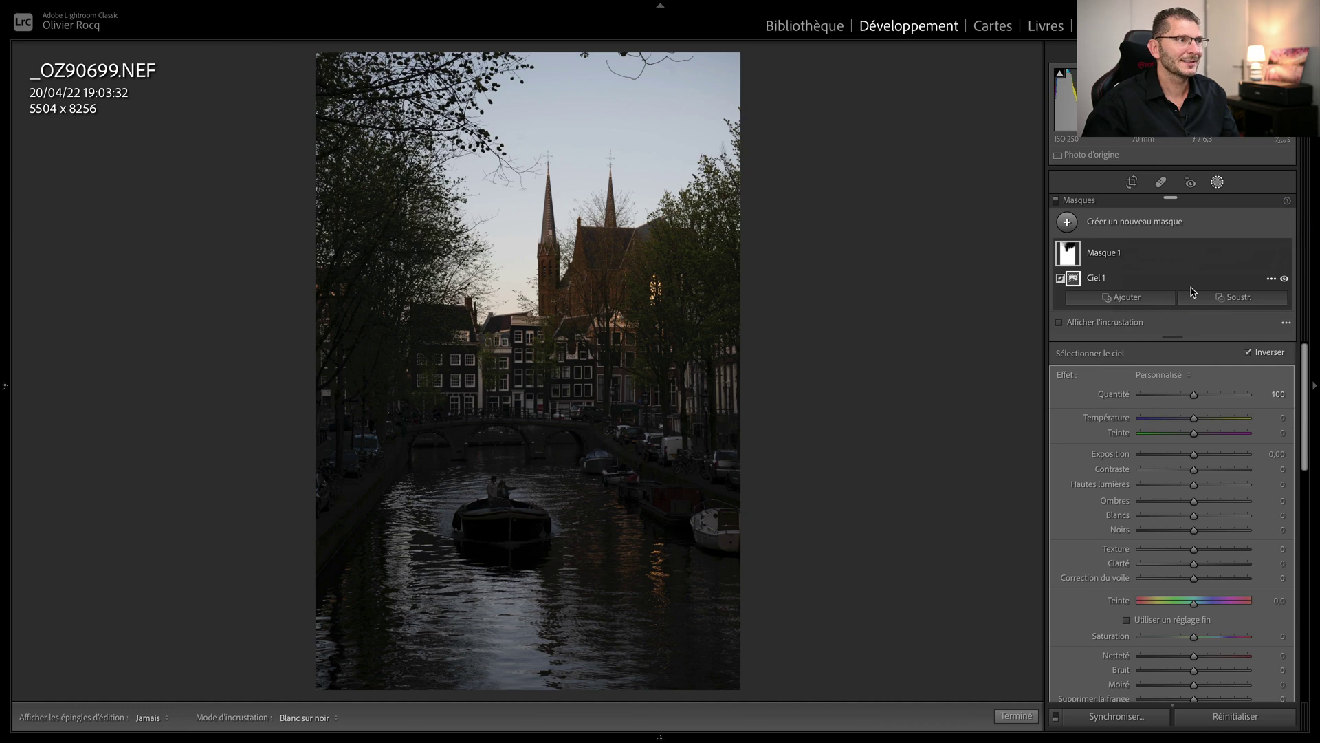
# Check the inverted sky mask's overlay on _OZ90699.NEF, and set the mask's exposure to 1.73 and shadows to 29.
pyautogui.press('o')
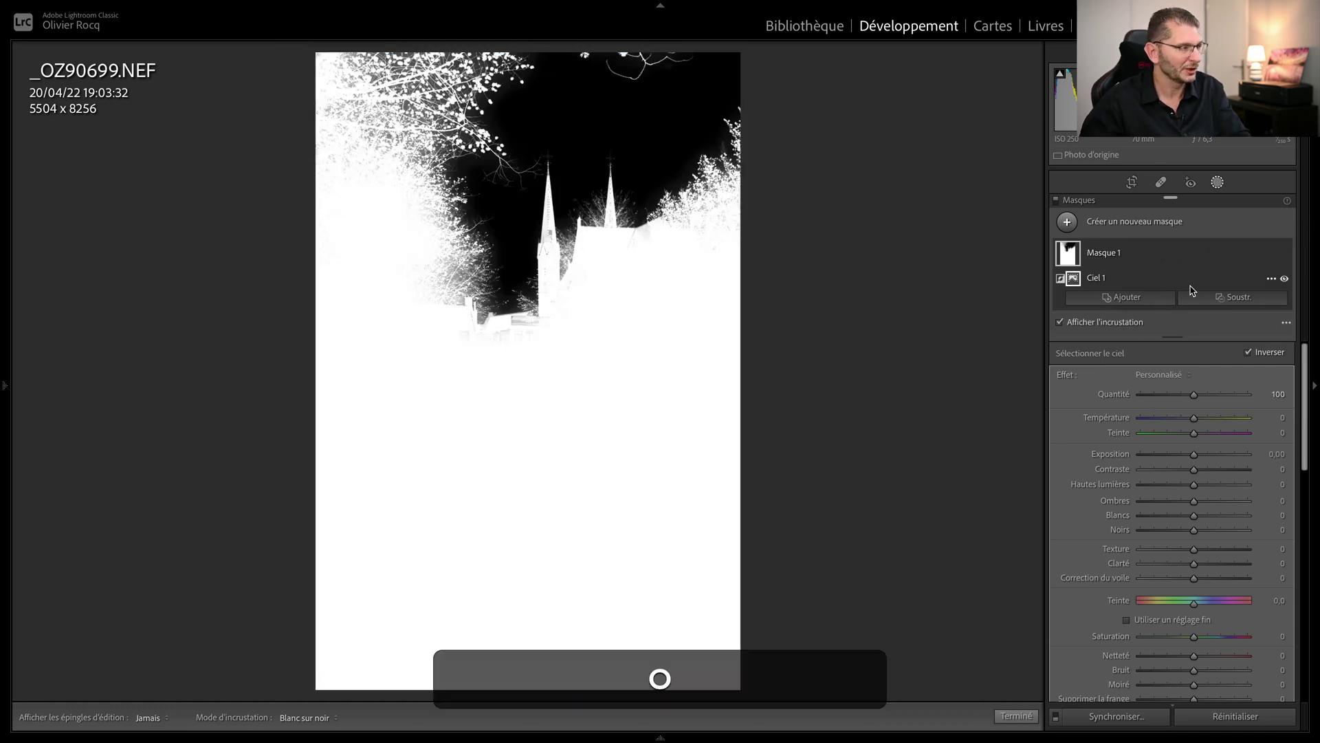
pyautogui.press('o')
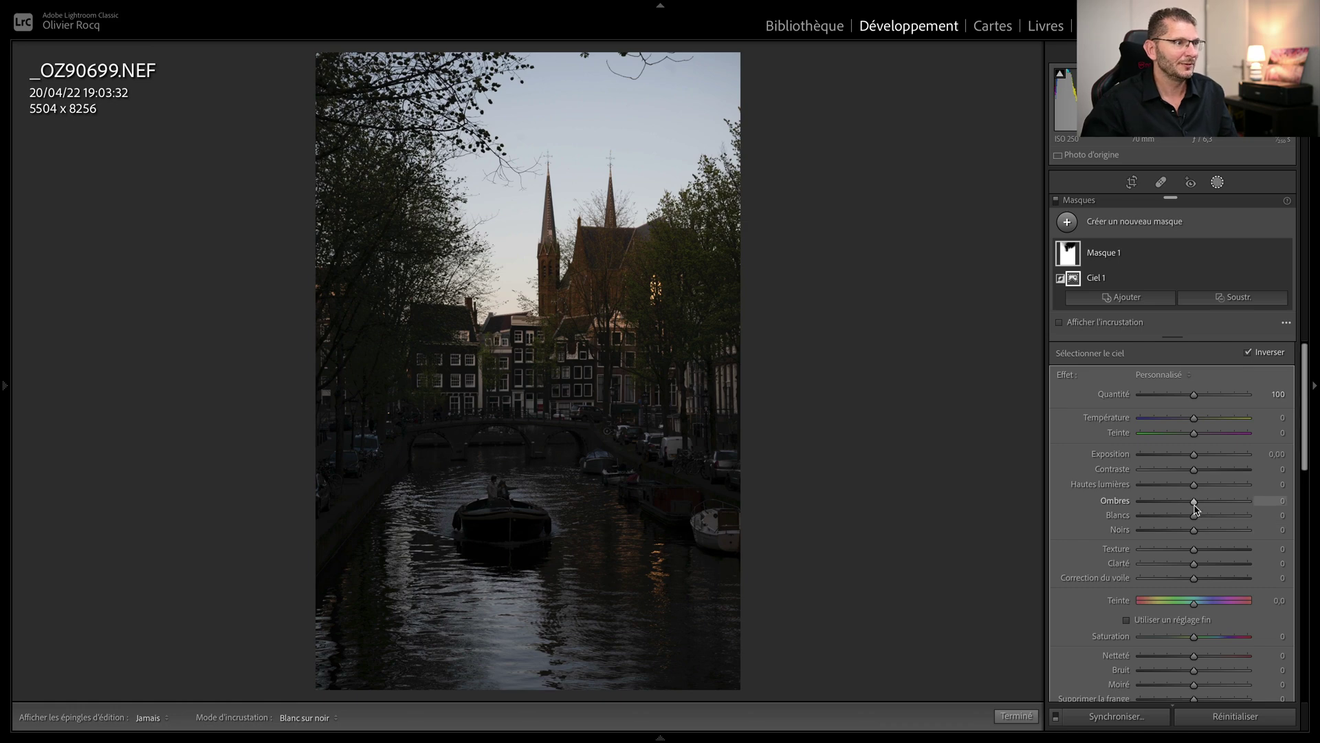
pyautogui.moveTo(1194, 454); pyautogui.dragTo(1217, 454)
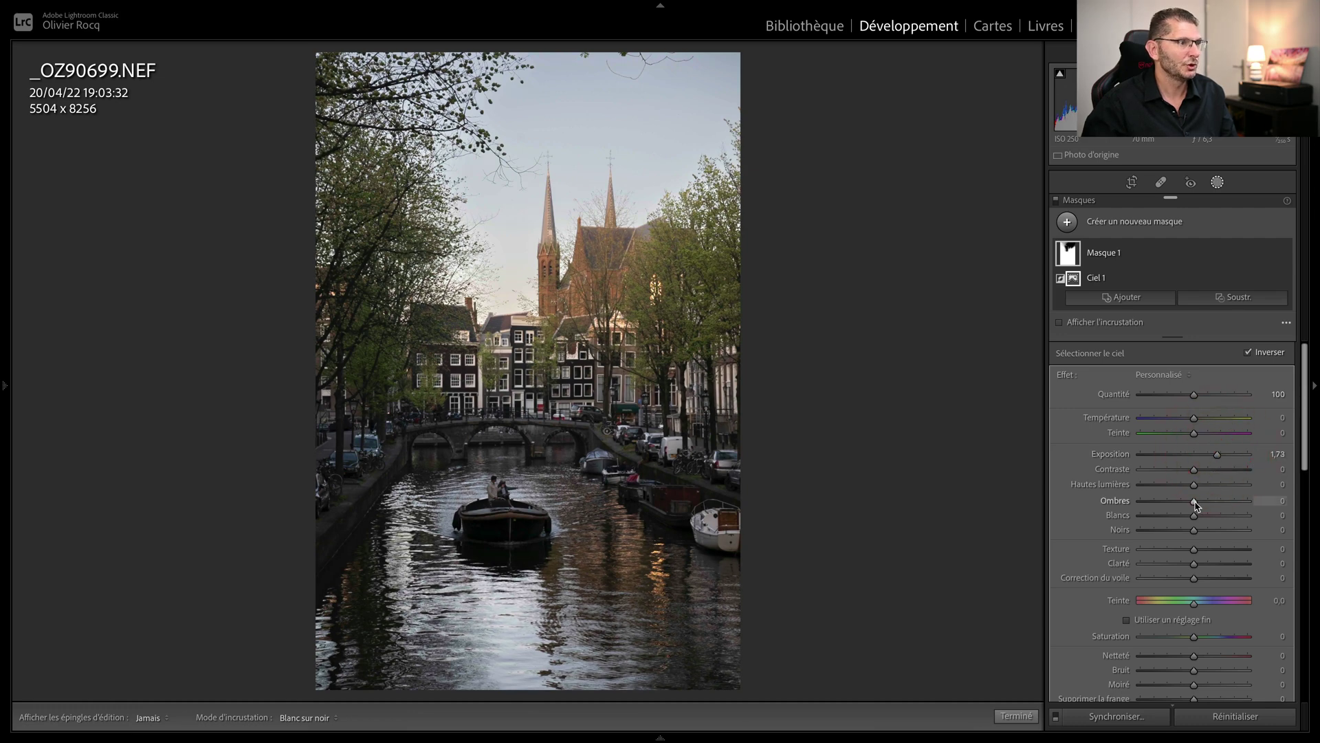
pyautogui.moveTo(1195, 501); pyautogui.dragTo(1210, 504)
# Duplicate and invert Masque 1, and set the inverted copy's highlights to −16.
pyautogui.moveTo(1184, 261)
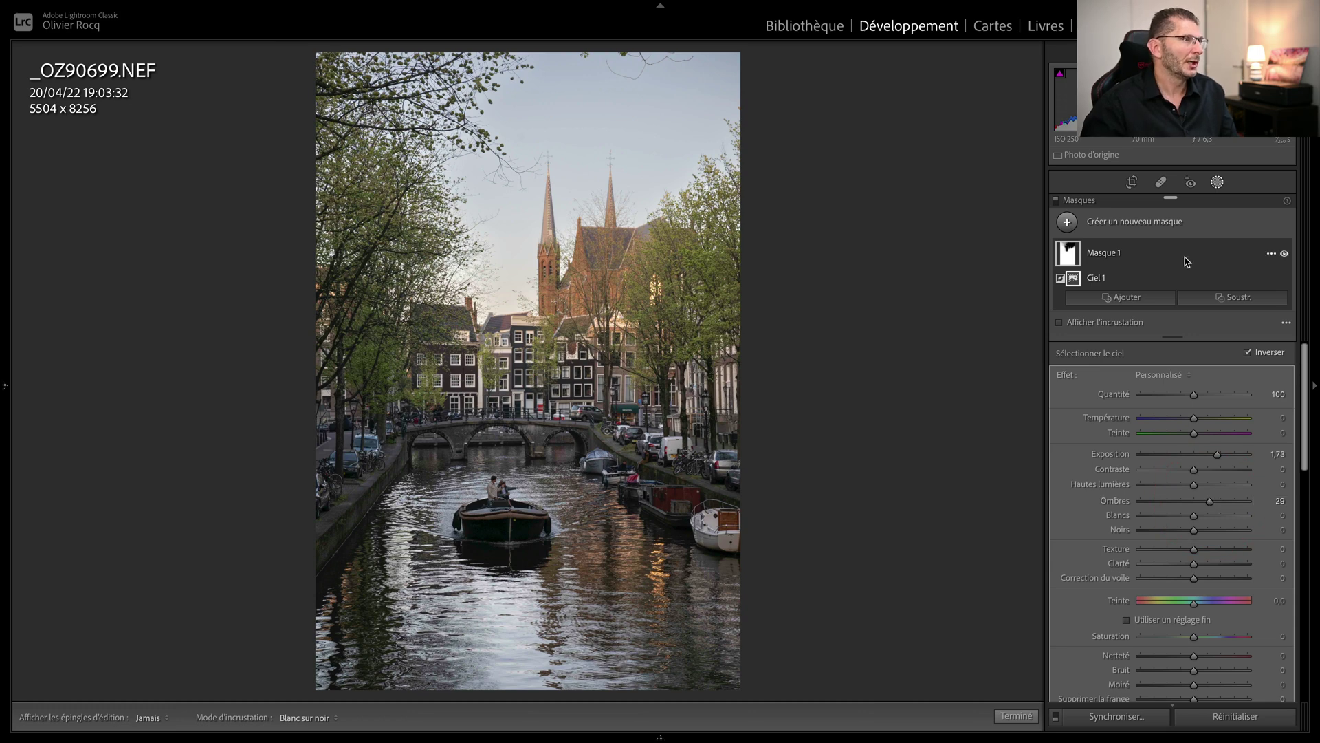
pyautogui.click(1271, 255)
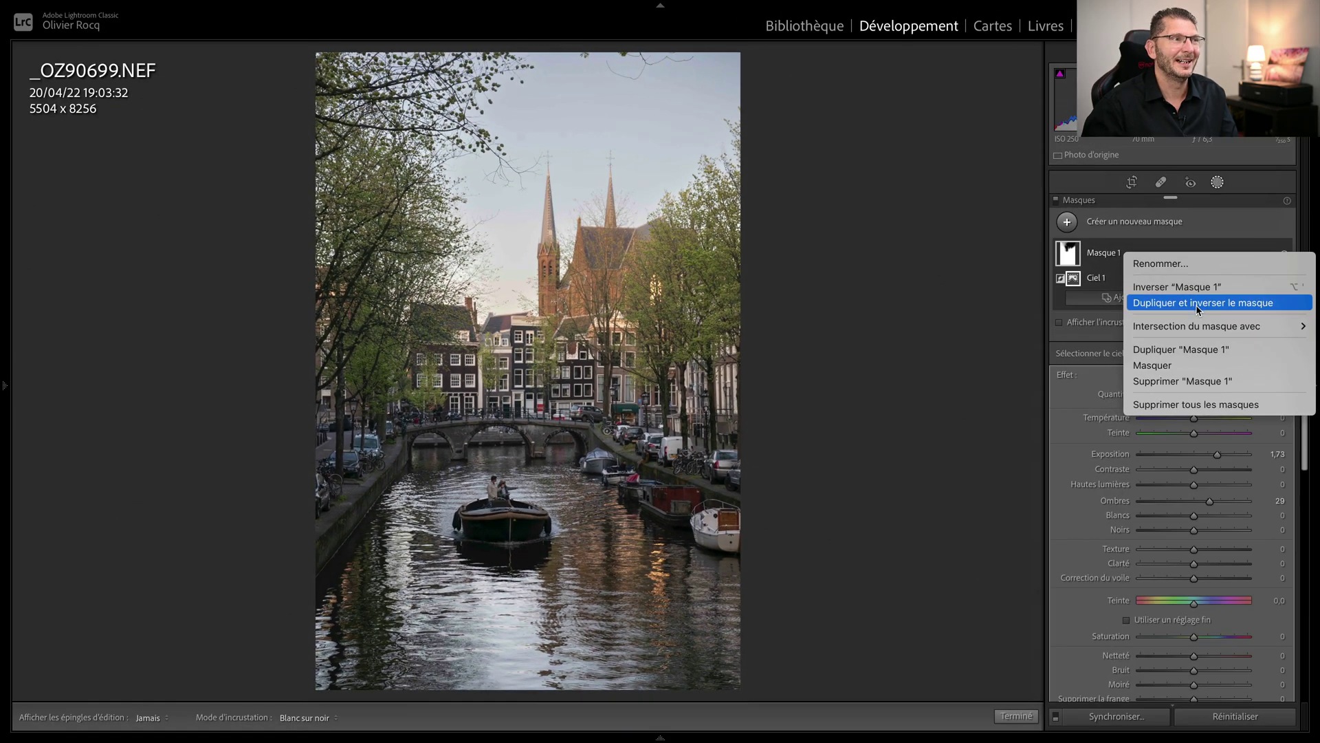
pyautogui.click(1179, 304)
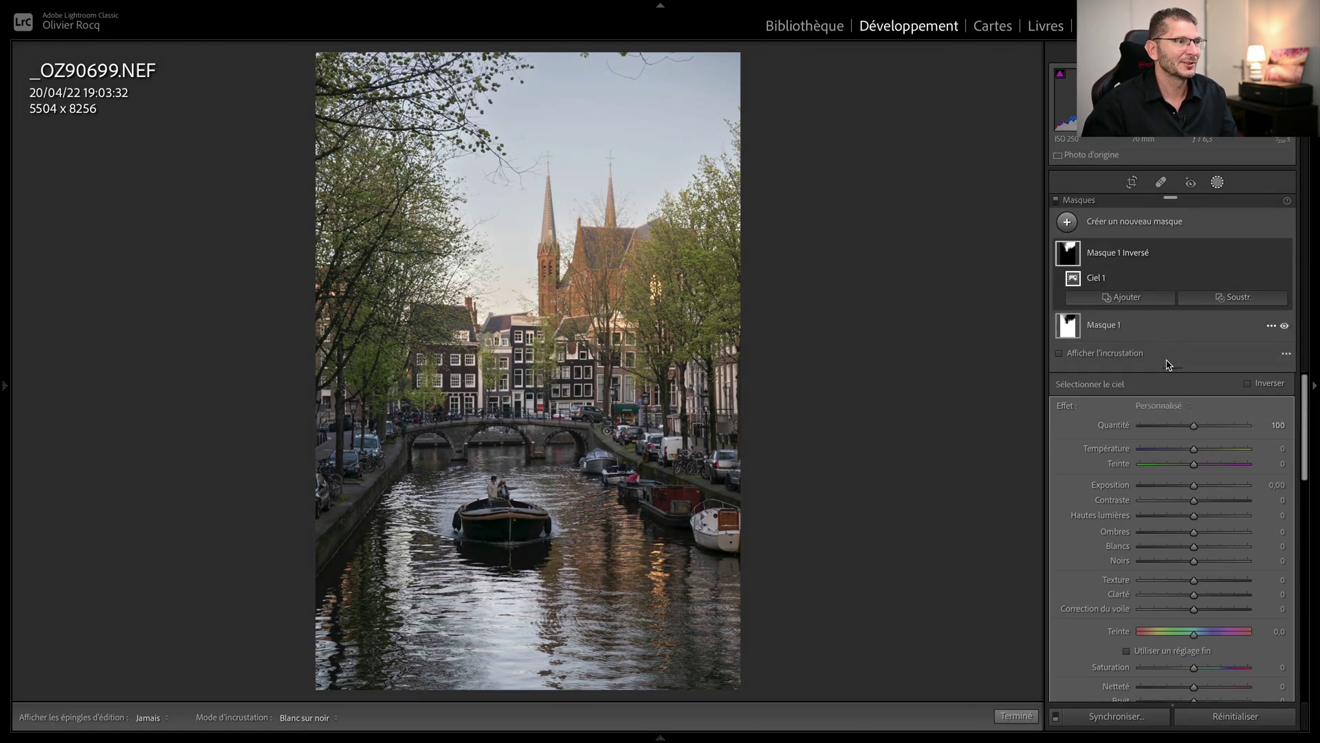
pyautogui.moveTo(1191, 517); pyautogui.dragTo(1184, 517)
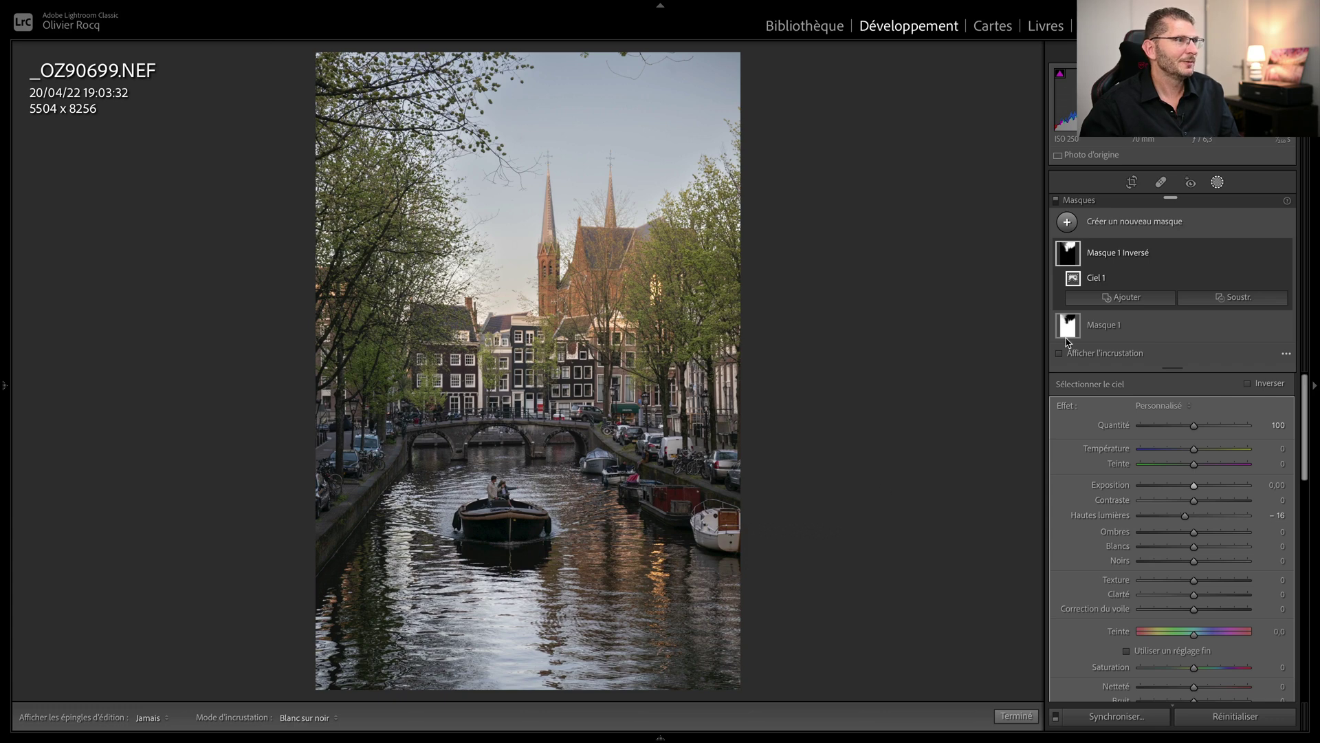
# Create a subject selection mask for the boat and check its overlay.
pyautogui.click(1117, 226)
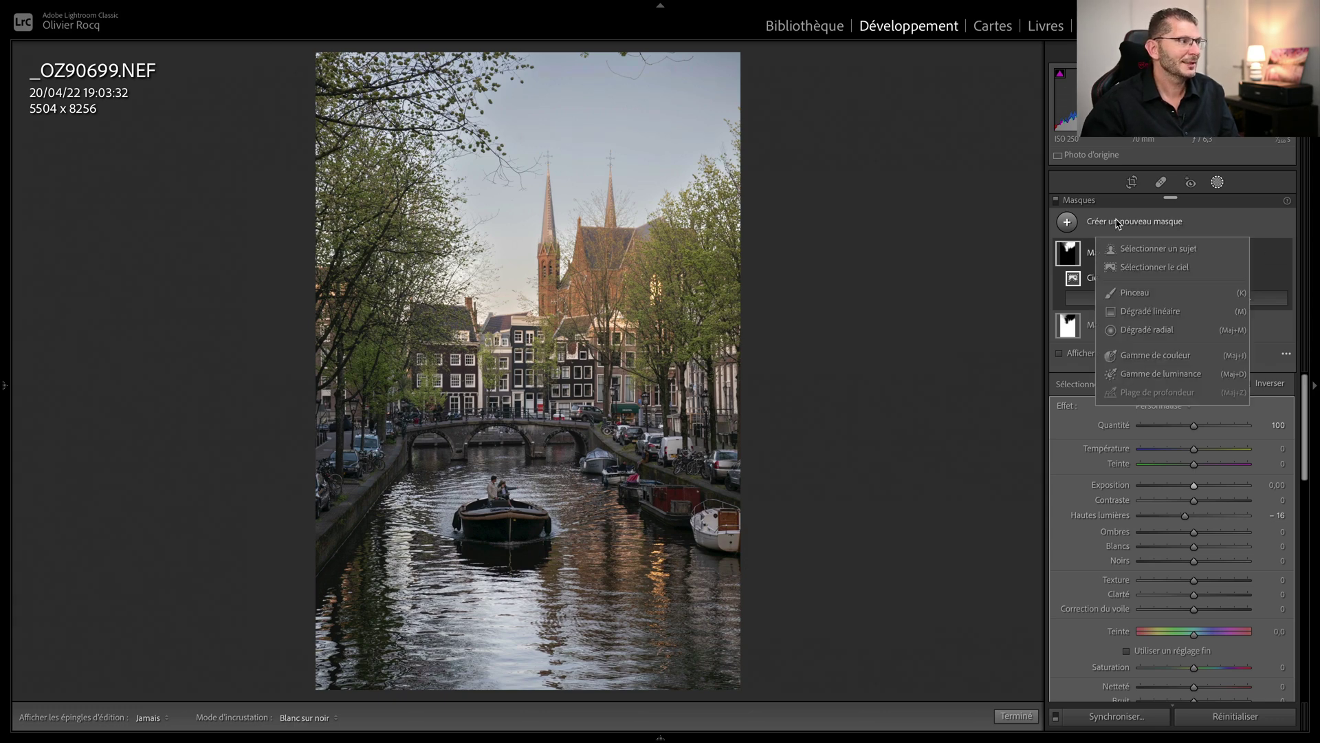
pyautogui.click(1137, 251)
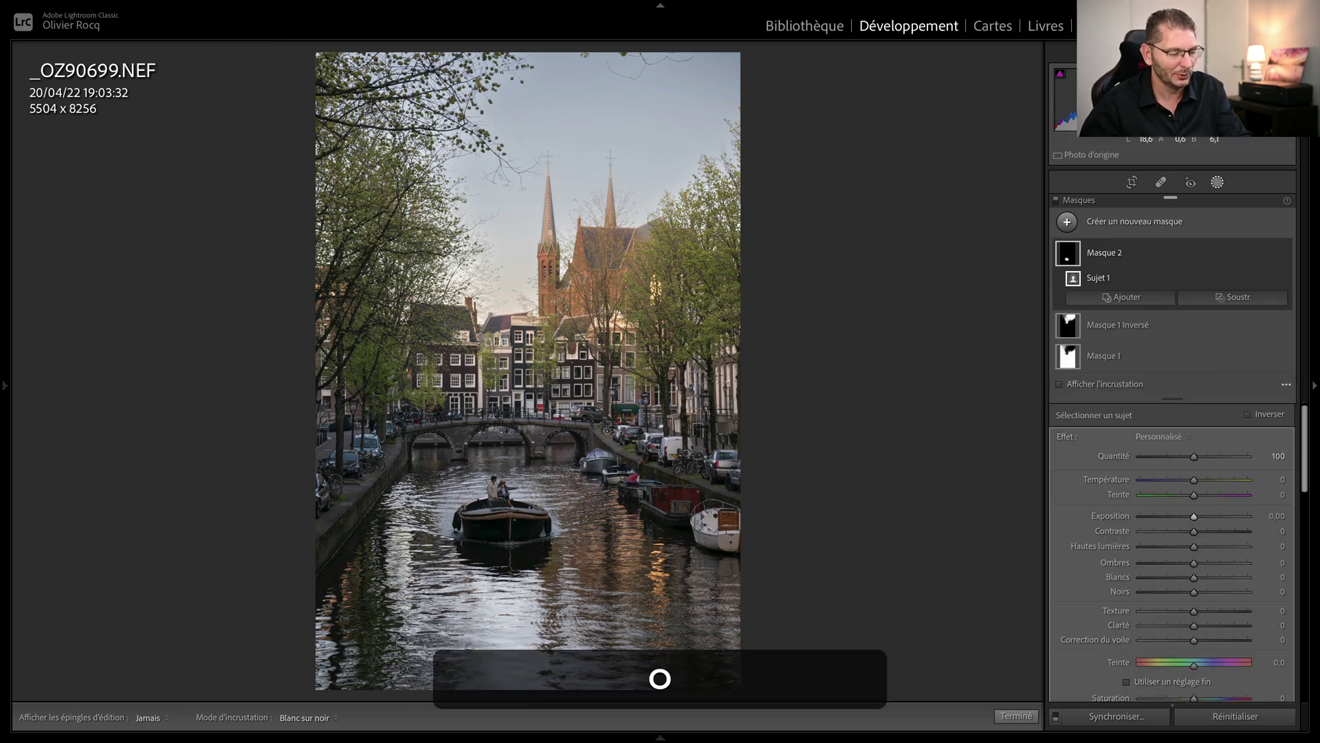
pyautogui.press('o')
pyautogui.press('o')
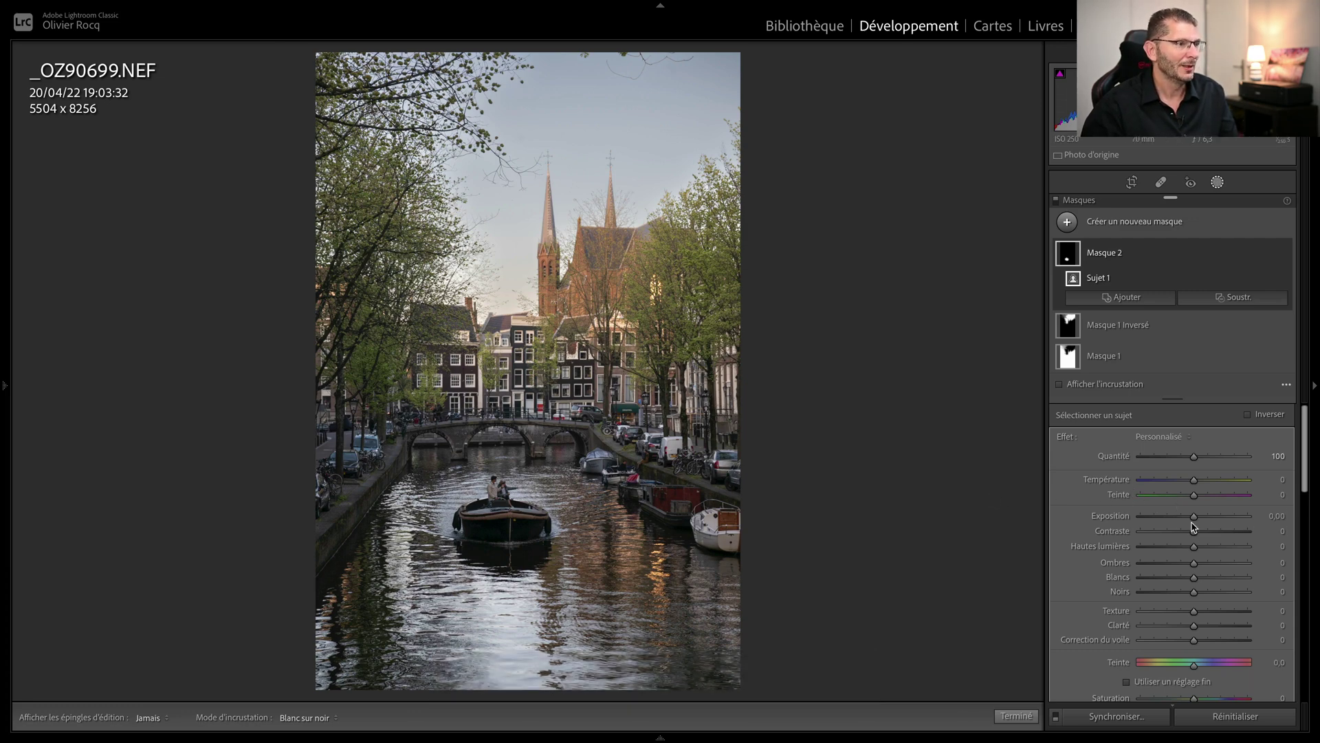
# Set the subject mask's exposure to 0.86, whites to 42, blacks to −9 and clarity to 29, check before/after and finish masking.
pyautogui.moveTo(1197, 521); pyautogui.dragTo(1208, 522)
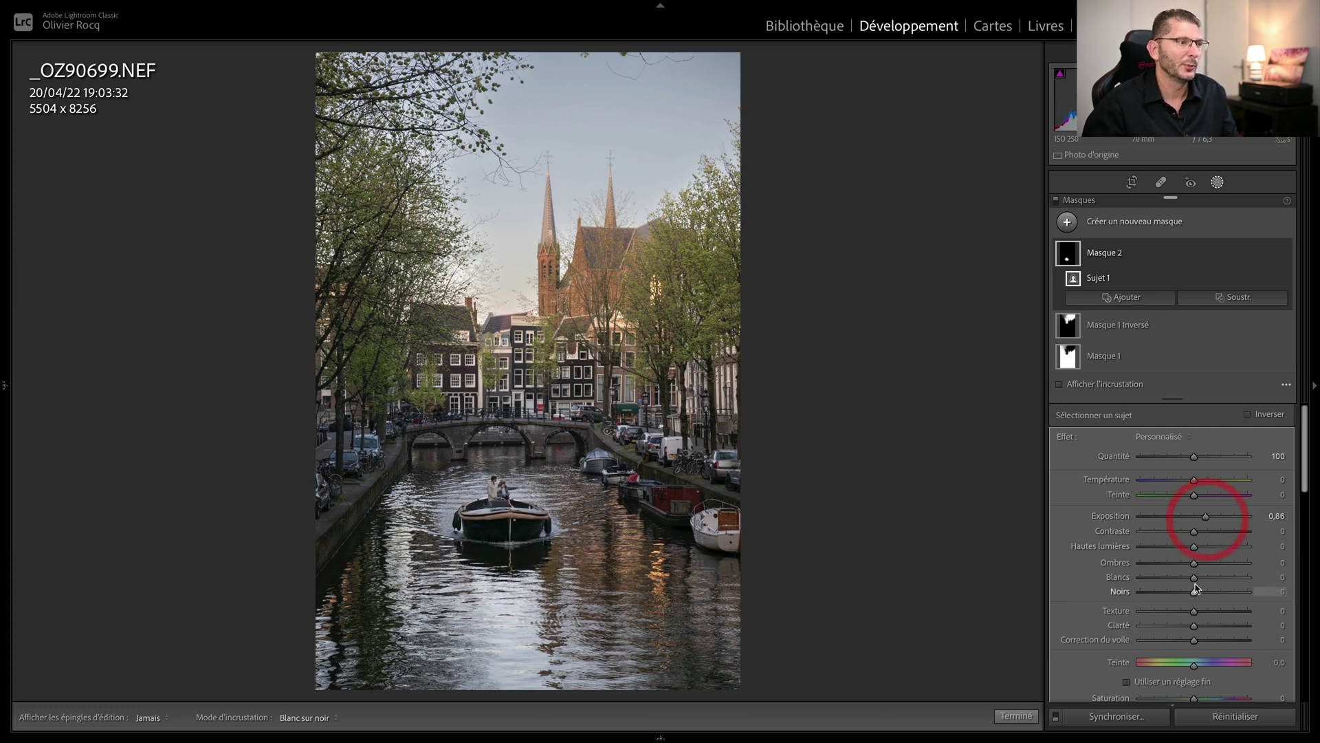
pyautogui.moveTo(1200, 580); pyautogui.dragTo(1217, 579)
pyautogui.moveTo(1195, 627); pyautogui.dragTo(1190, 597)
pyautogui.press('y')
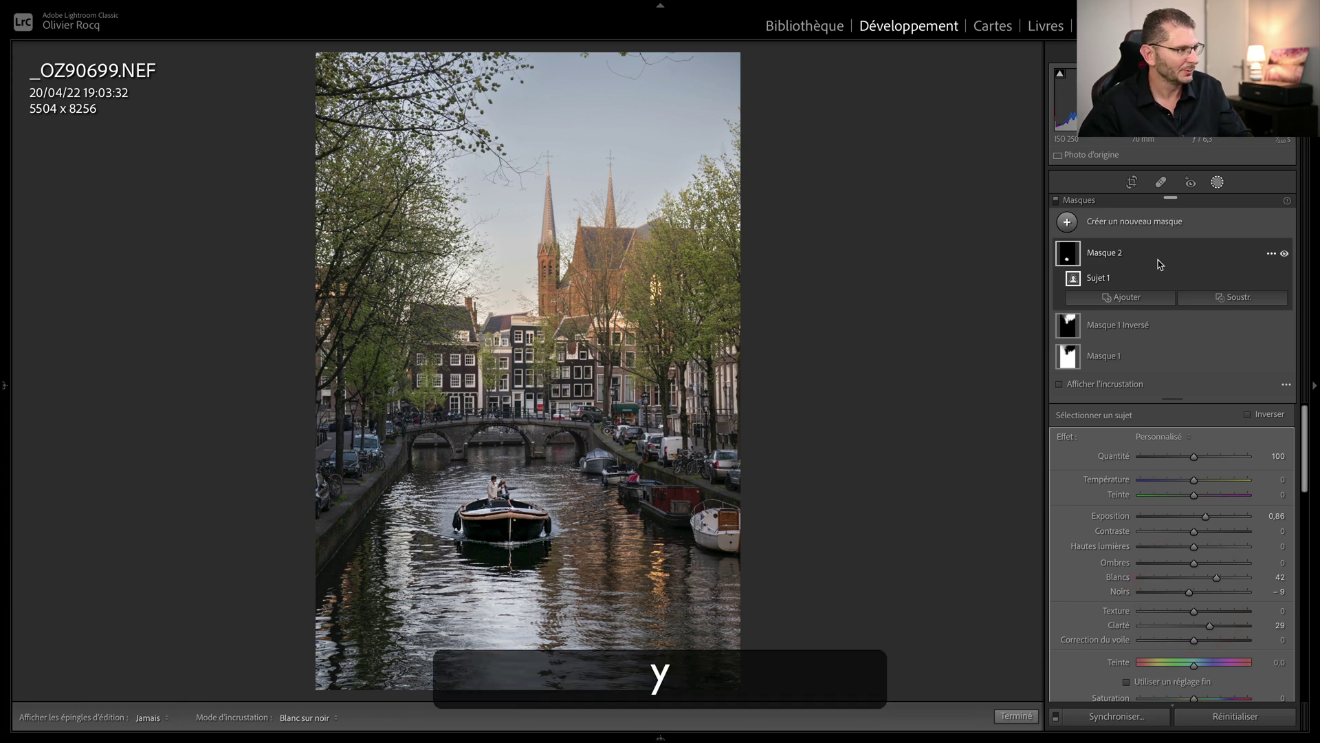
pyautogui.press('y')
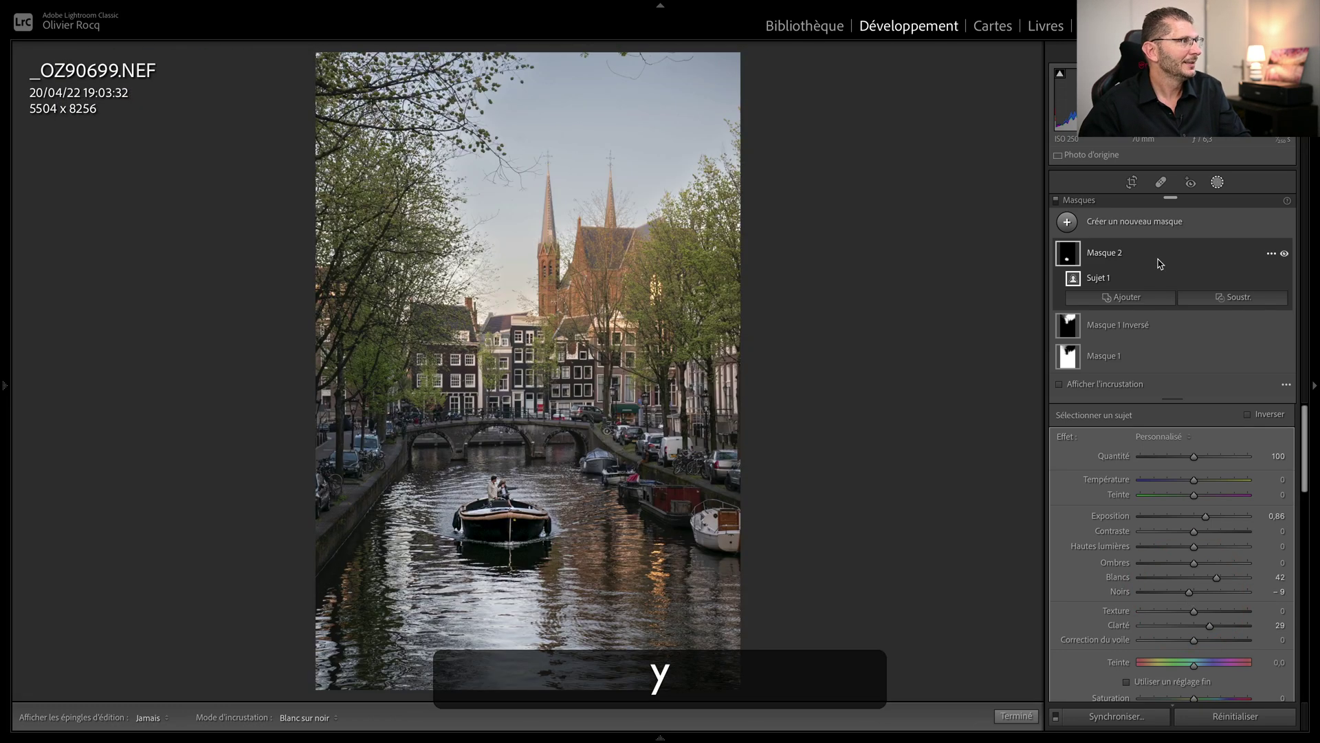
pyautogui.press('Return')
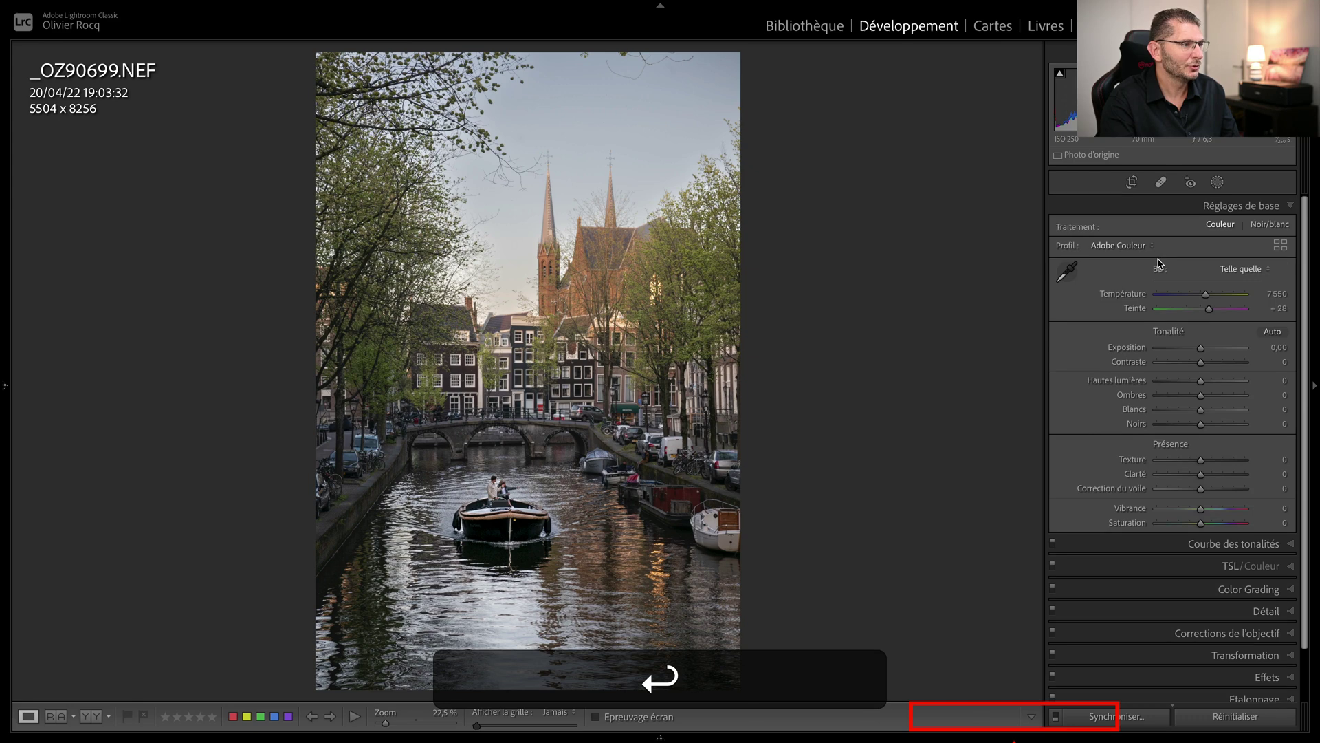
# Select photos _OZ90699.NEF to _OZ90716.NEF and synchronize all settings from _OZ90699.NEF to them, including the three masks.
pyautogui.press('g')
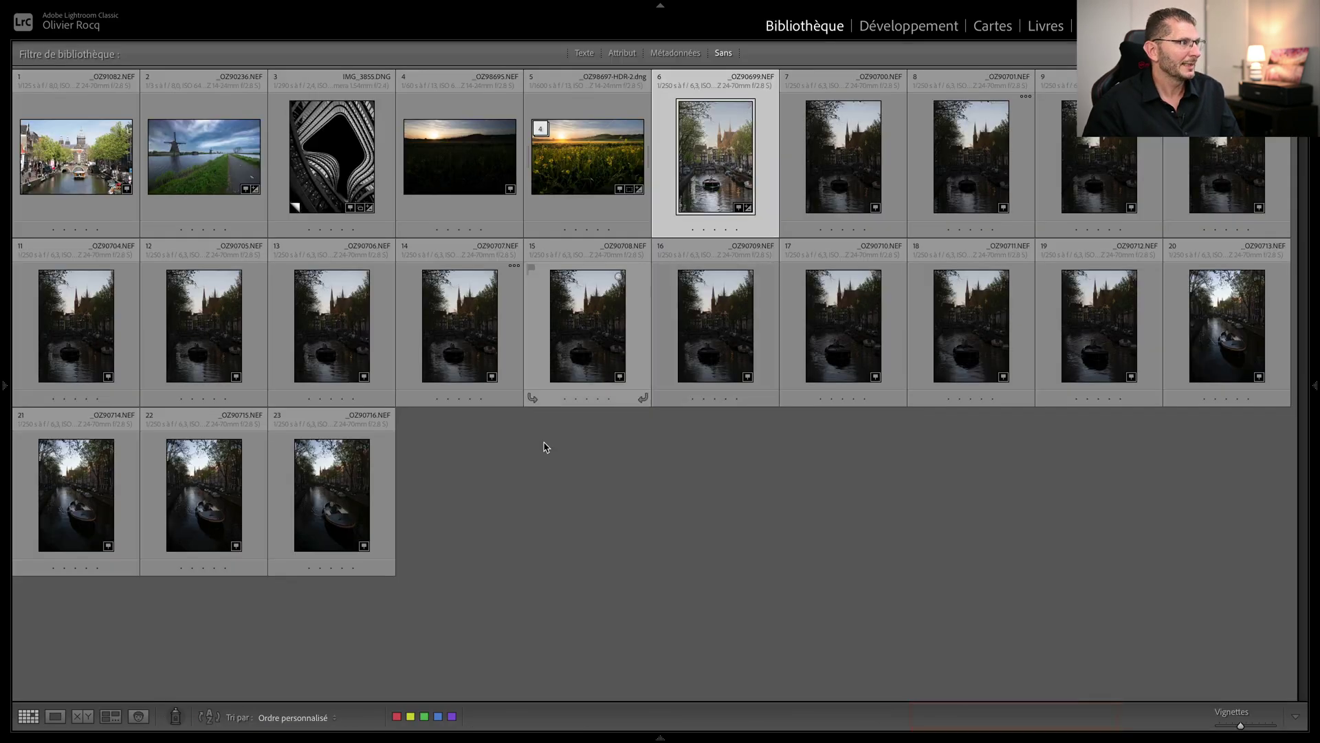
pyautogui.keyDown('shift'); pyautogui.click(357, 509); pyautogui.keyUp('shift')
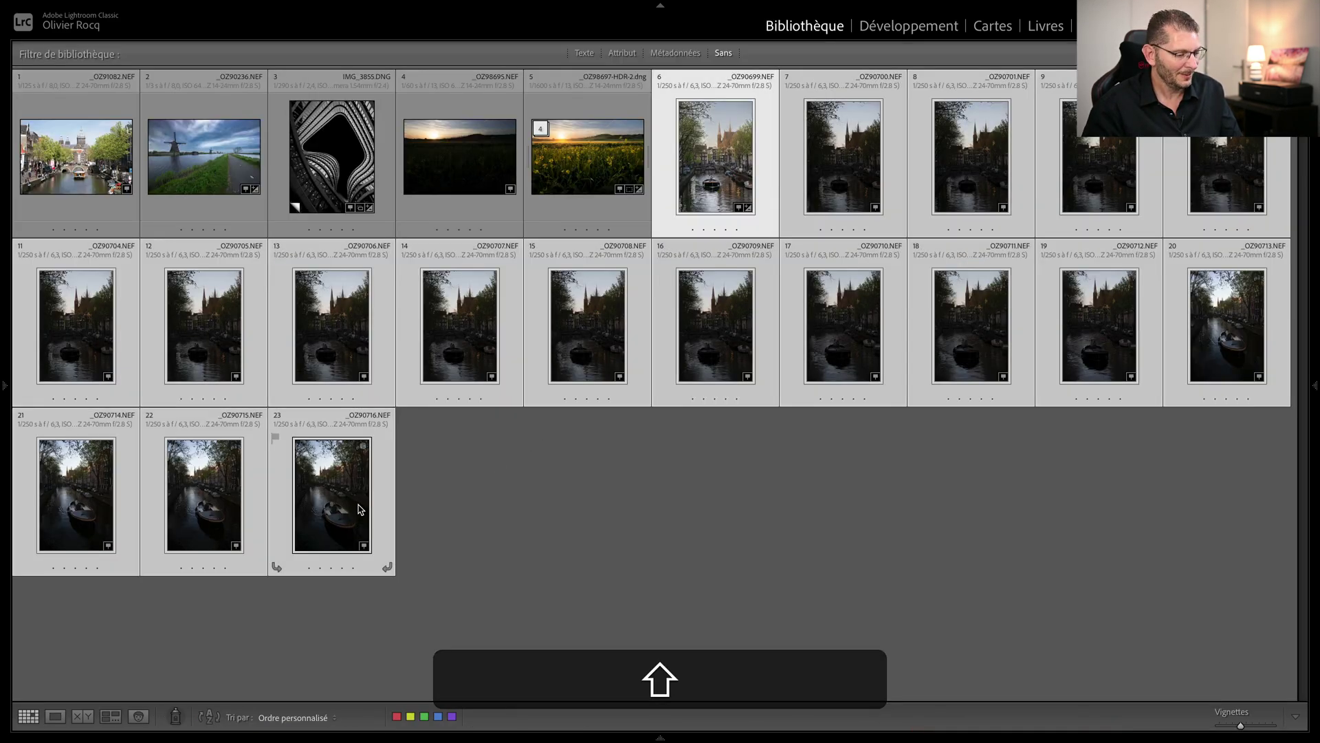
pyautogui.press('d')
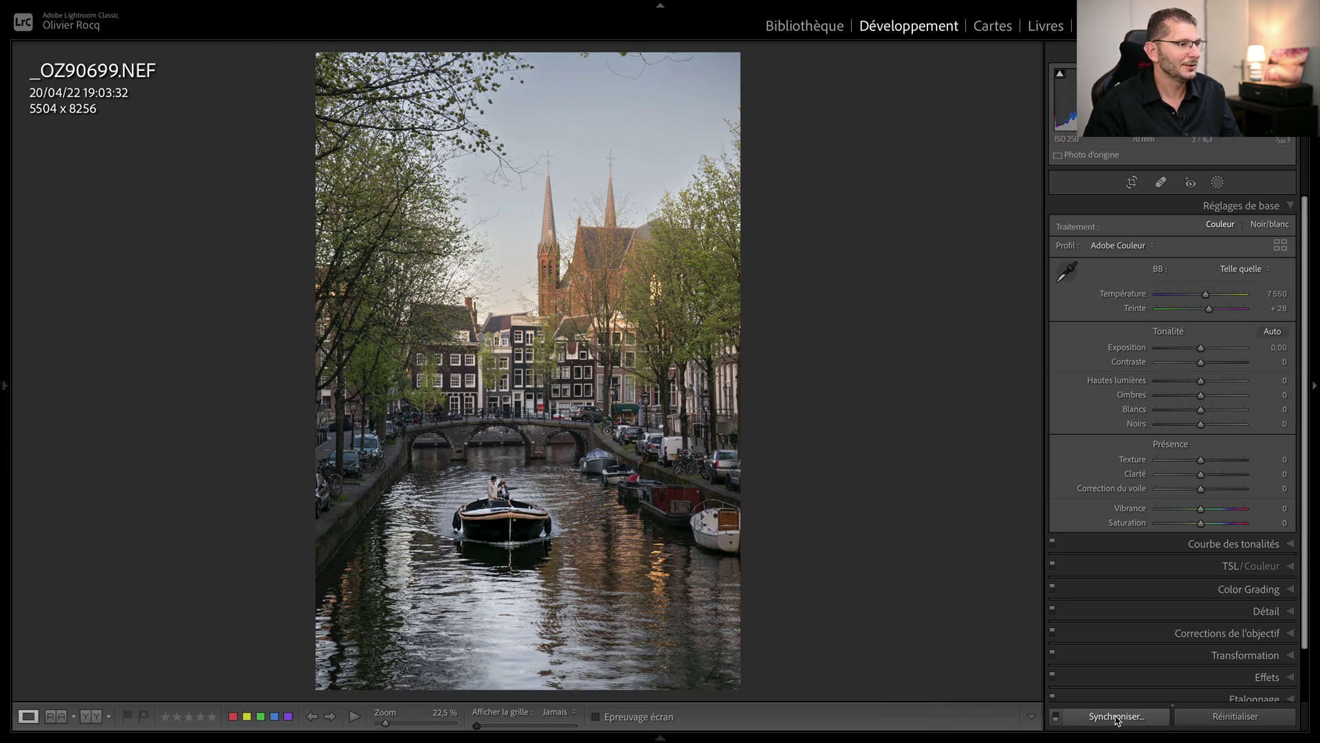
pyautogui.click(1116, 716)
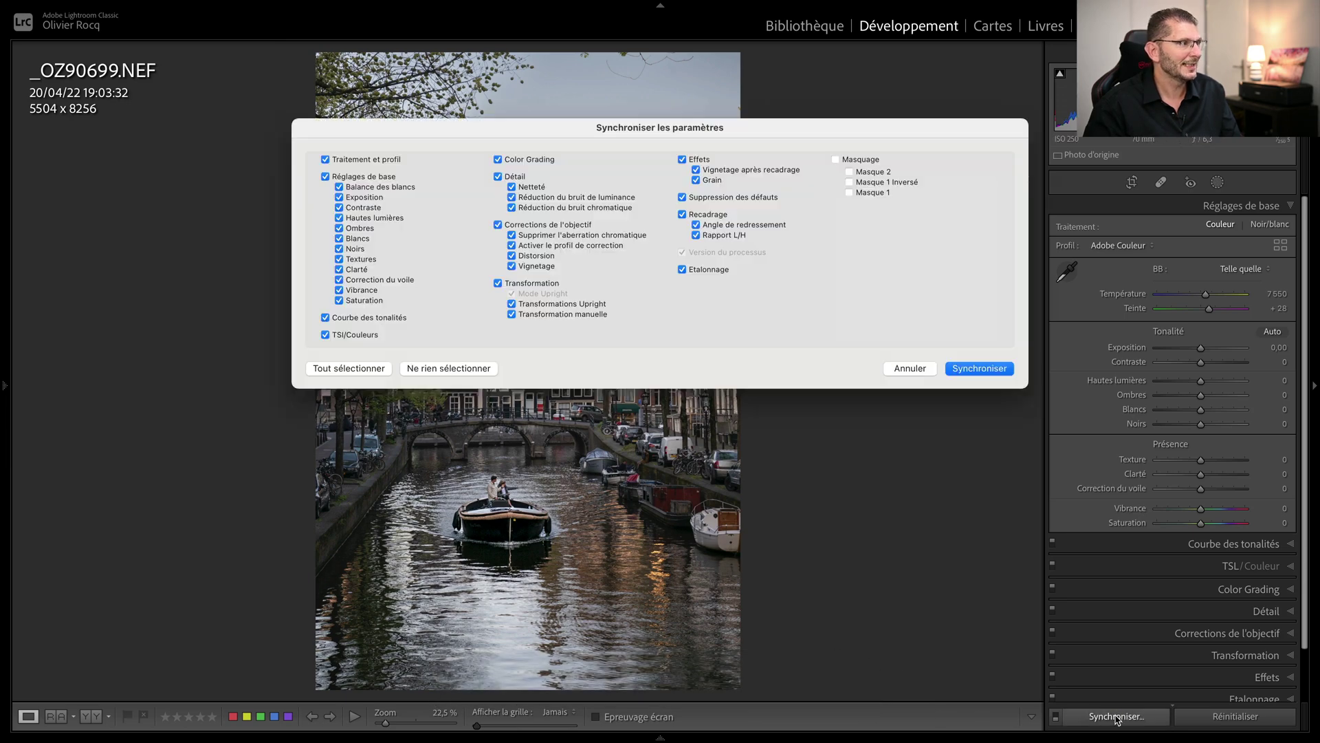
pyautogui.click(379, 369)
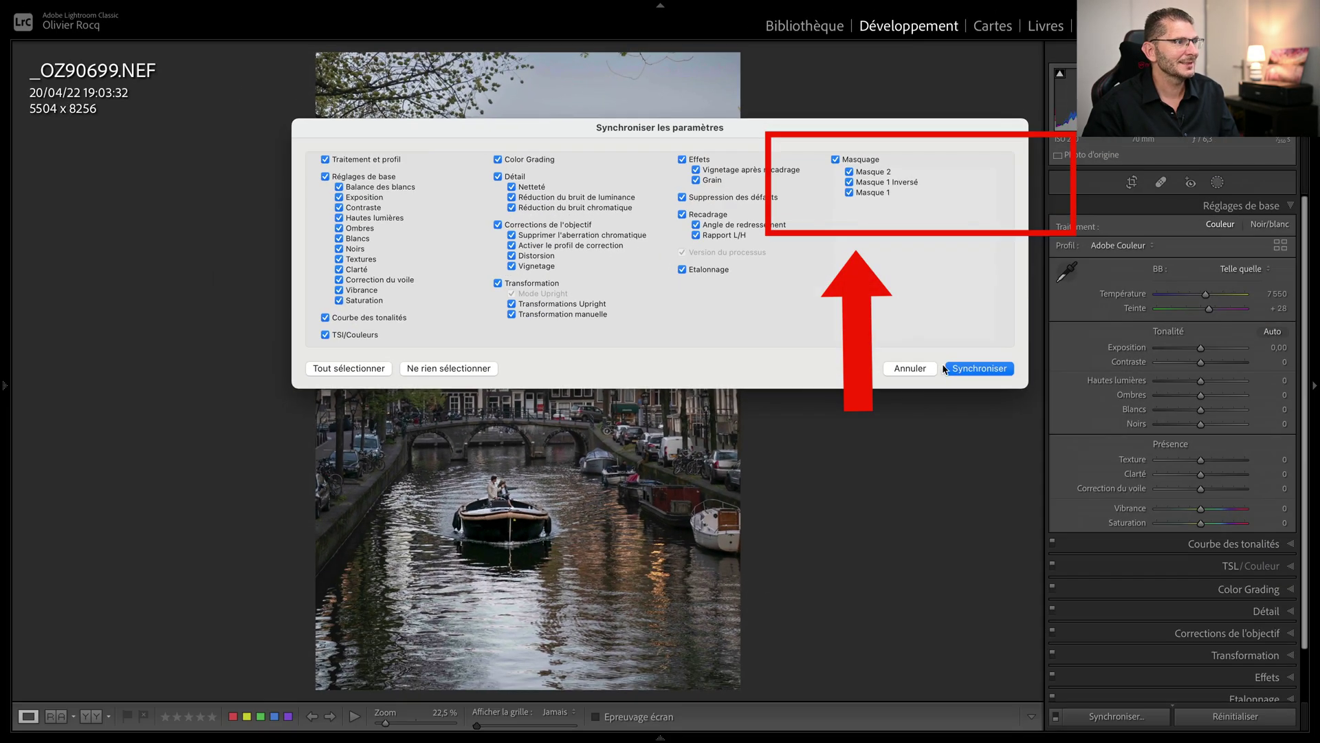
pyautogui.click(956, 369)
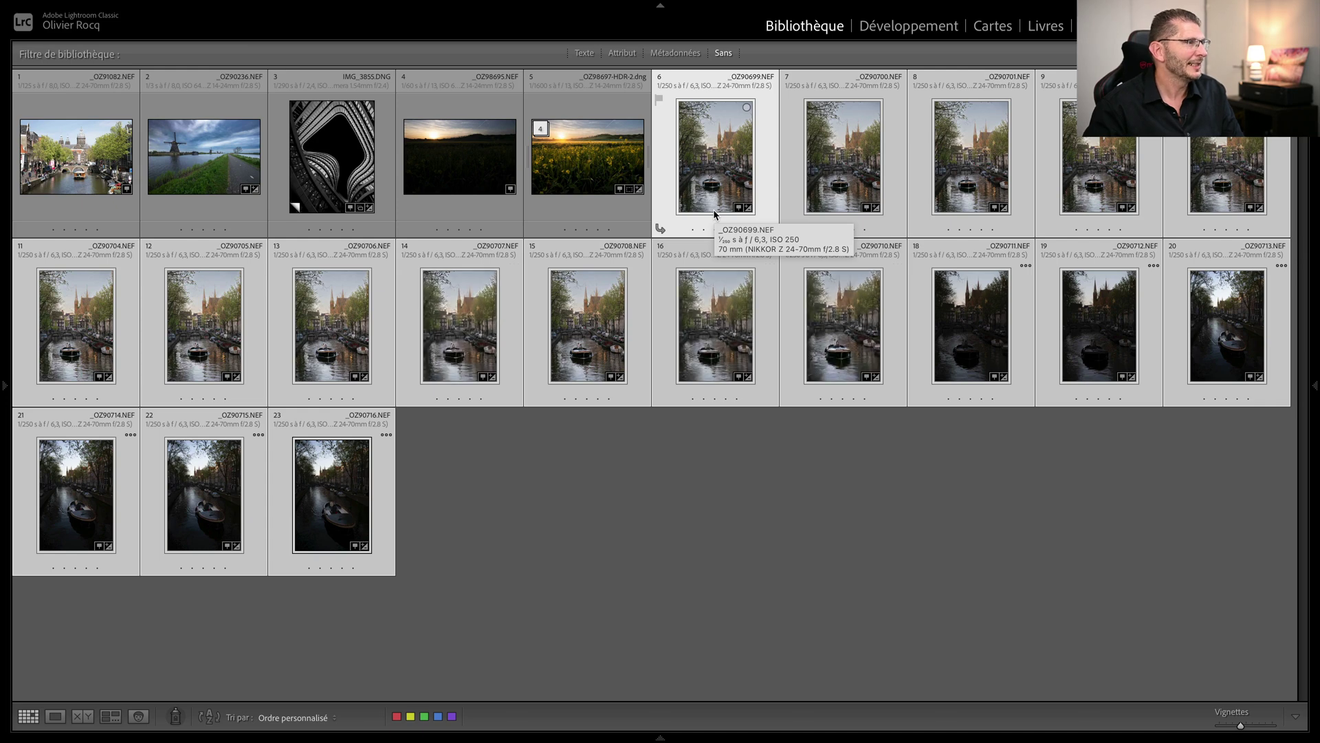
# Open _OZ90712.NEF for developing and examine the overlay of its synchronized subject mask, Masque 2.
pyautogui.doubleClick(1098, 352)
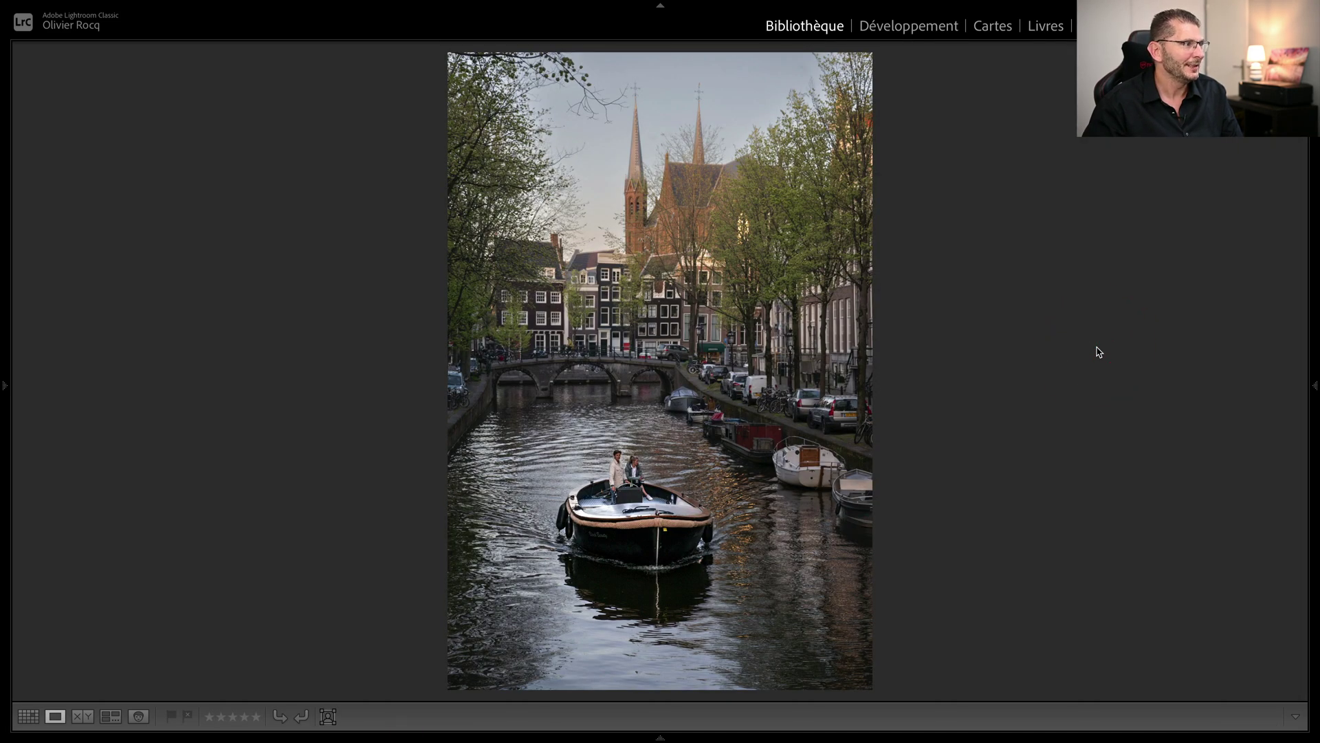
pyautogui.press('d')
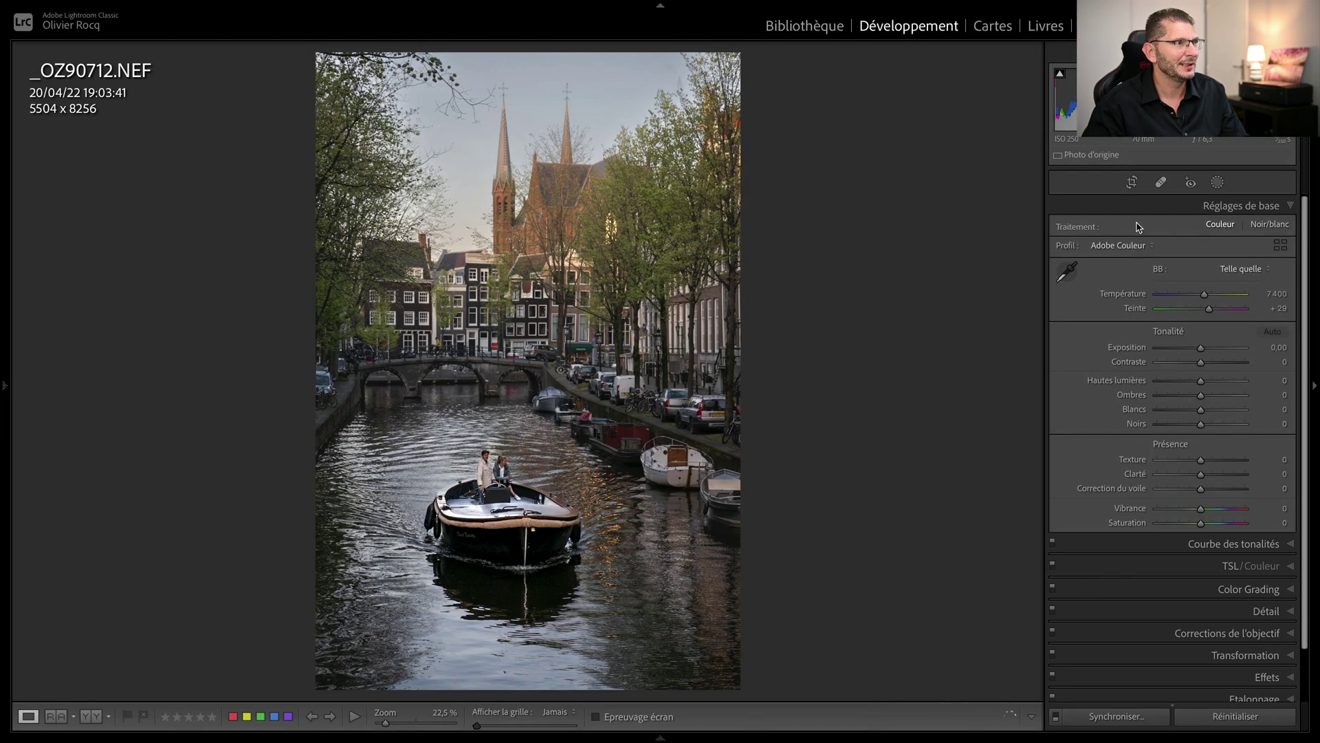
pyautogui.click(1217, 182)
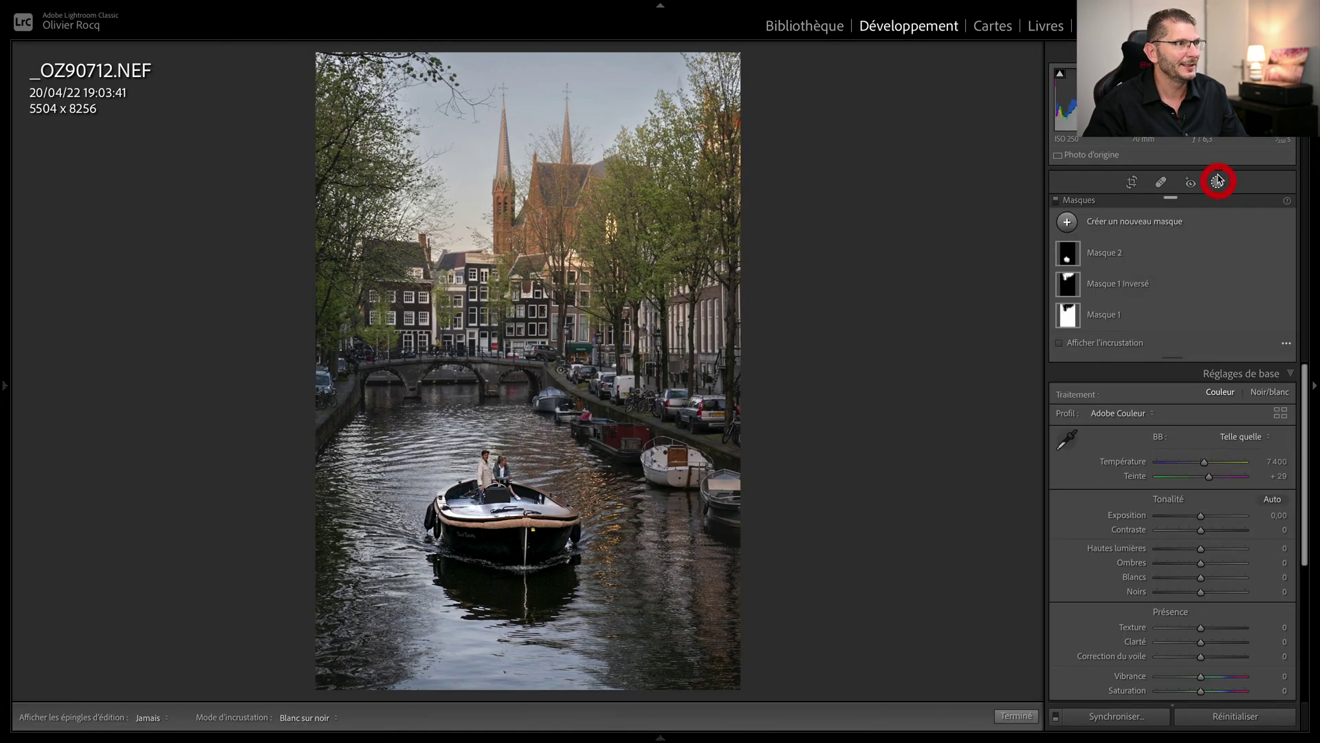
pyautogui.click(1164, 260)
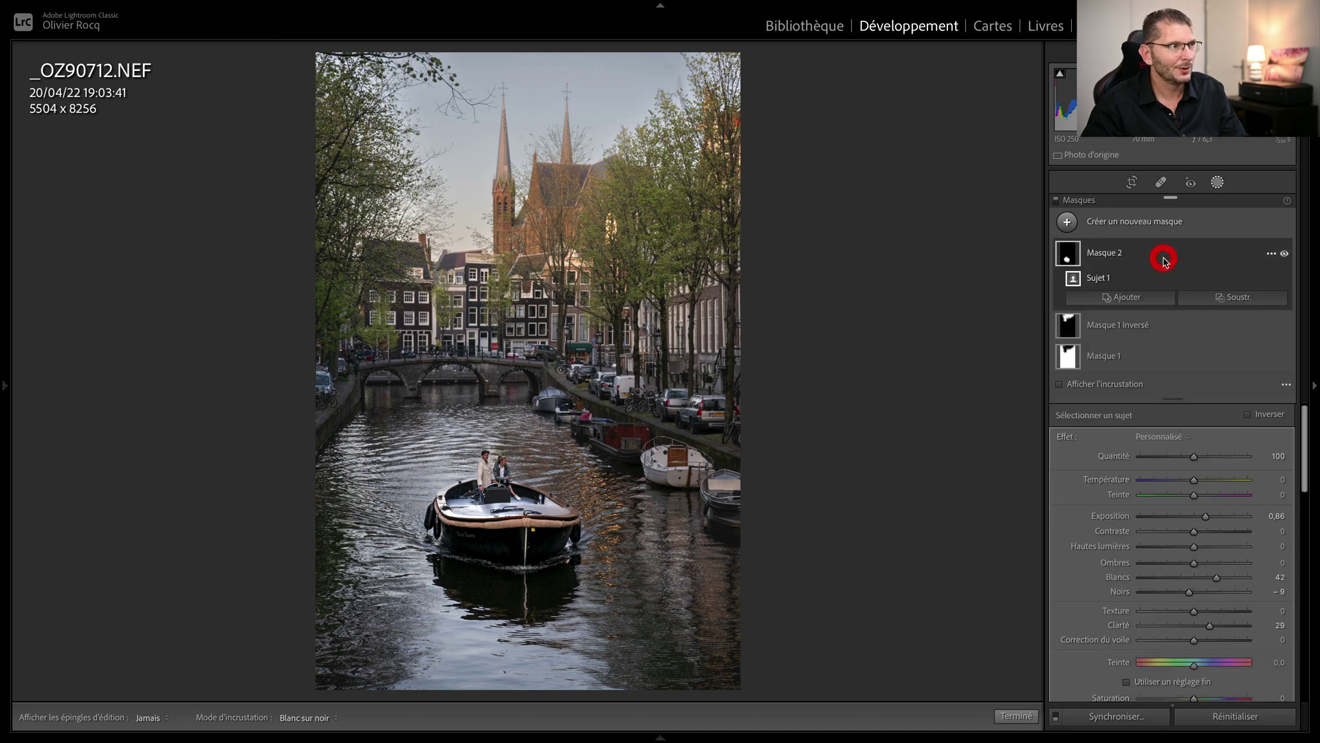
pyautogui.press('o')
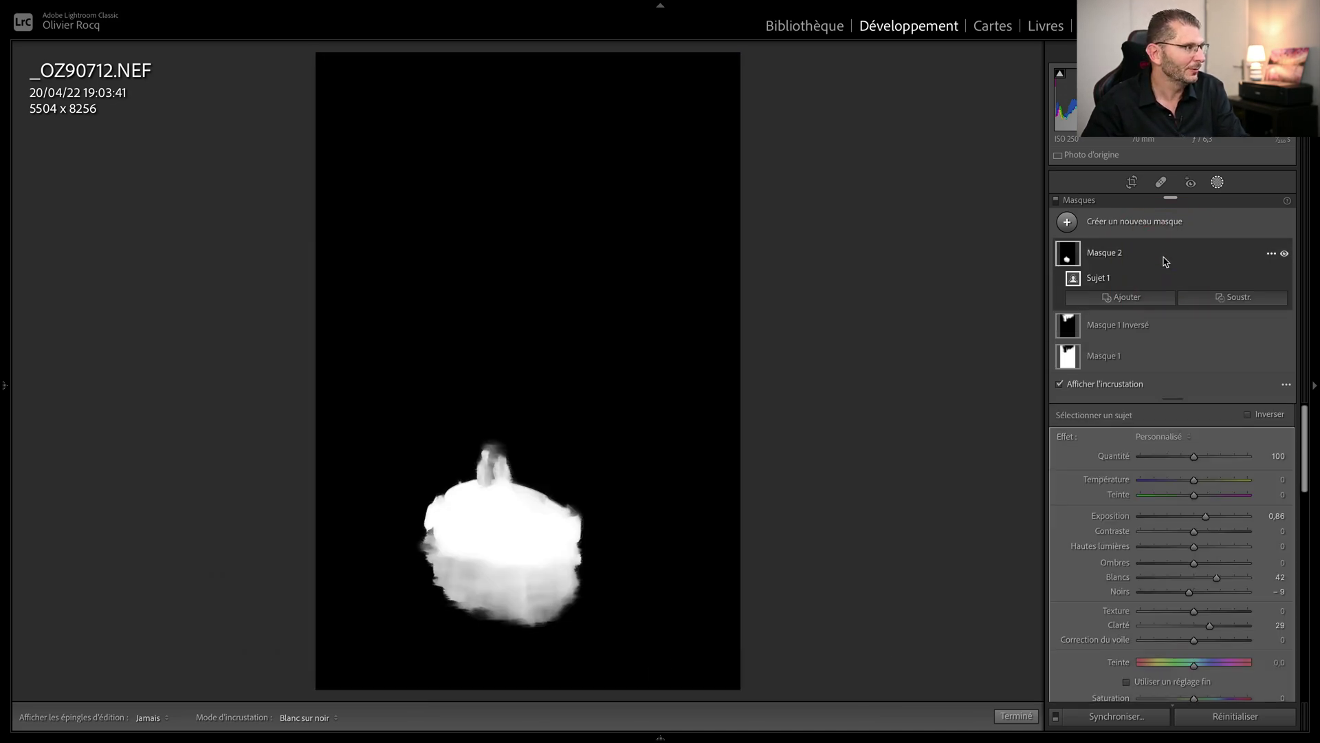
pyautogui.press('o')
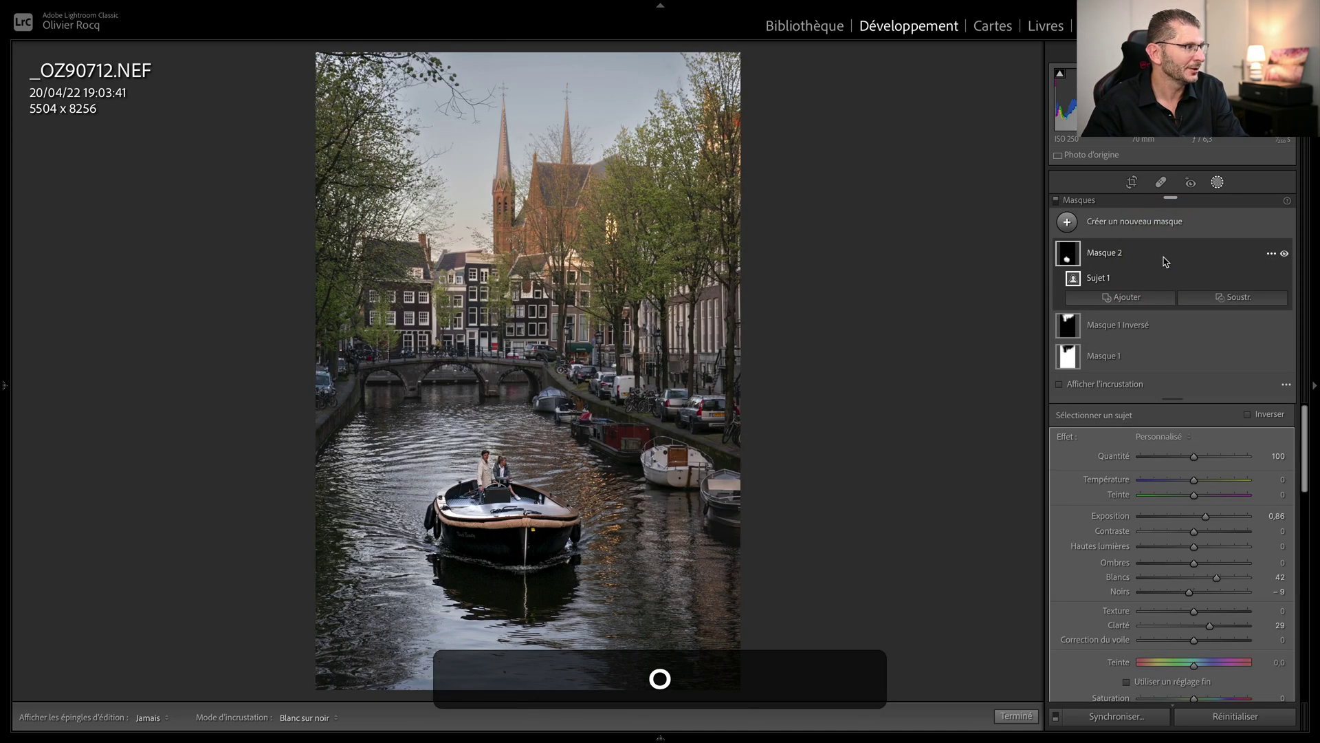
# Select _OZ90712.NEF and _OZ90699.NEF in the grid and view them side by side in Compare view.
pyautogui.press('g')
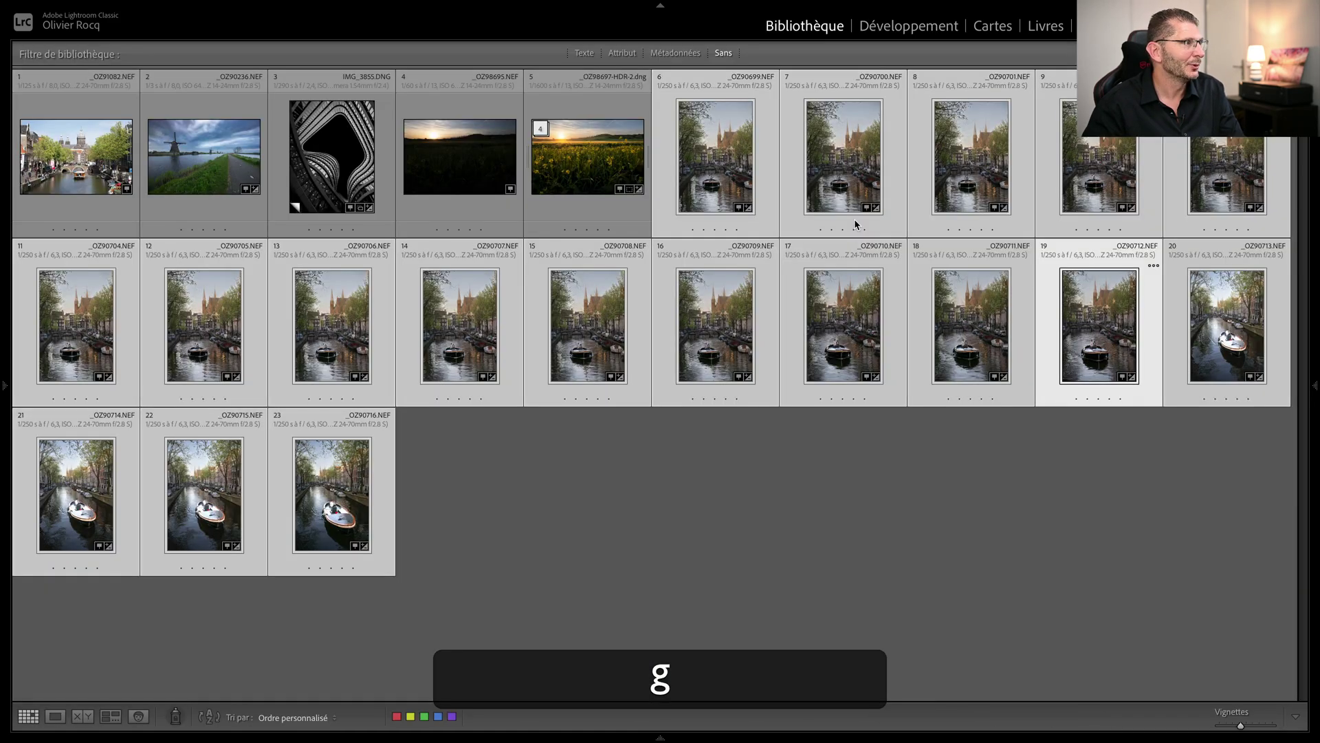
pyautogui.press('super')
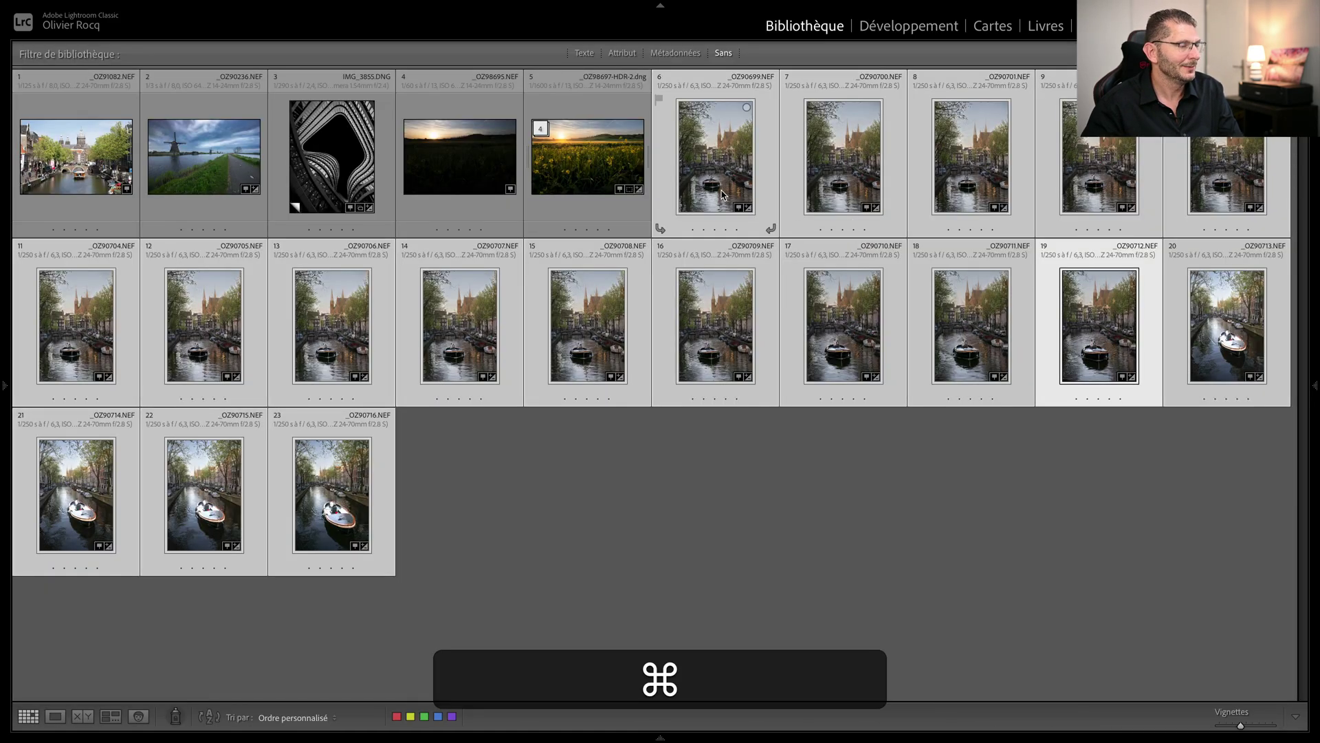
pyautogui.keyDown('super'); pyautogui.click(721, 195); pyautogui.keyUp('super')
pyautogui.press('c')
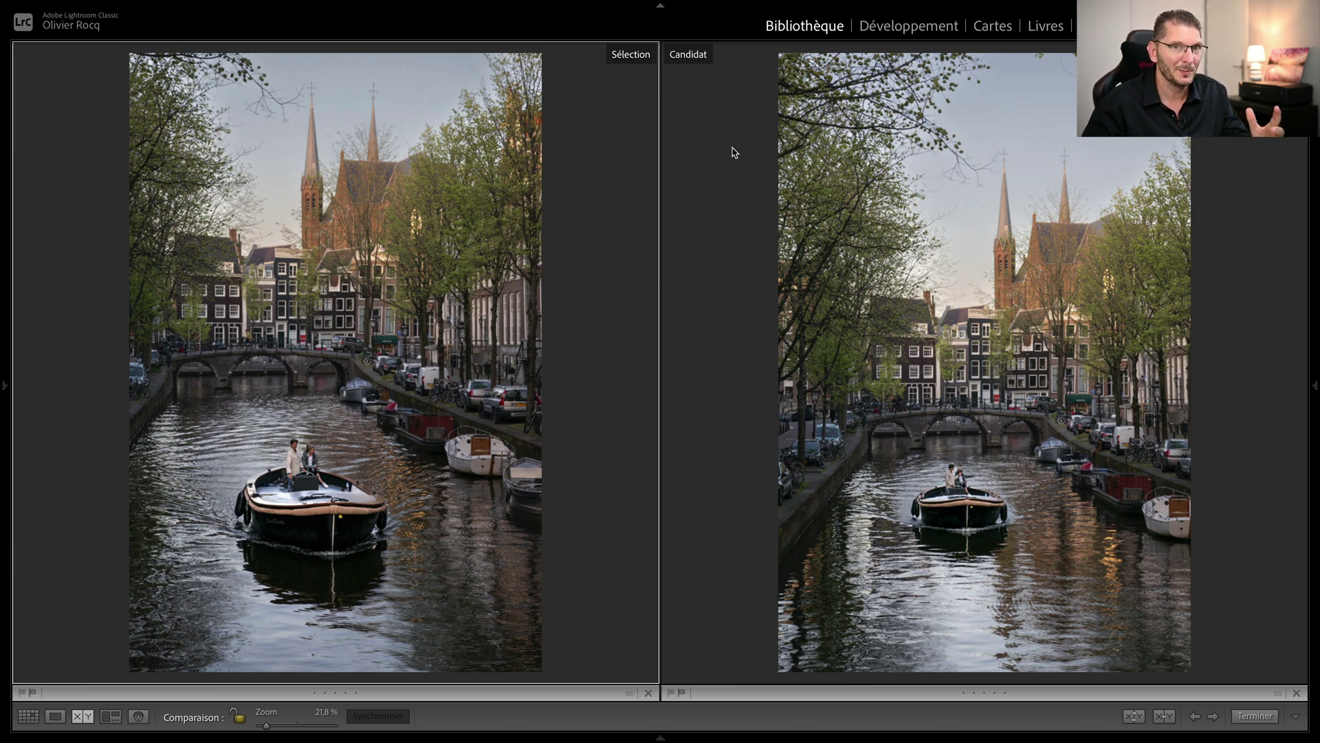
# View _OZ90716.NEF and _OZ90699.NEF side by side in Compare view, and open _OZ90716.NEF for developing with its before/after comparison.
pyautogui.press('g')
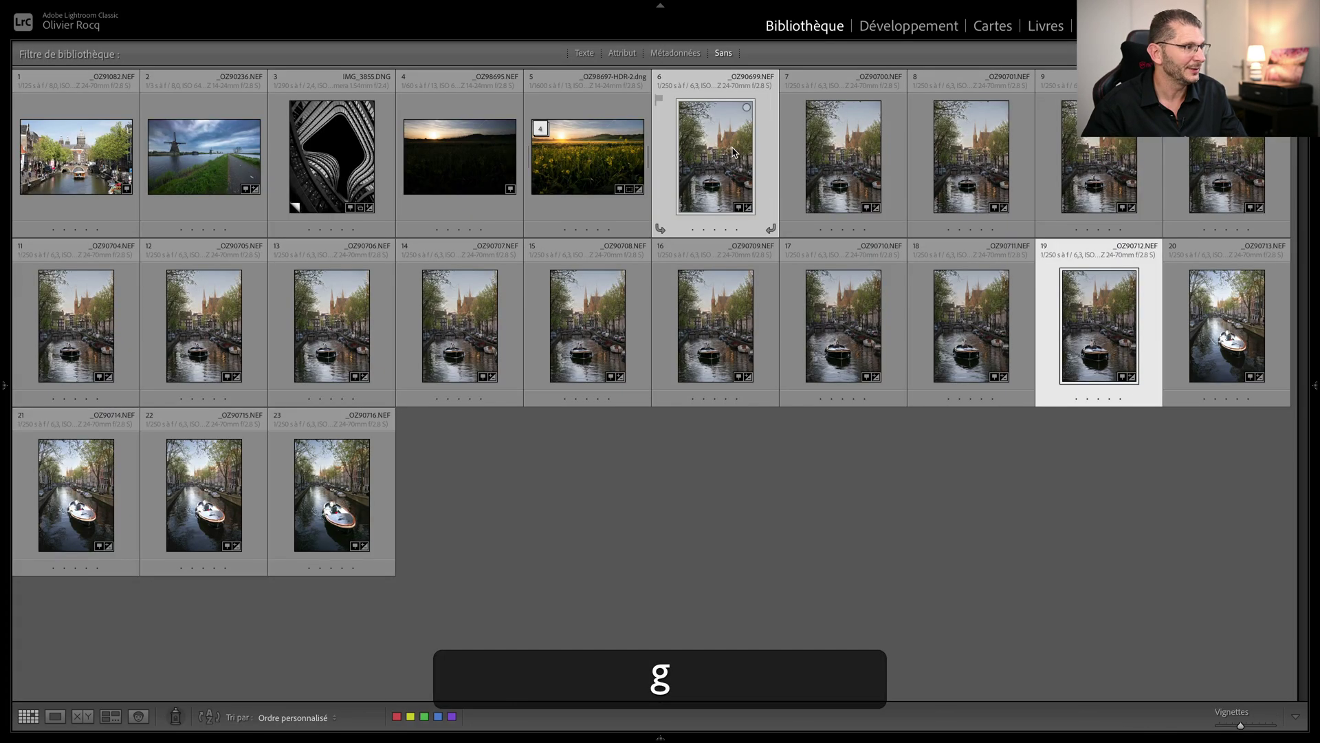
pyautogui.click(358, 503)
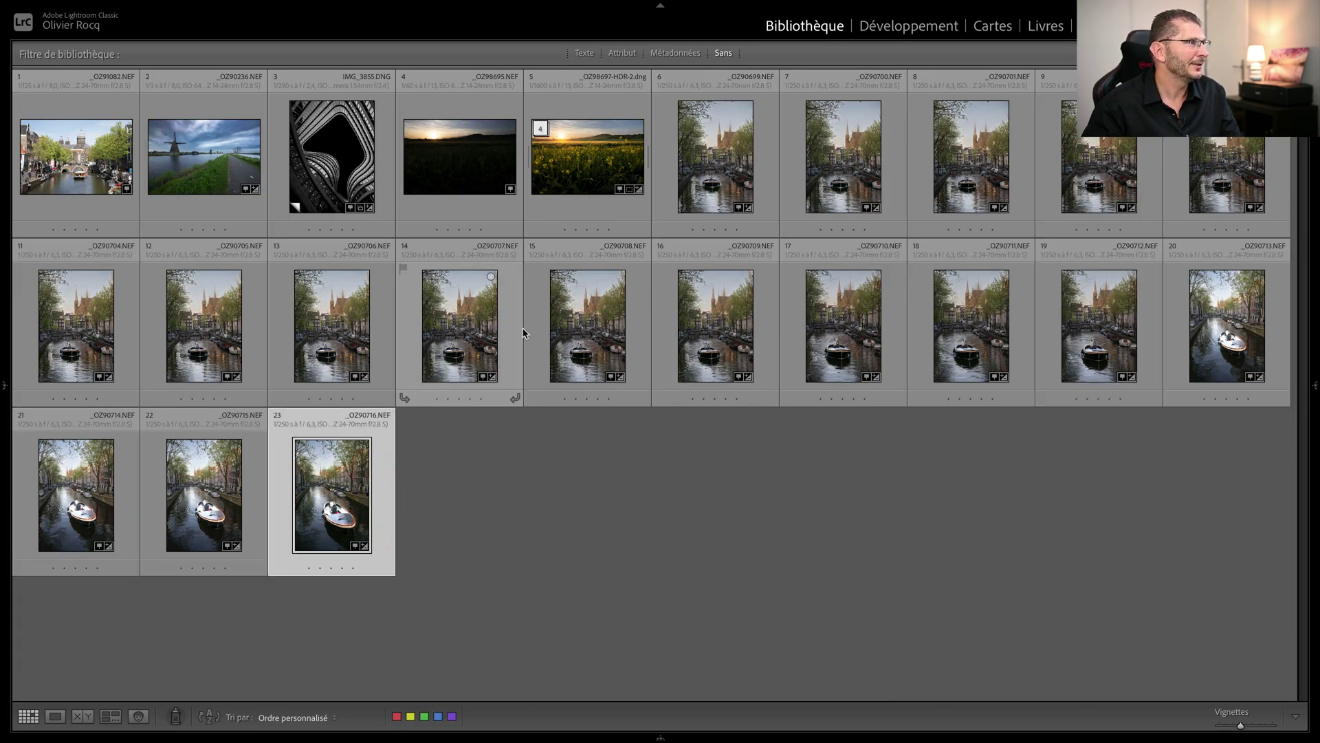
pyautogui.keyDown('super'); pyautogui.click(703, 185); pyautogui.keyUp('super')
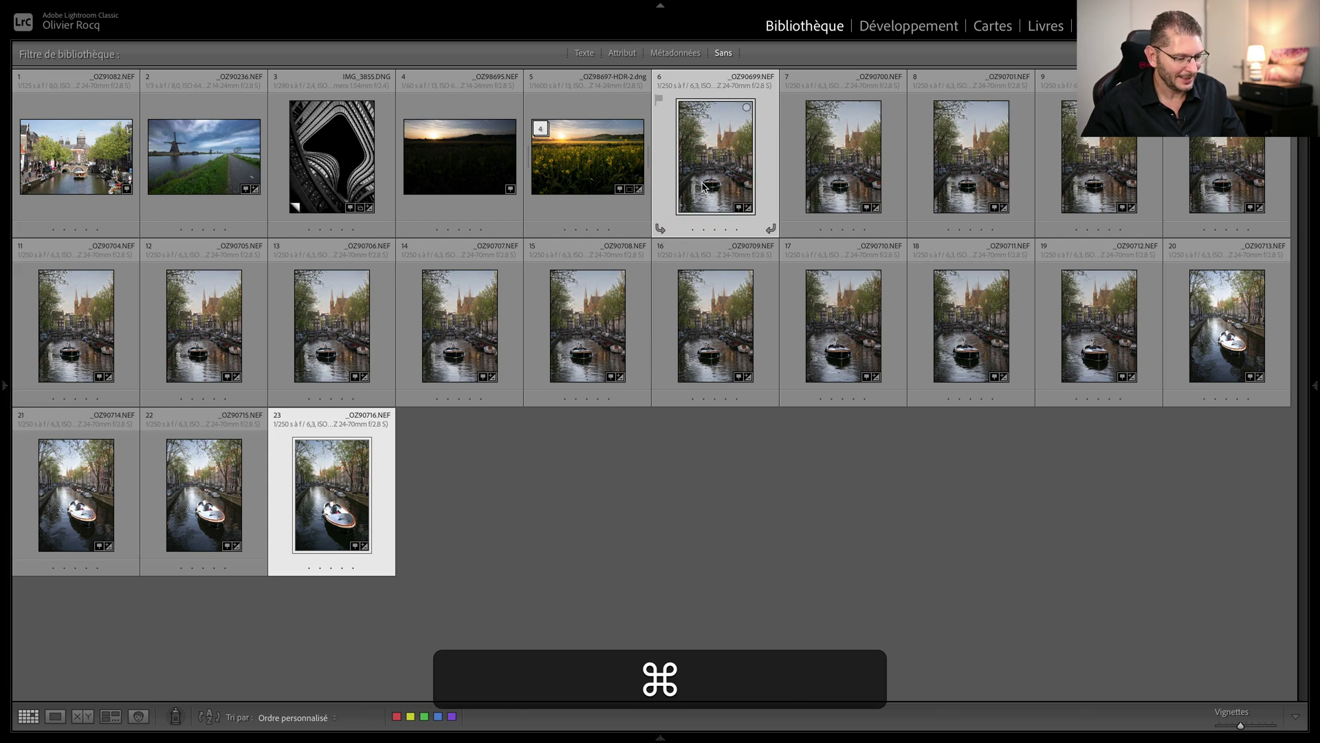
pyautogui.press('c')
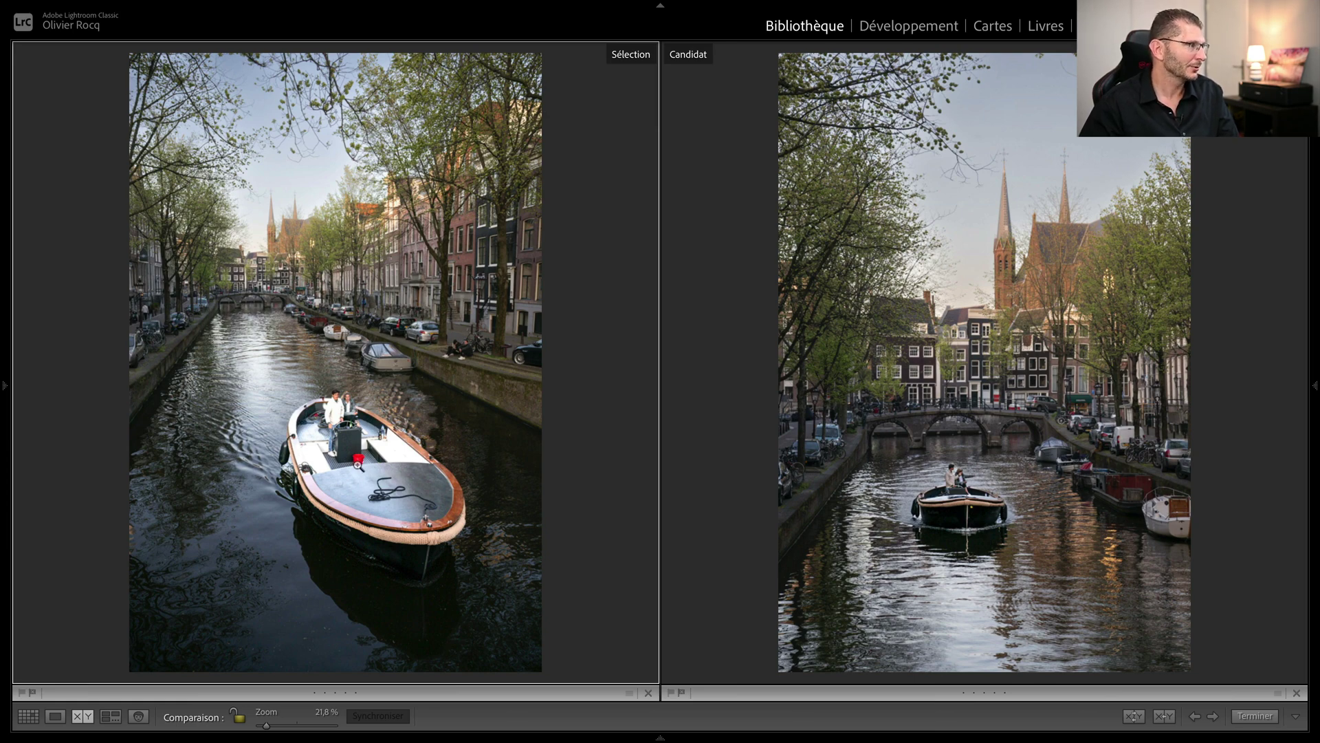
pyautogui.press('d')
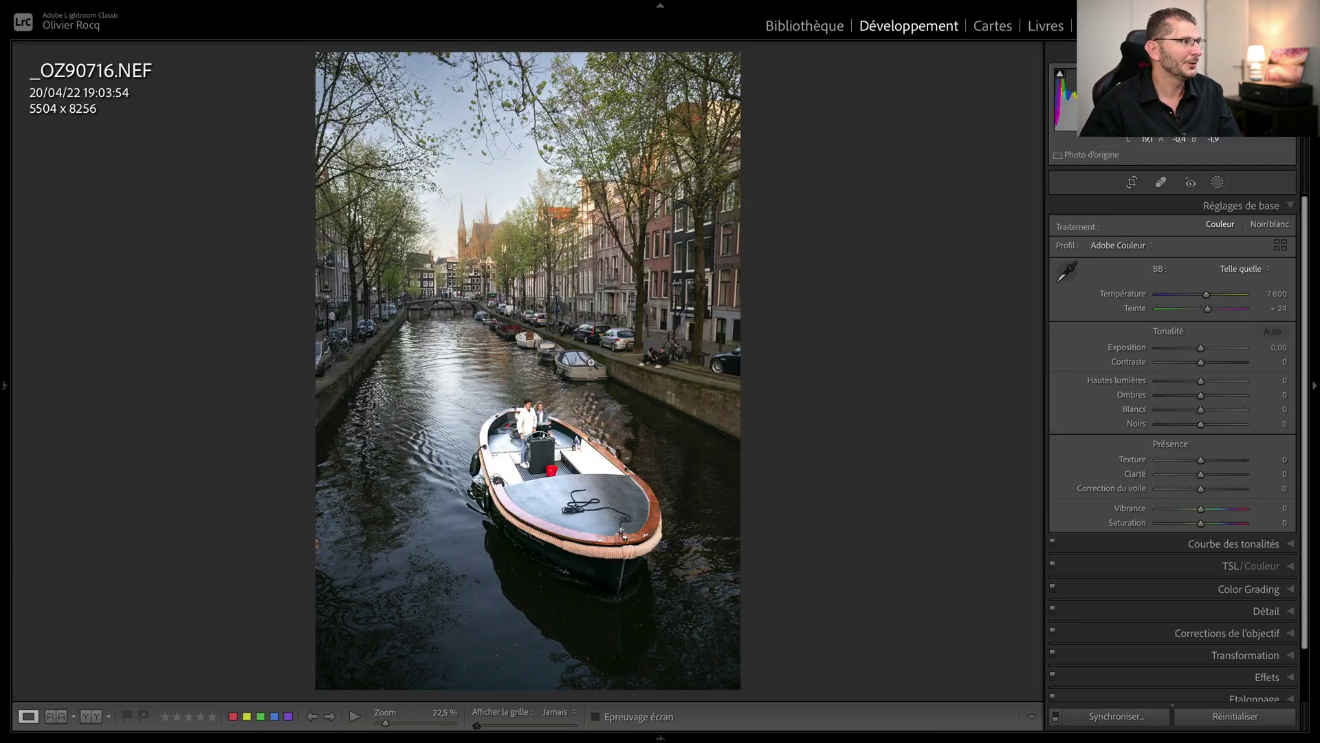
pyautogui.press('y')
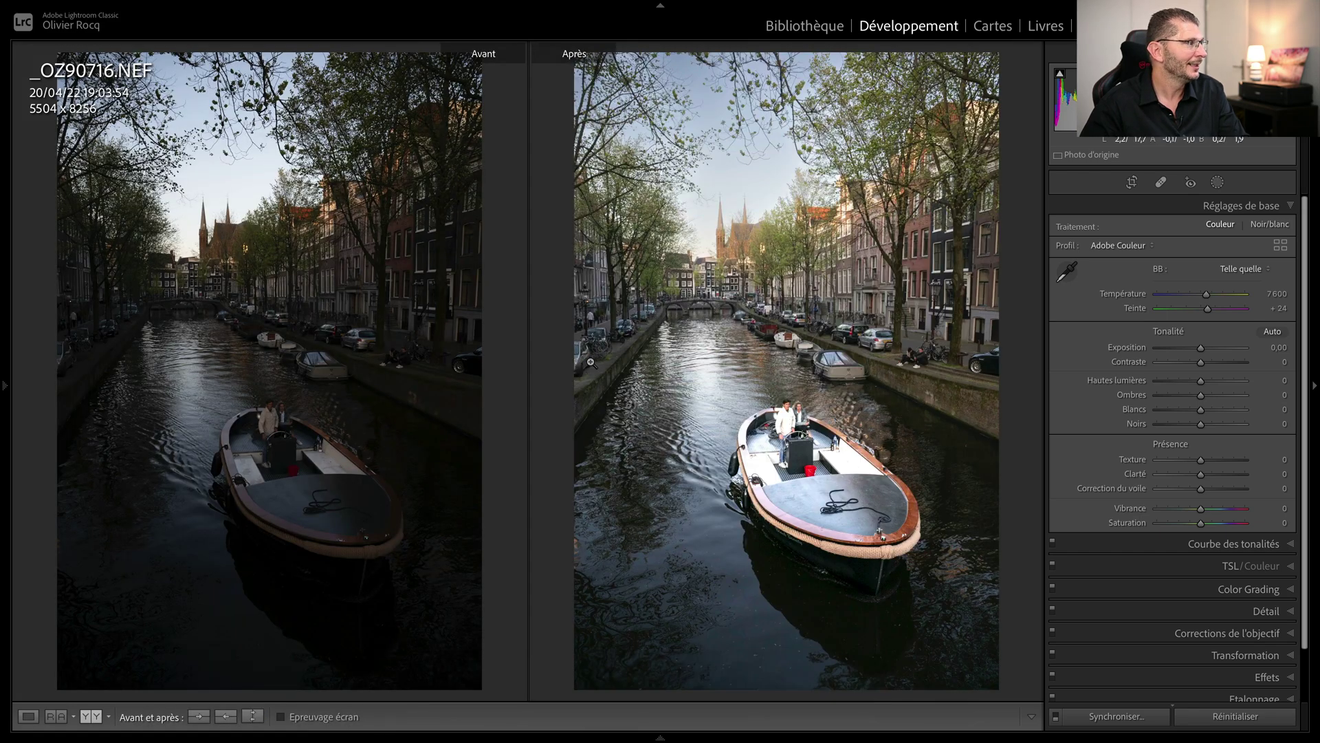
# Leave the before/after comparison, check the overlay of Masque 2 on _OZ90716.NEF, and set its Exposition to 0,01 and Hautes lumières to −64.
pyautogui.press('y')
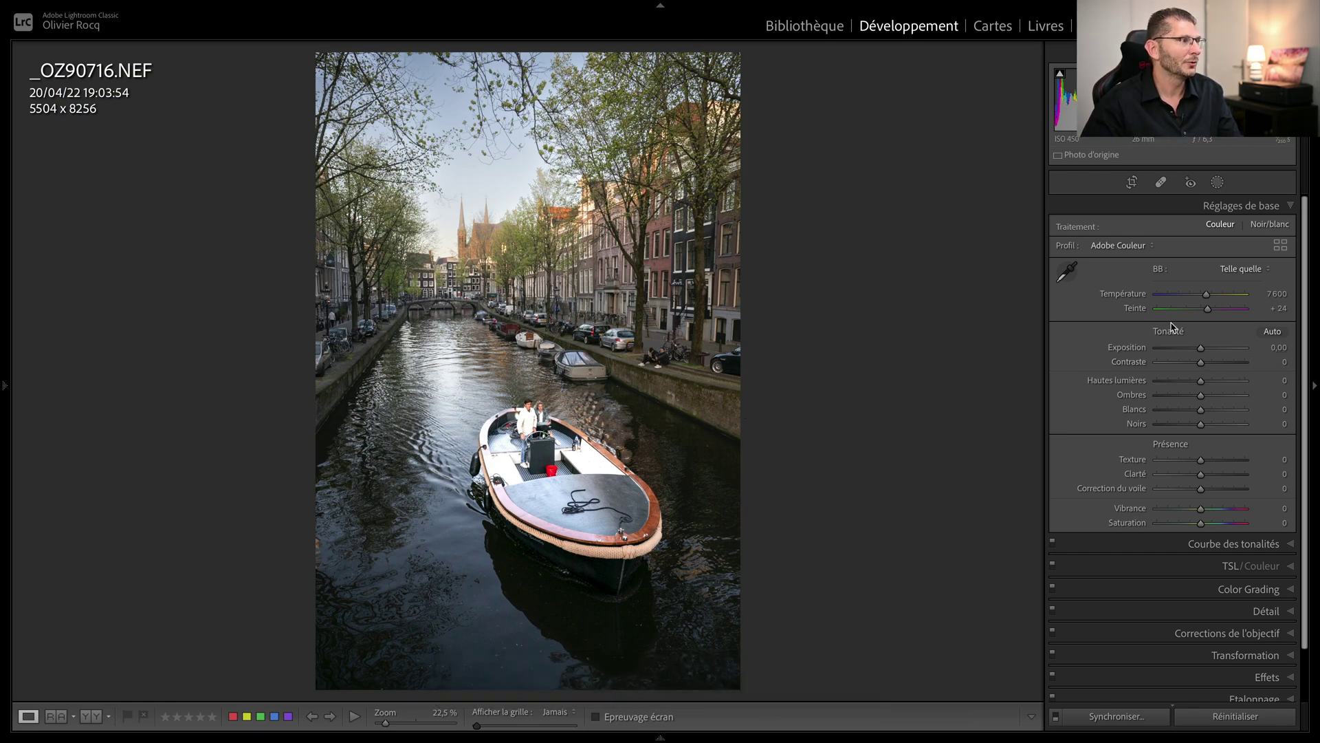
pyautogui.click(1217, 182)
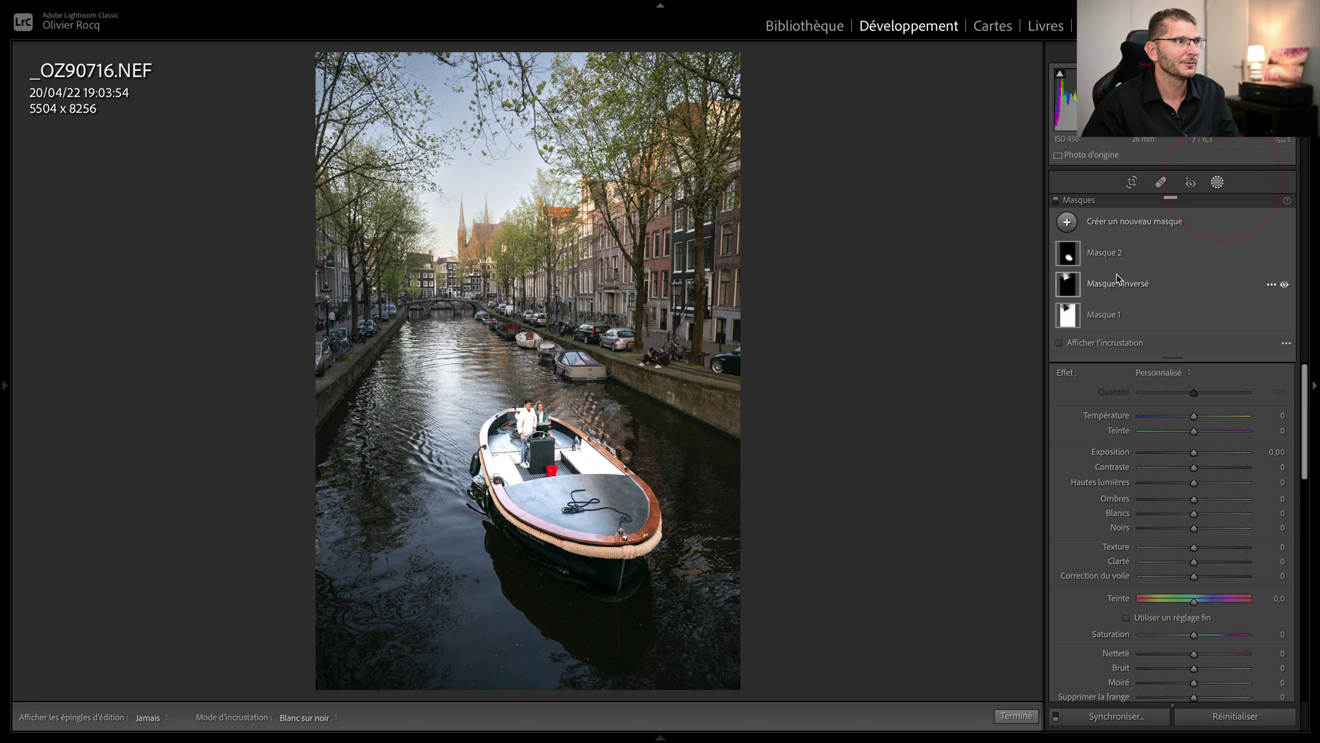
pyautogui.click(1110, 254)
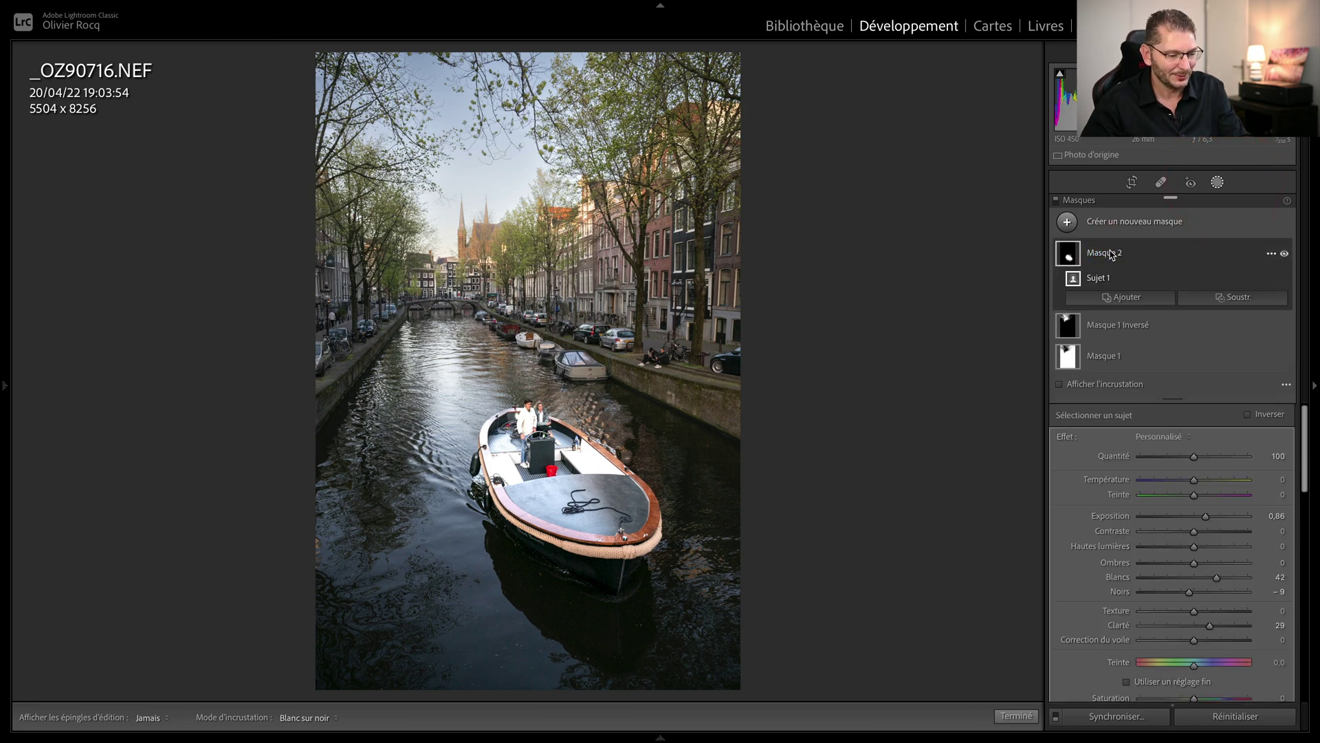
pyautogui.press('o')
pyautogui.press('o')
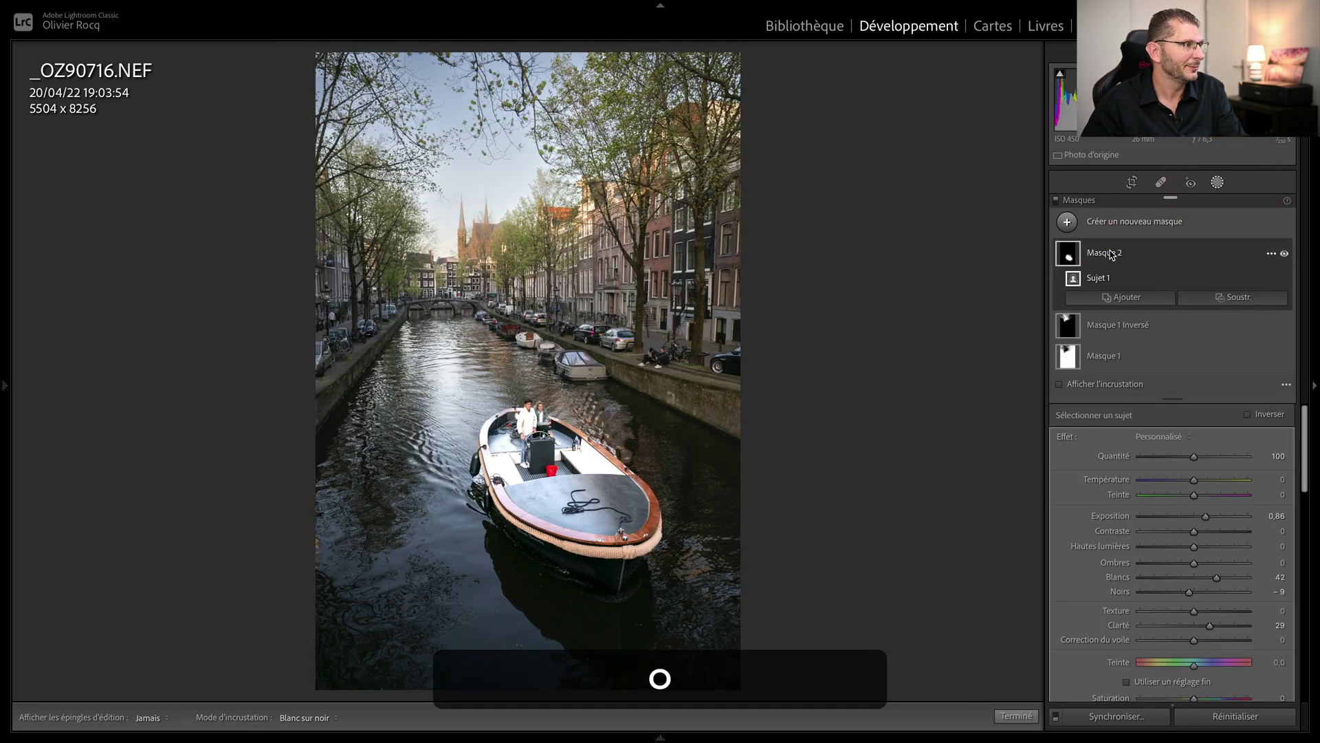
pyautogui.moveTo(1209, 523); pyautogui.dragTo(1161, 549)
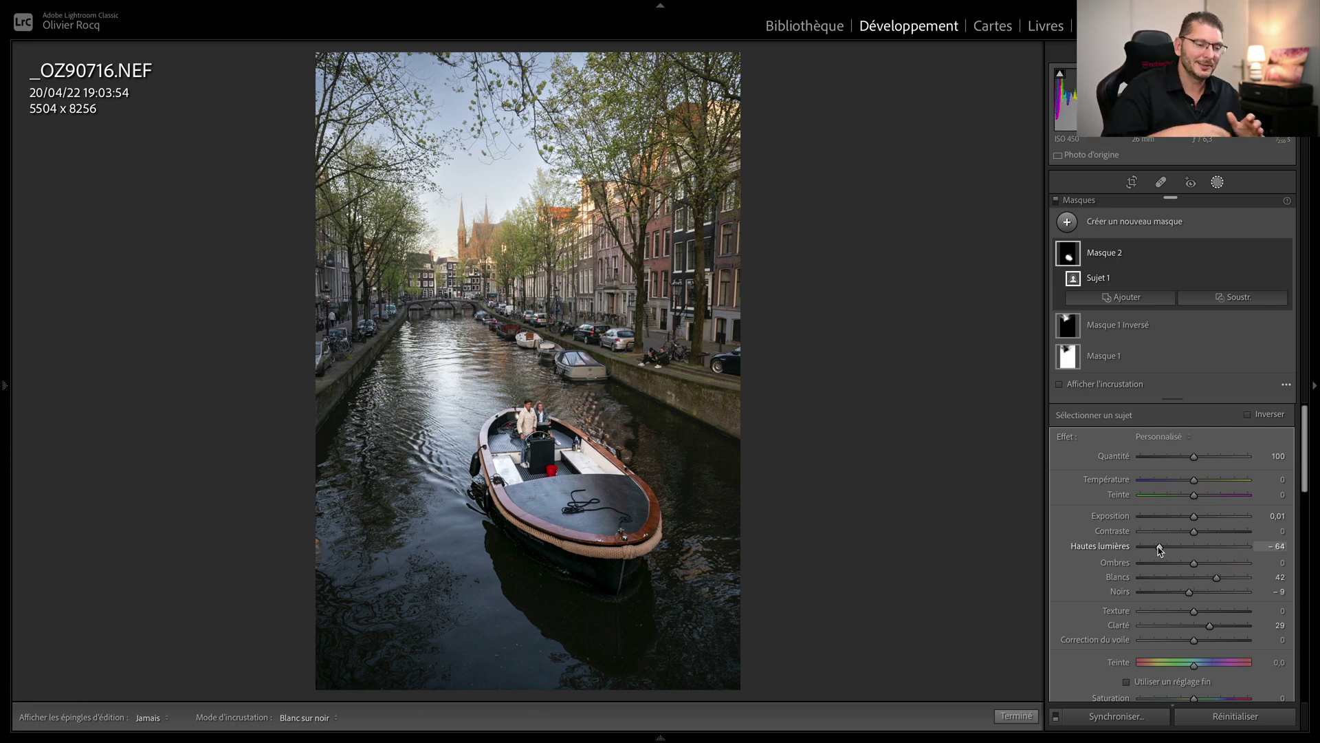
# Return to the photo series, open _OZ90699.NEF for developing, and show the navigator and the develop presets.
pyautogui.press('g')
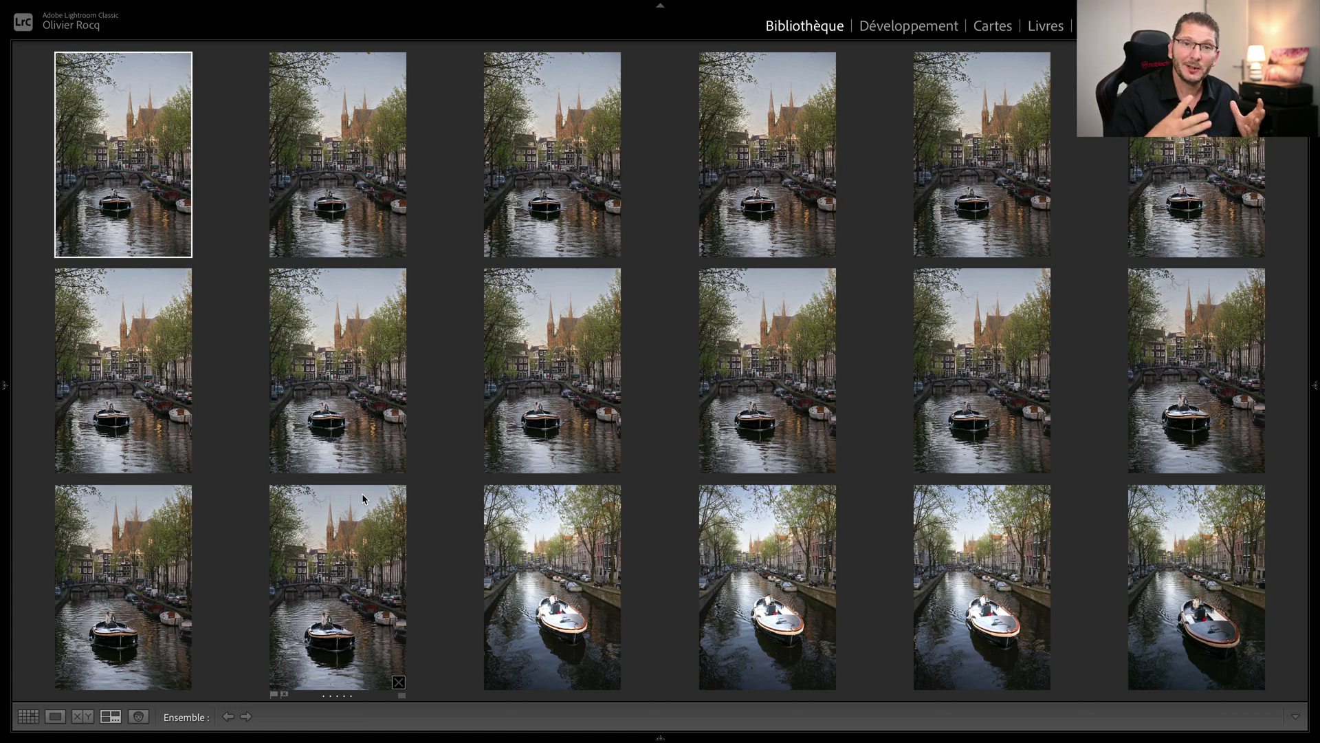
pyautogui.press('d')
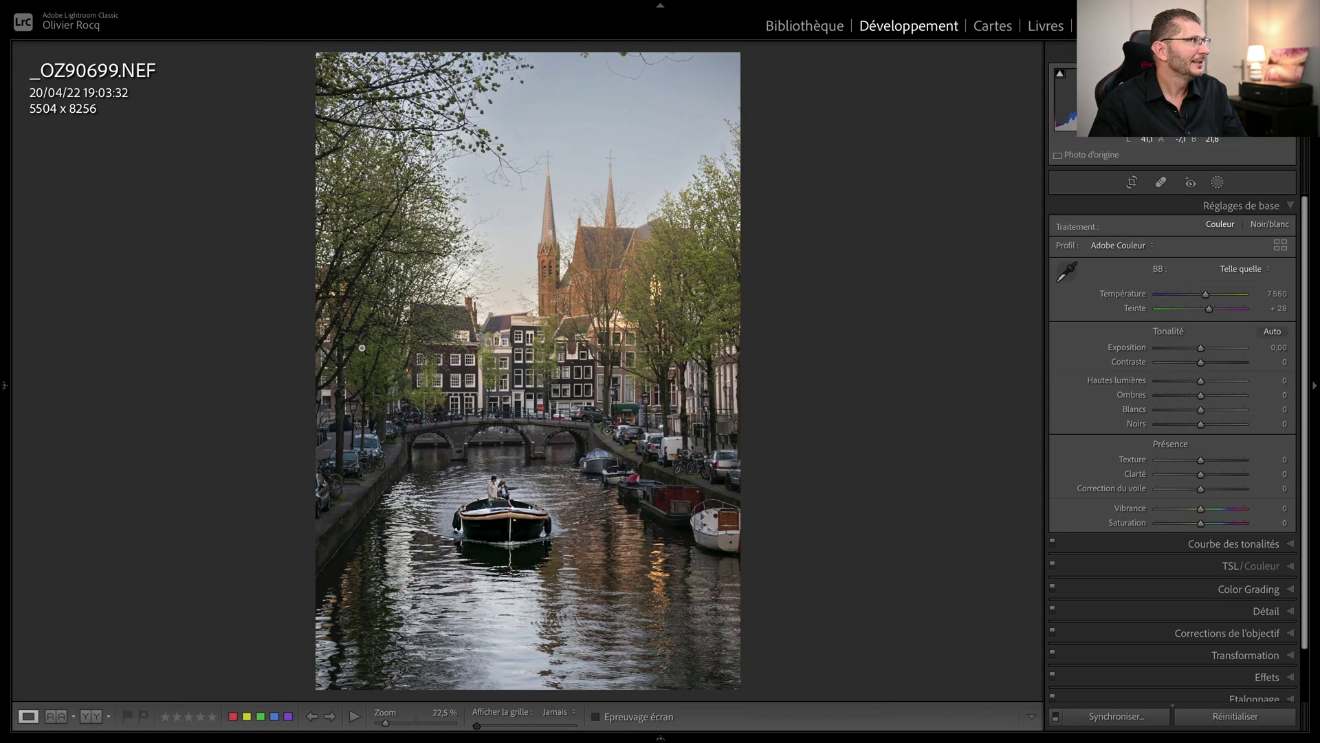
pyautogui.click(4, 390)
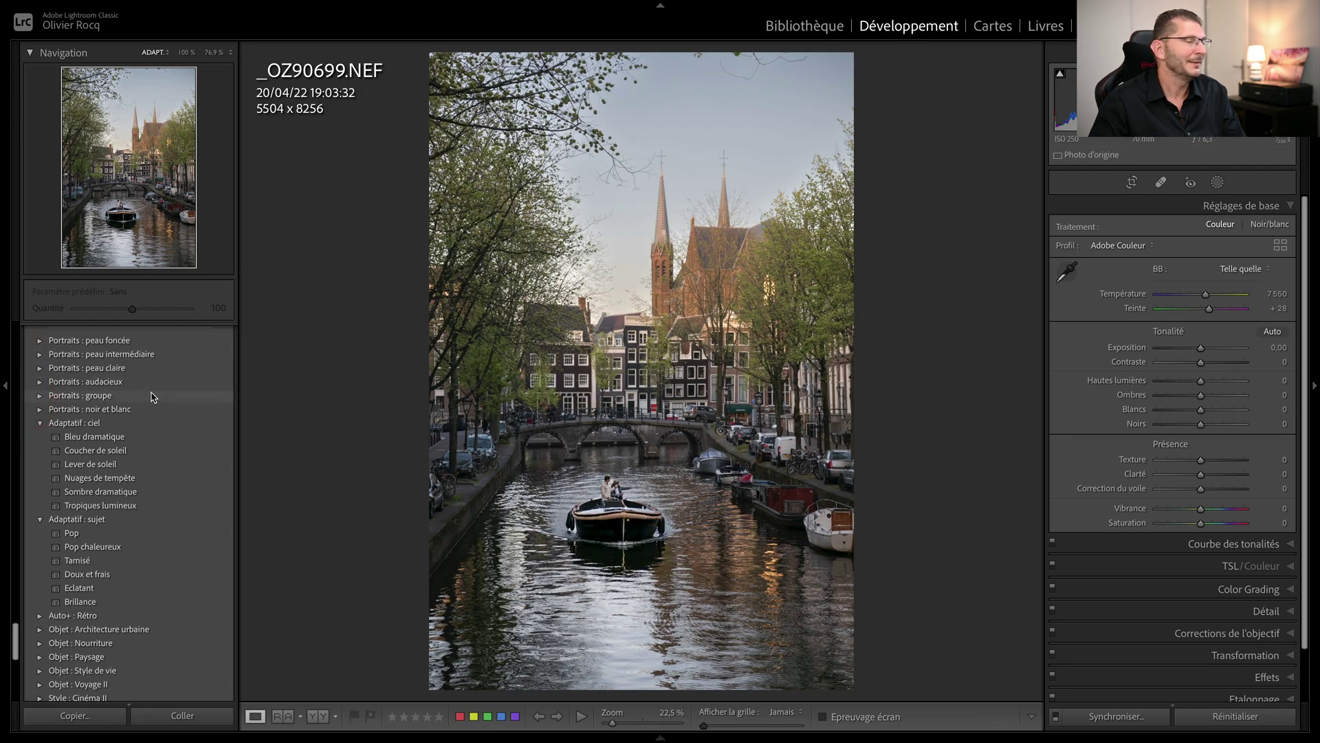